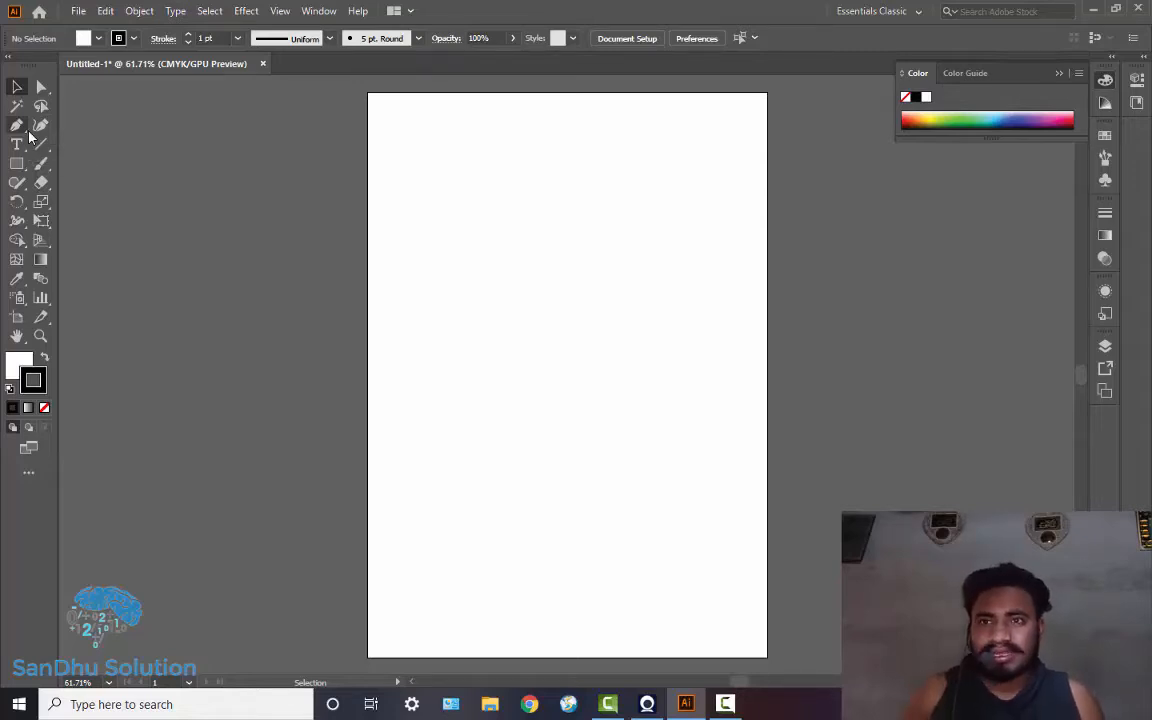
Step: Draw a closed path with the Pen tool across the upper half of the artboard, mixing curved and straight segments that cross each other
key(p)
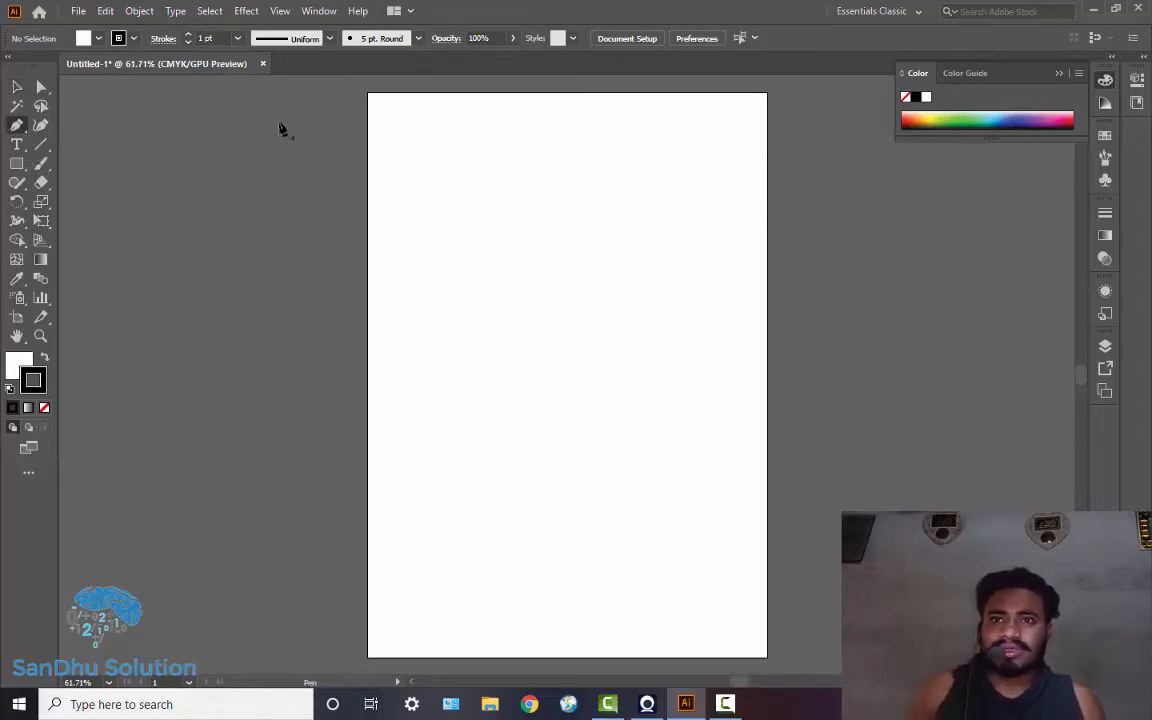
click(15, 128)
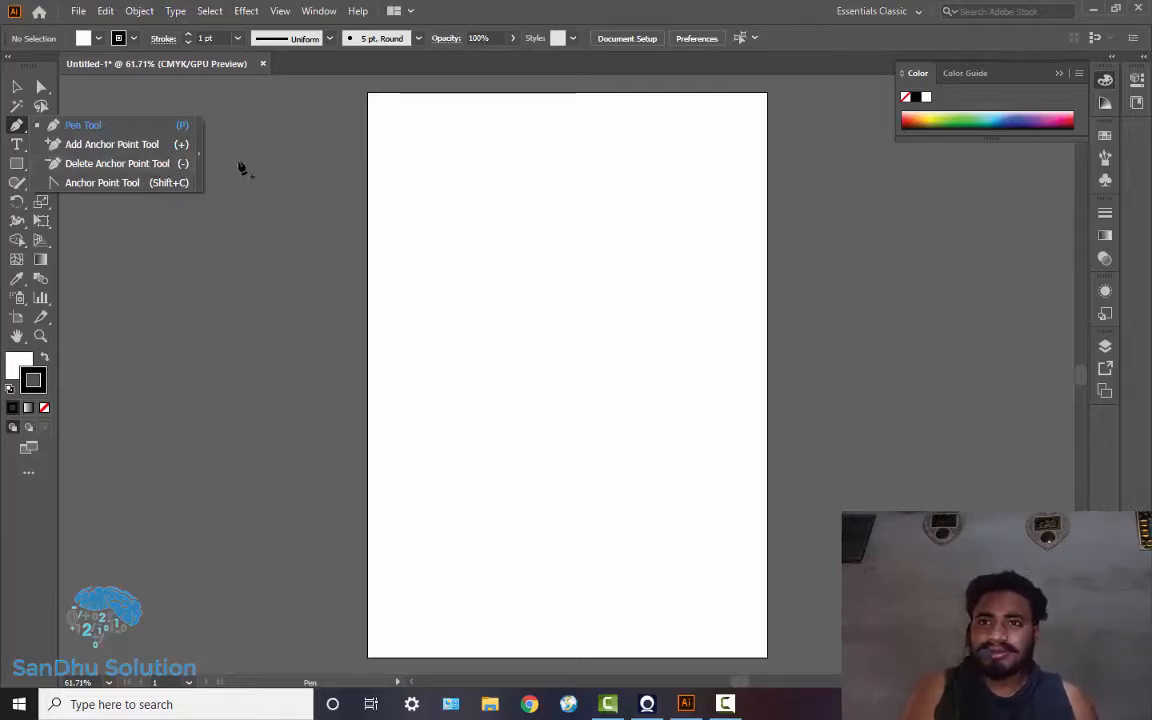
click(115, 126)
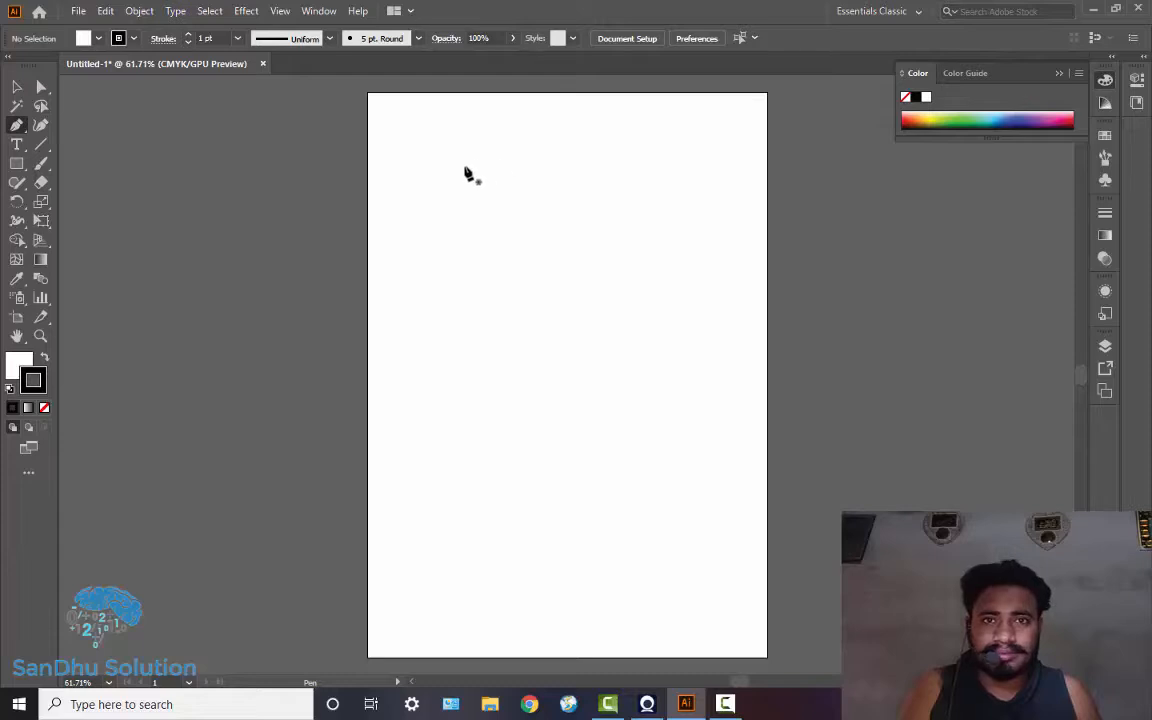
drag(444, 185, 462, 274)
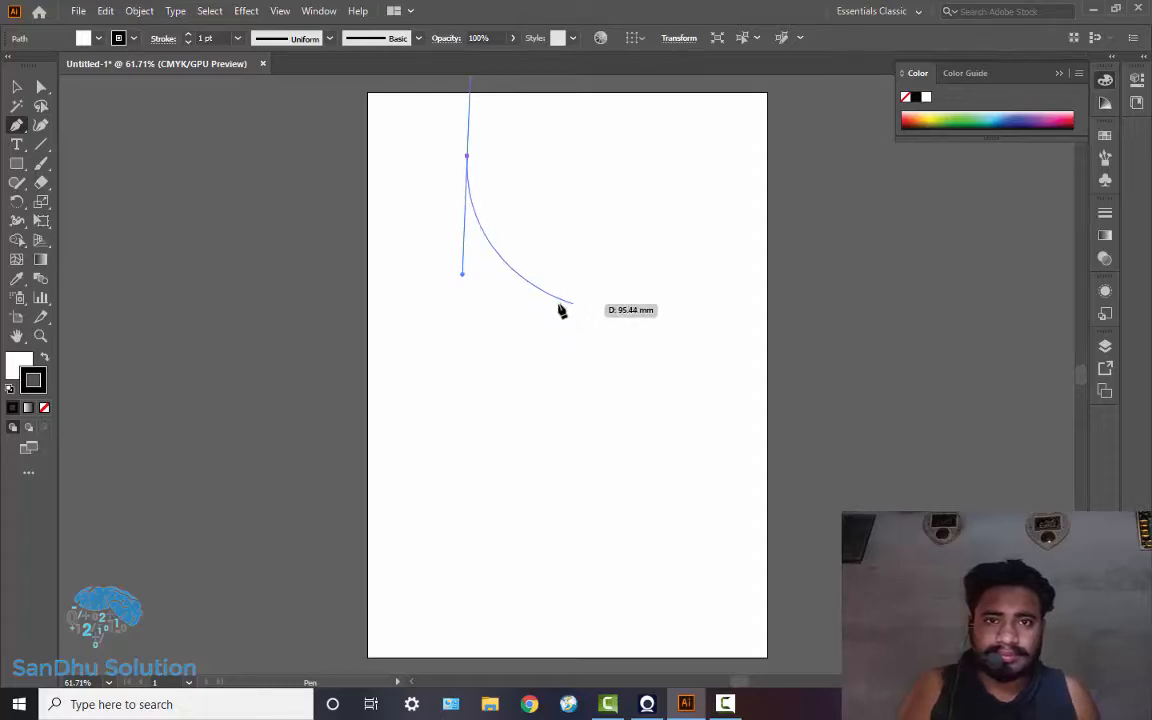
click(396, 340)
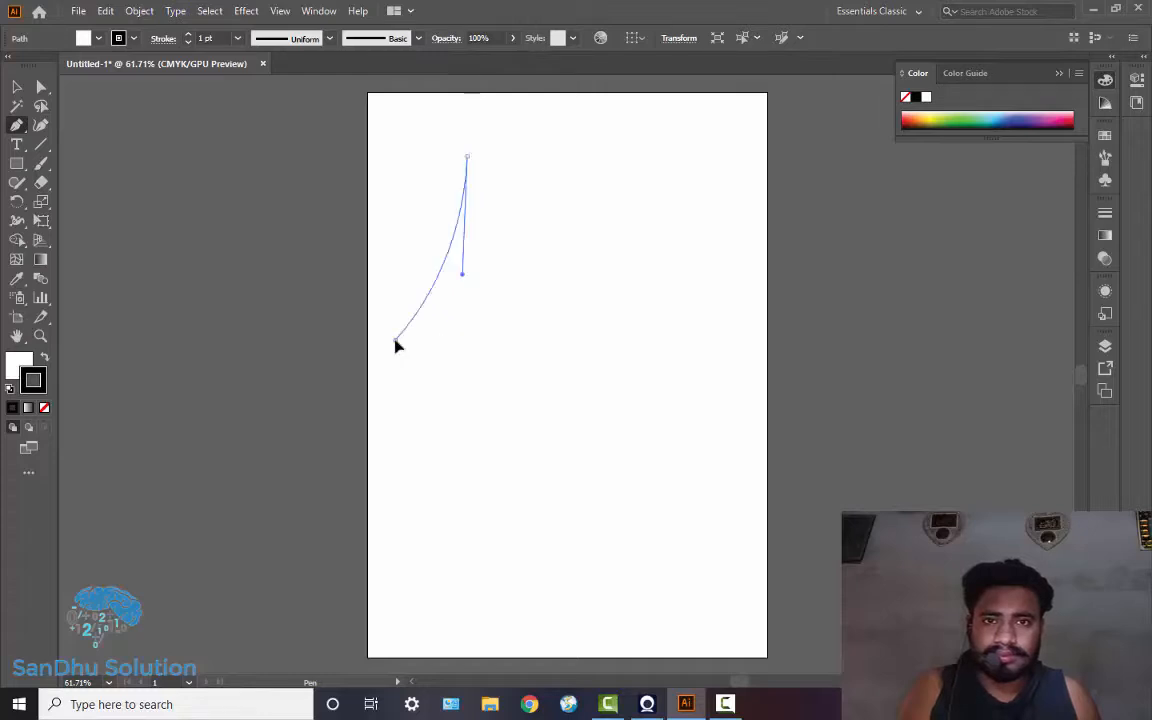
click(500, 392)
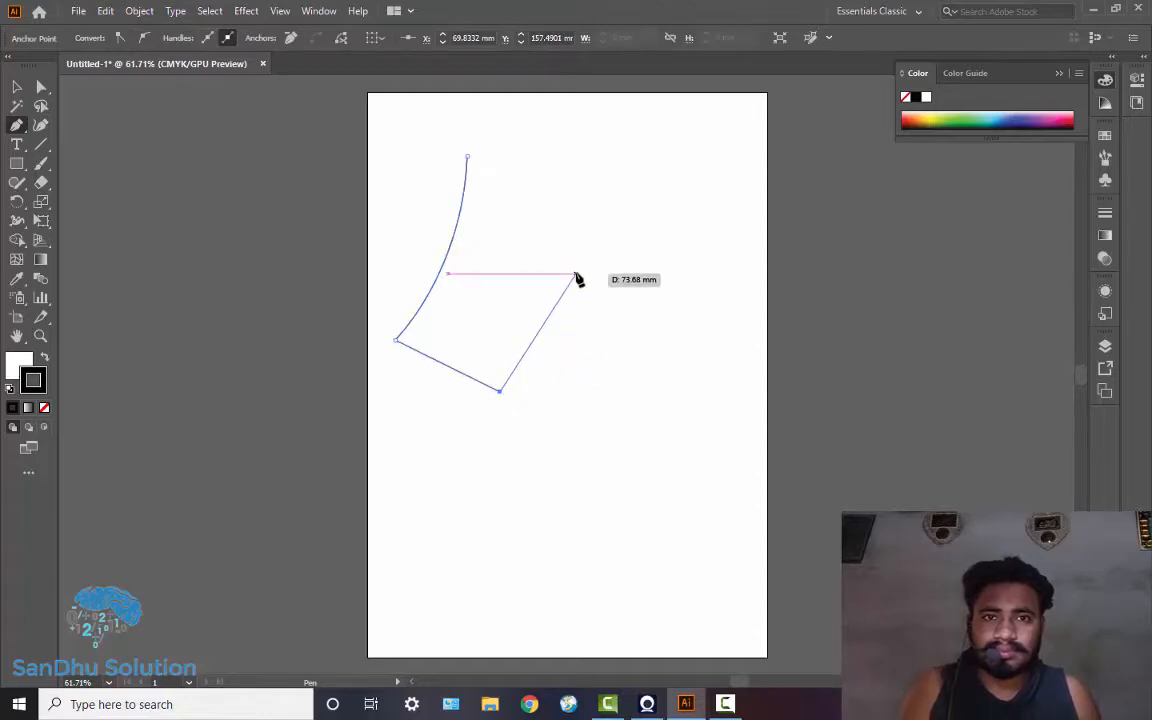
click(576, 278)
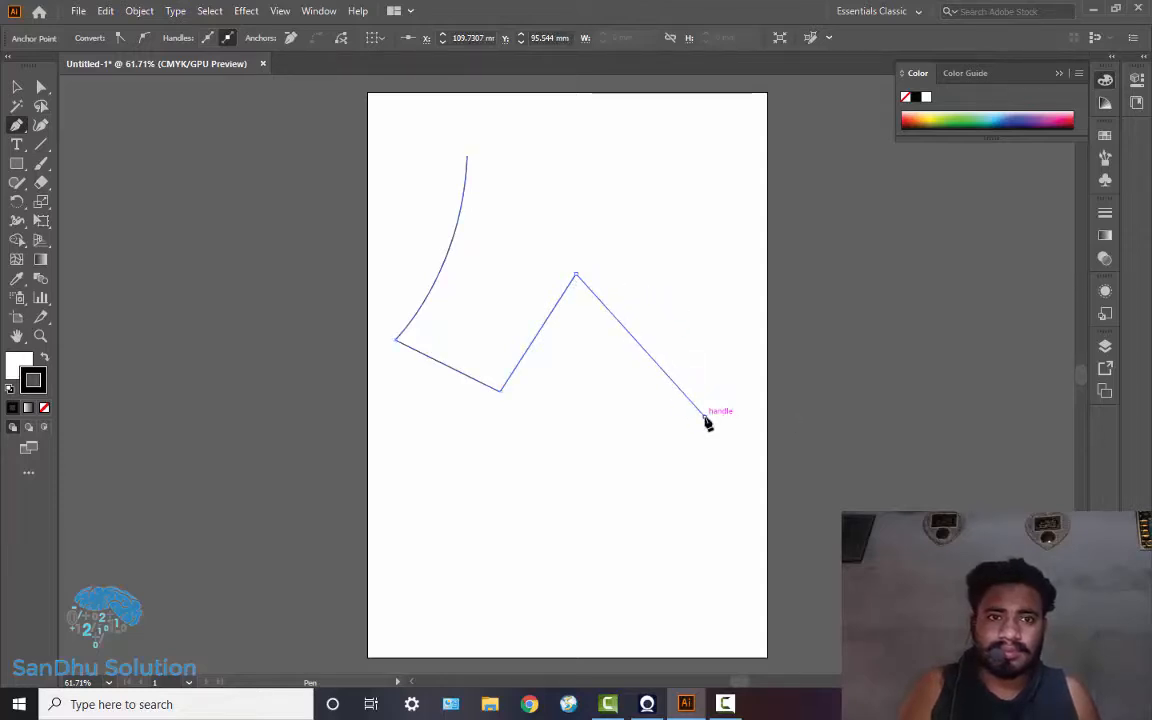
drag(705, 416, 622, 536)
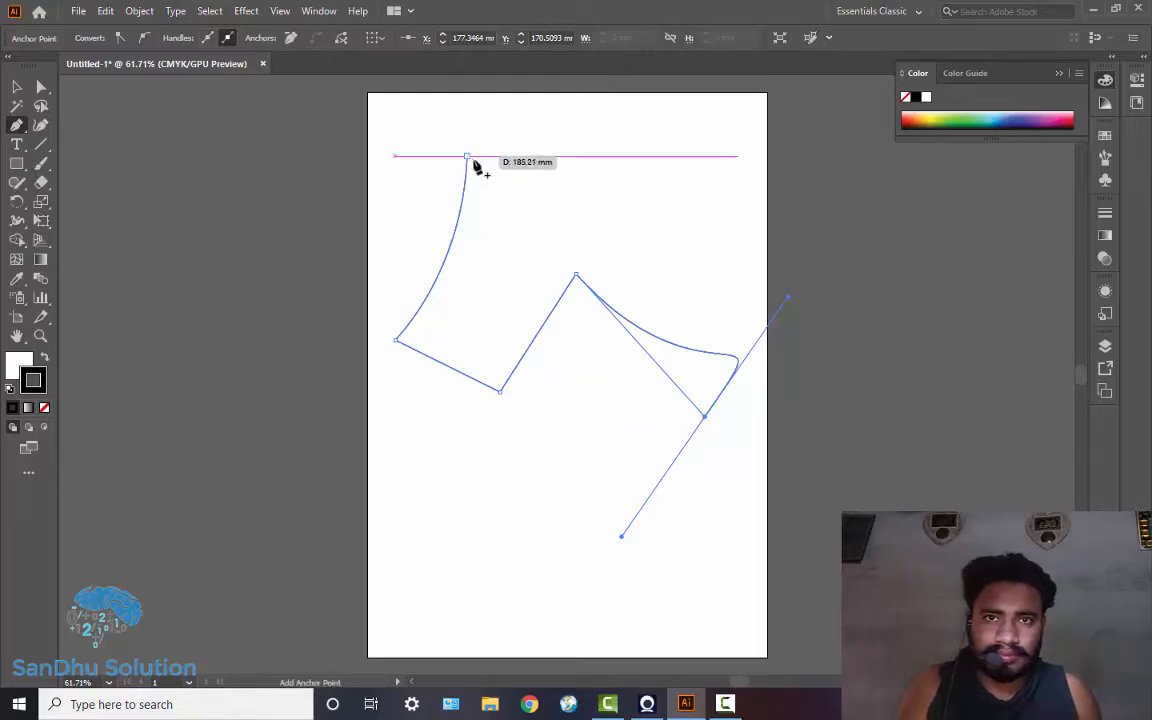
click(465, 158)
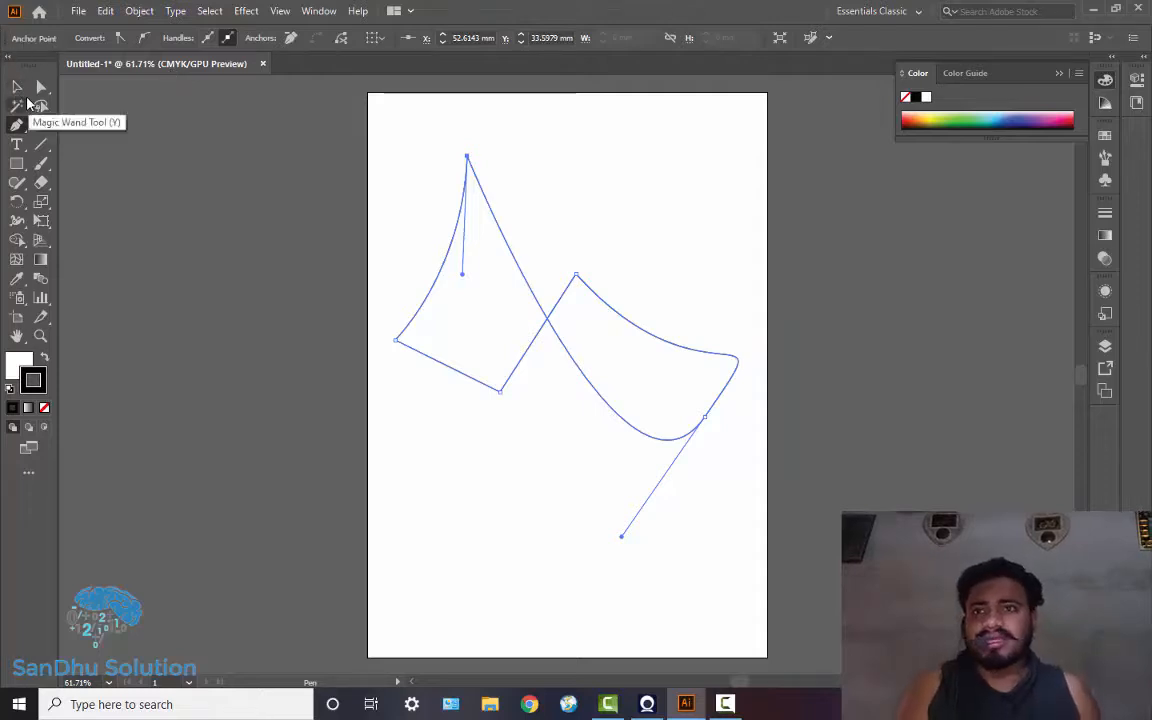
Step: Select the whole closed path and delete it from the artboard
click(15, 88)
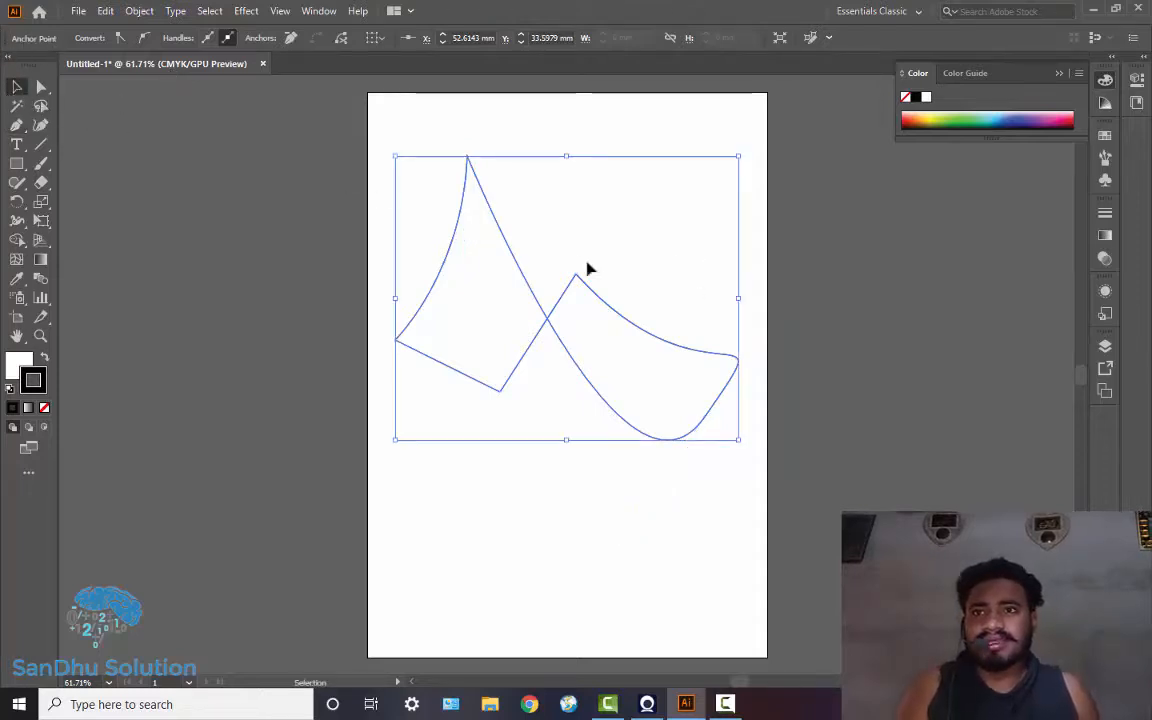
drag(587, 263, 702, 178)
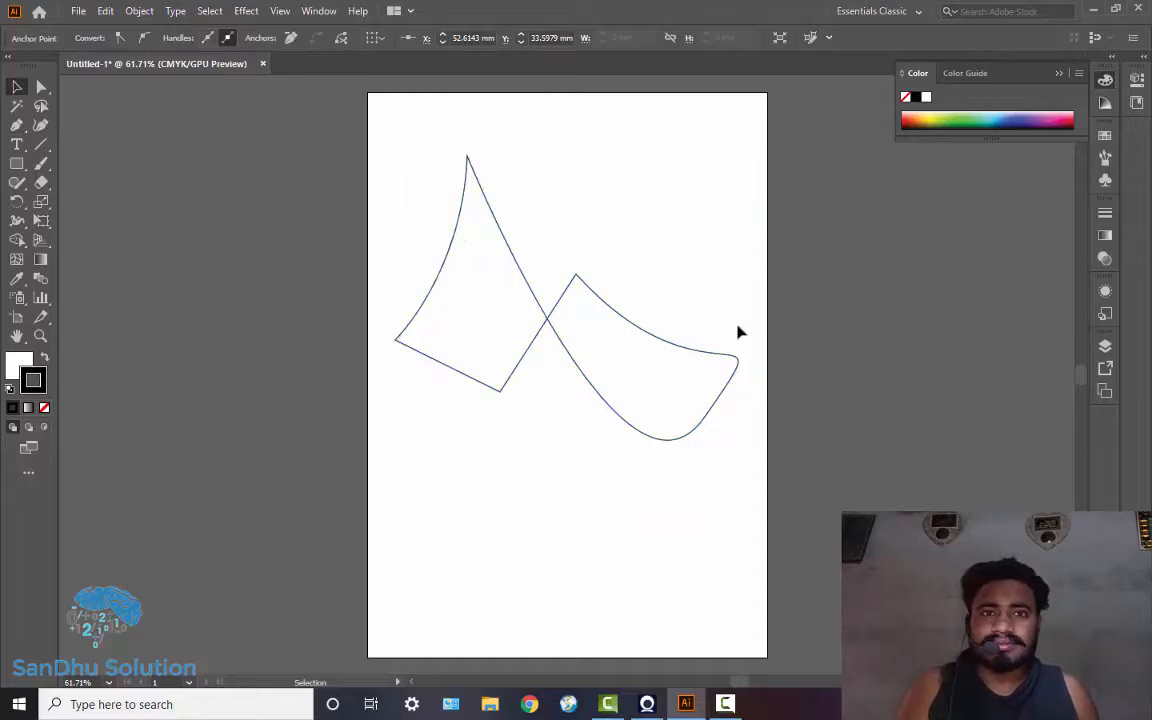
click(563, 321)
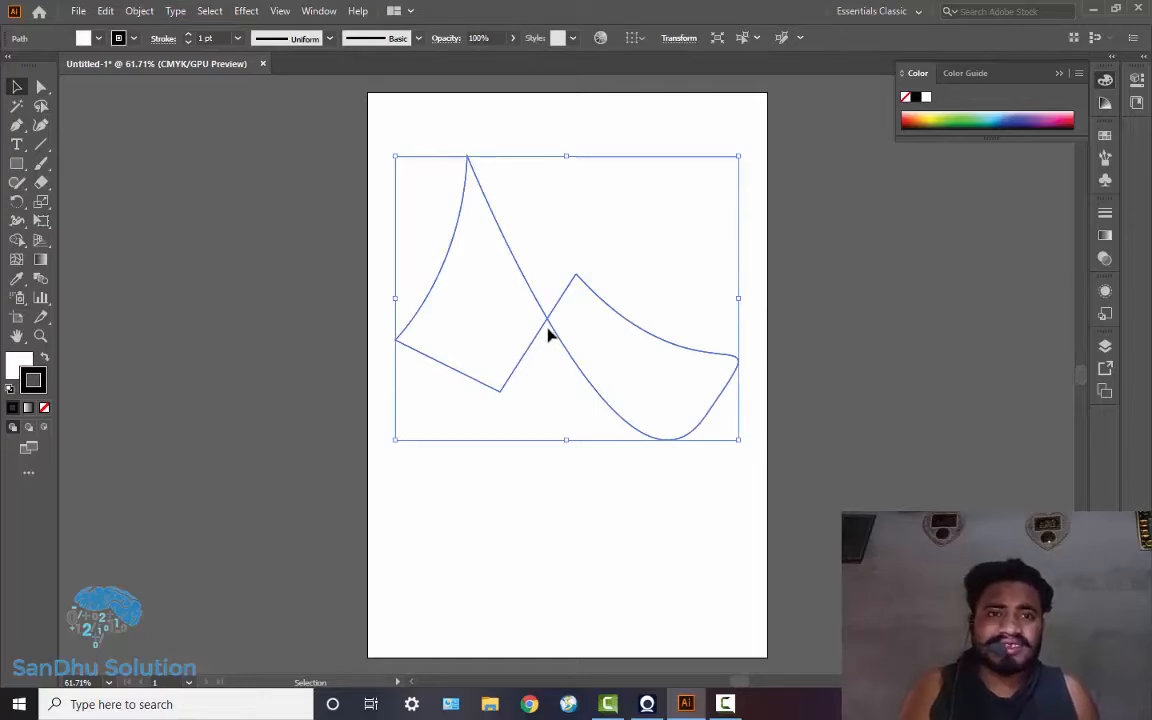
key(Delete)
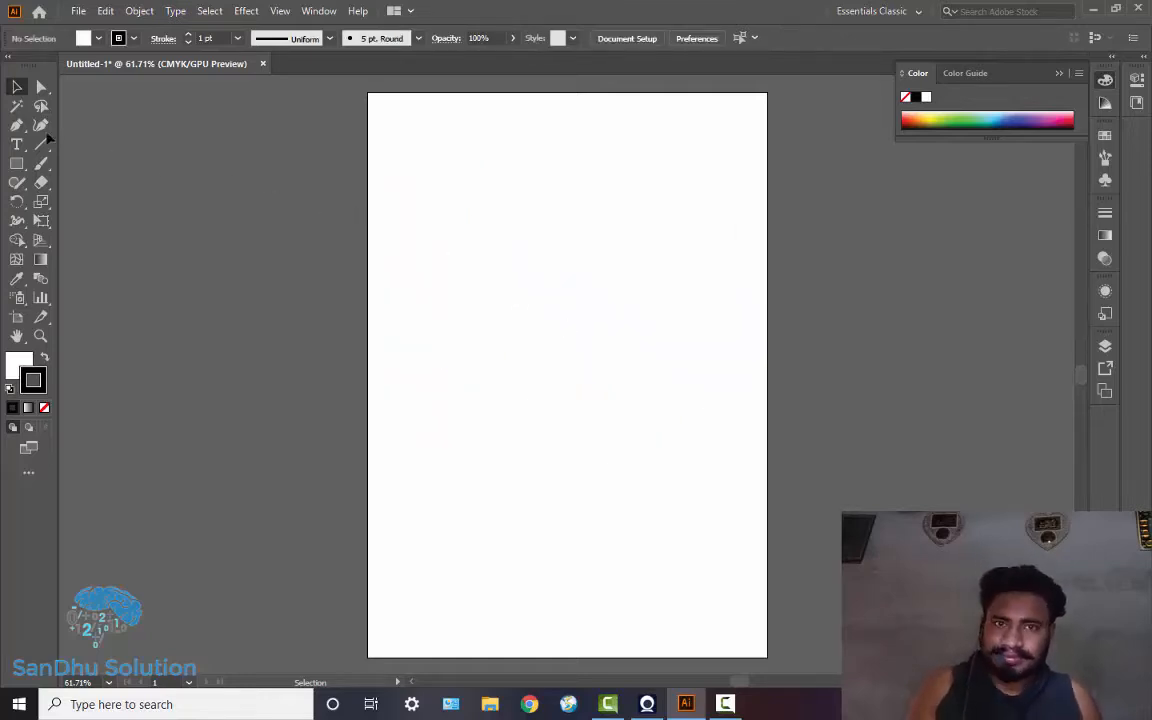
key(p)
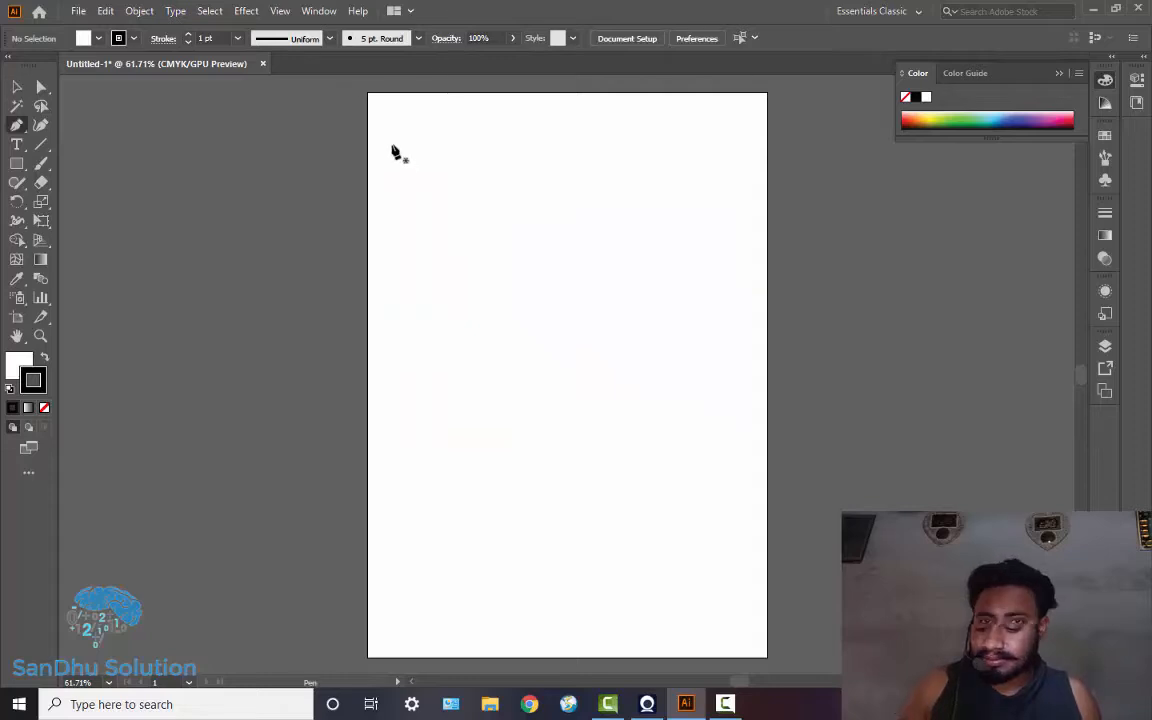
drag(391, 145, 571, 189)
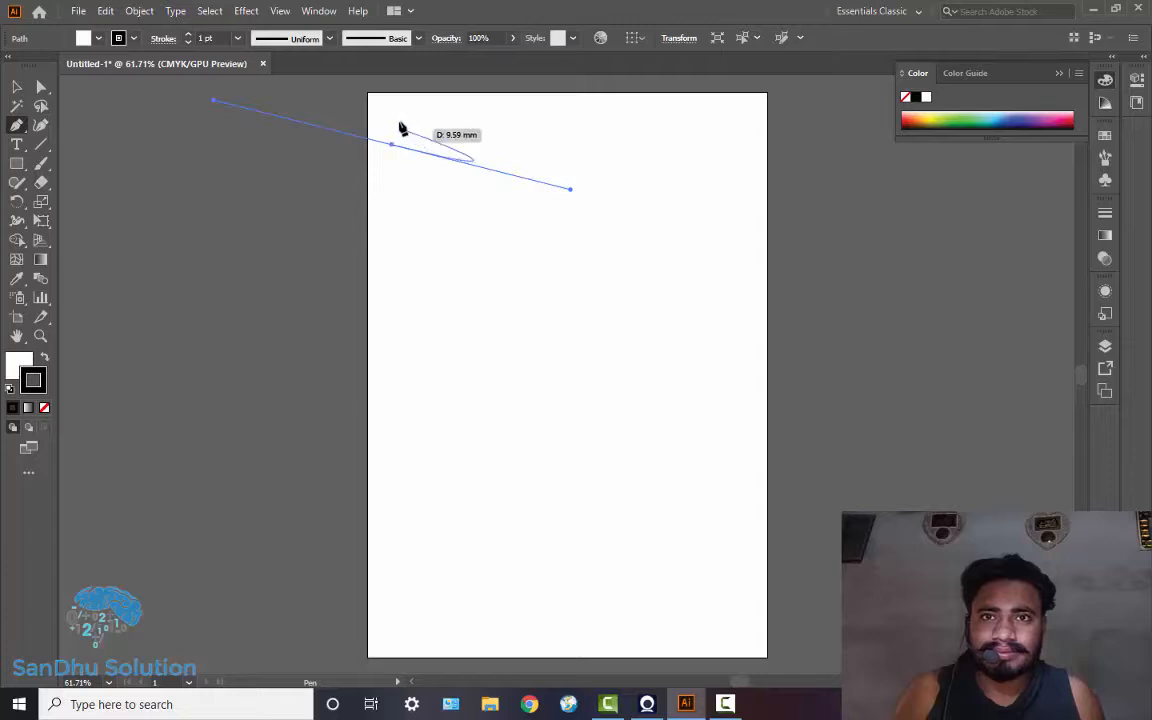
click(392, 140)
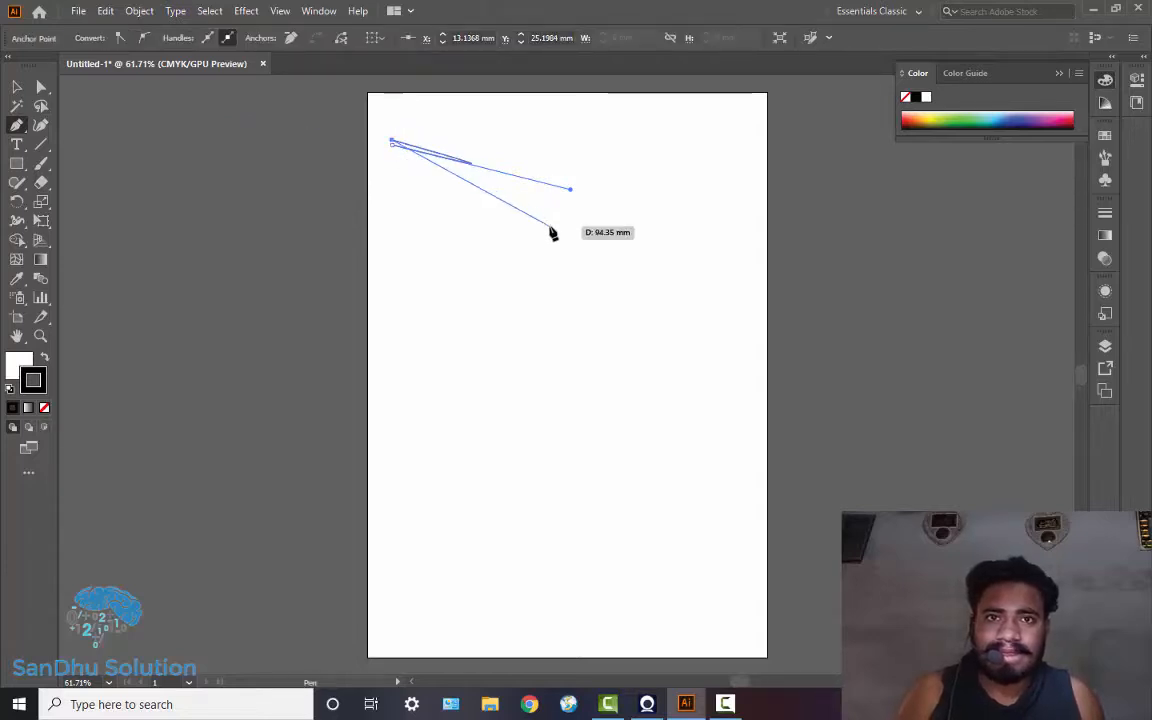
key(ctrl+z)
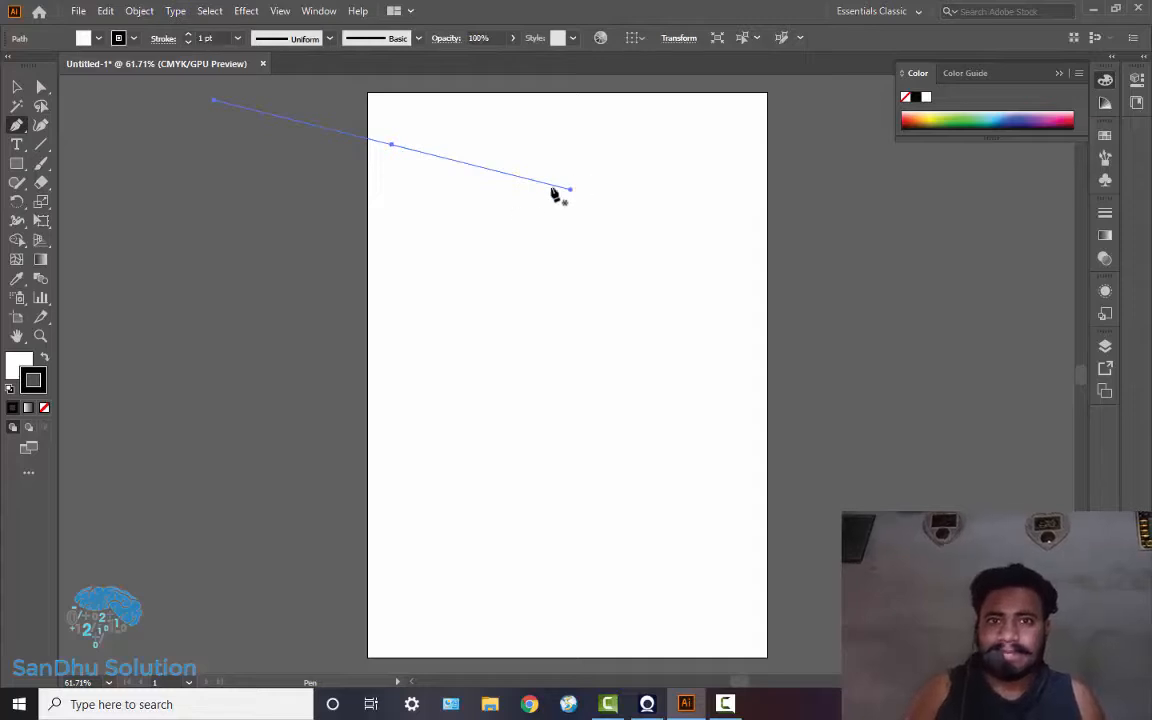
drag(392, 194, 652, 264)
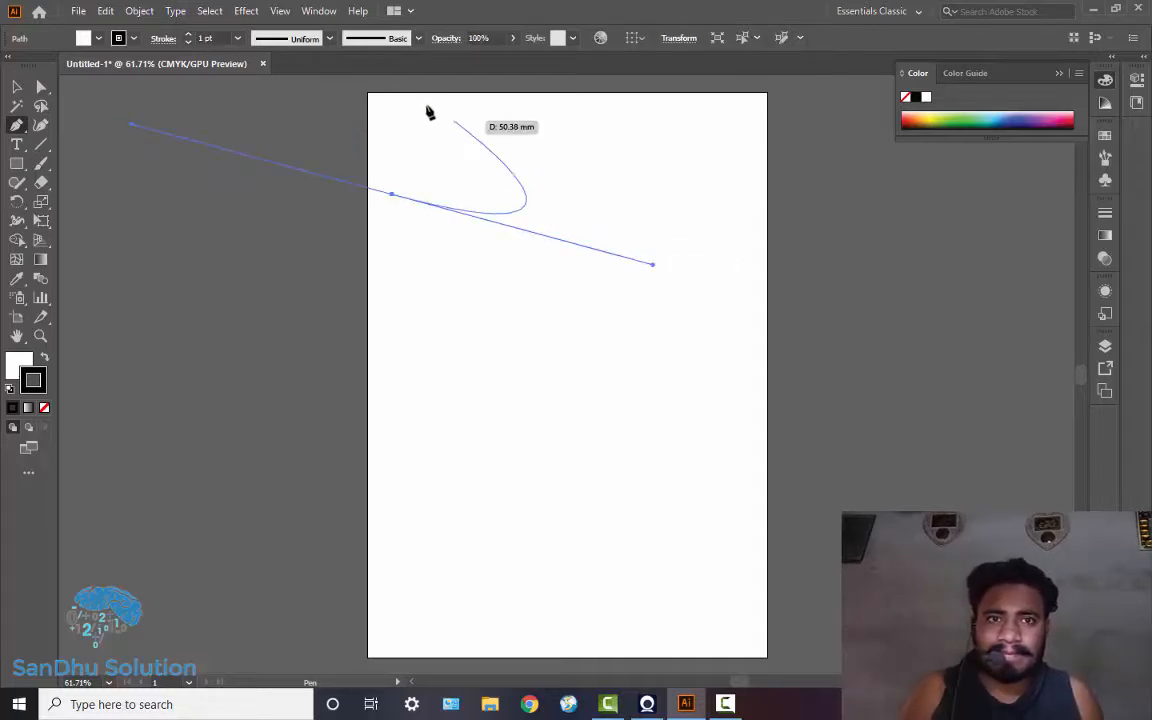
key(ctrl+z)
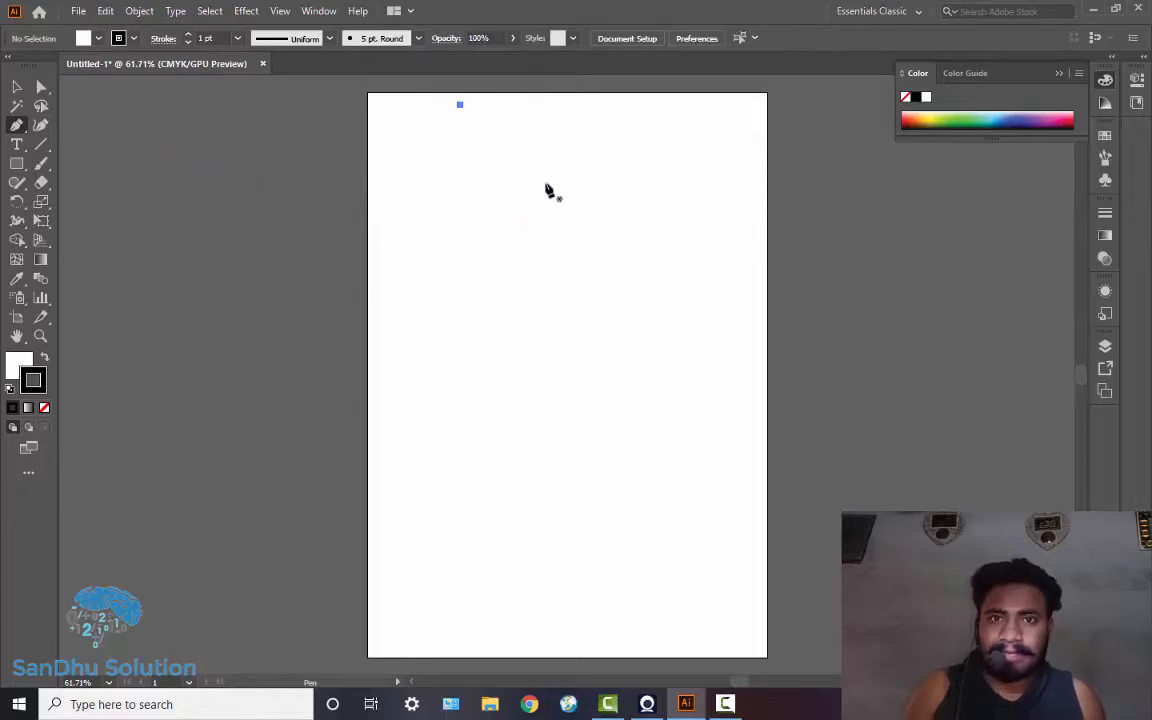
Step: Draw an open path with one straight and one curved segment in the artboard's upper-left area, then rotate its end anchor's handles
click(589, 227)
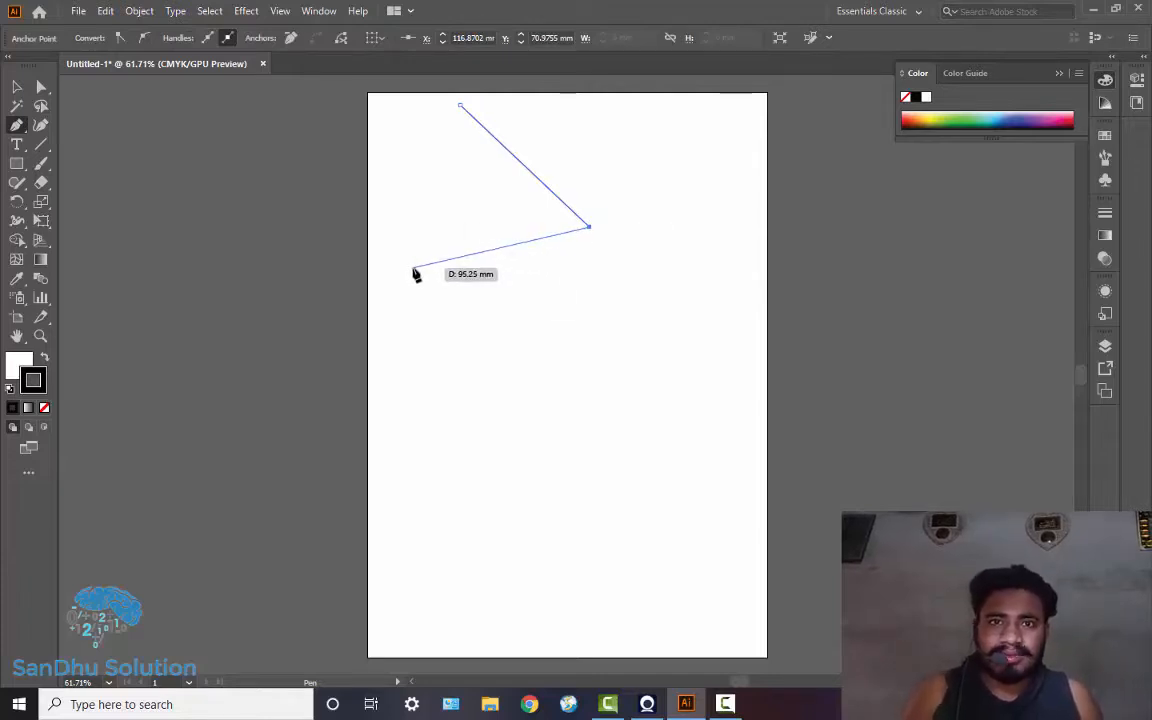
drag(412, 266, 423, 293)
drag(494, 350, 388, 368)
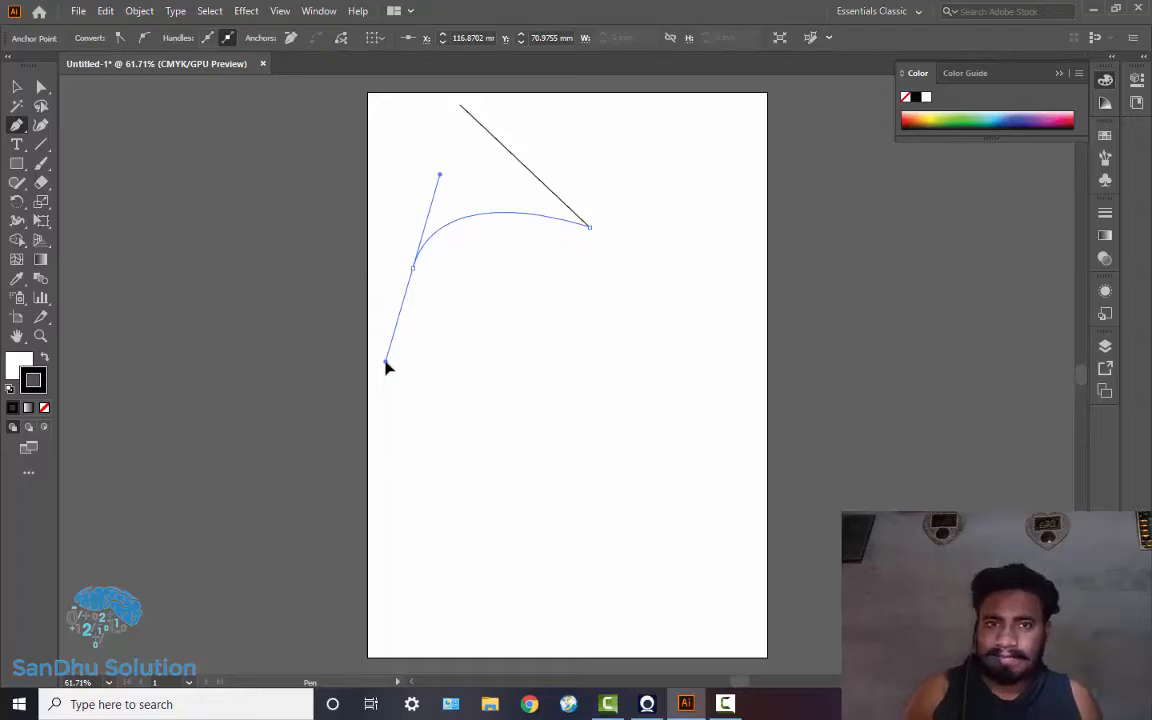
drag(388, 370, 389, 358)
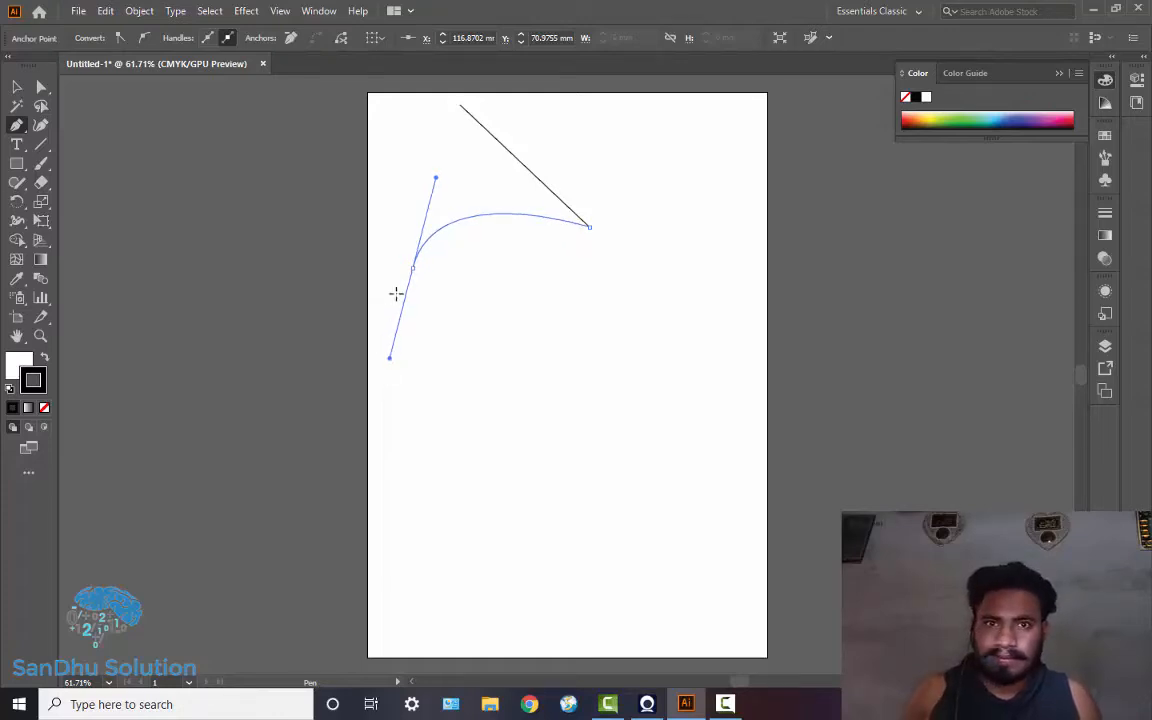
key(r)
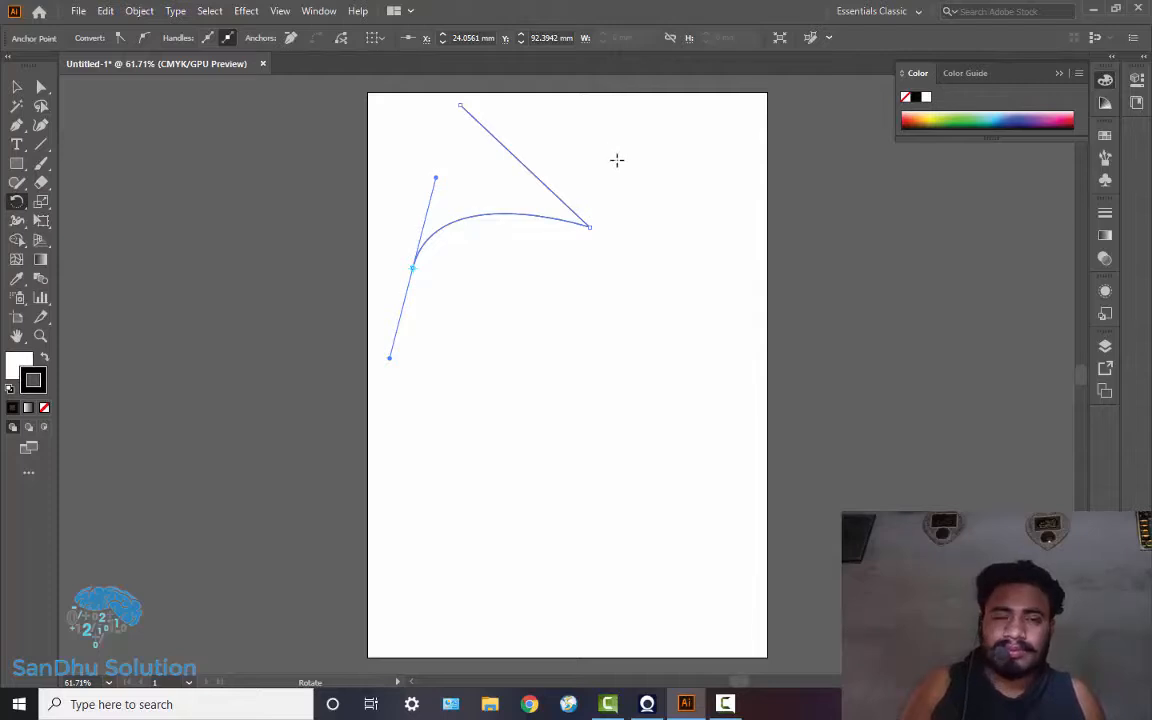
drag(617, 160, 1003, 500)
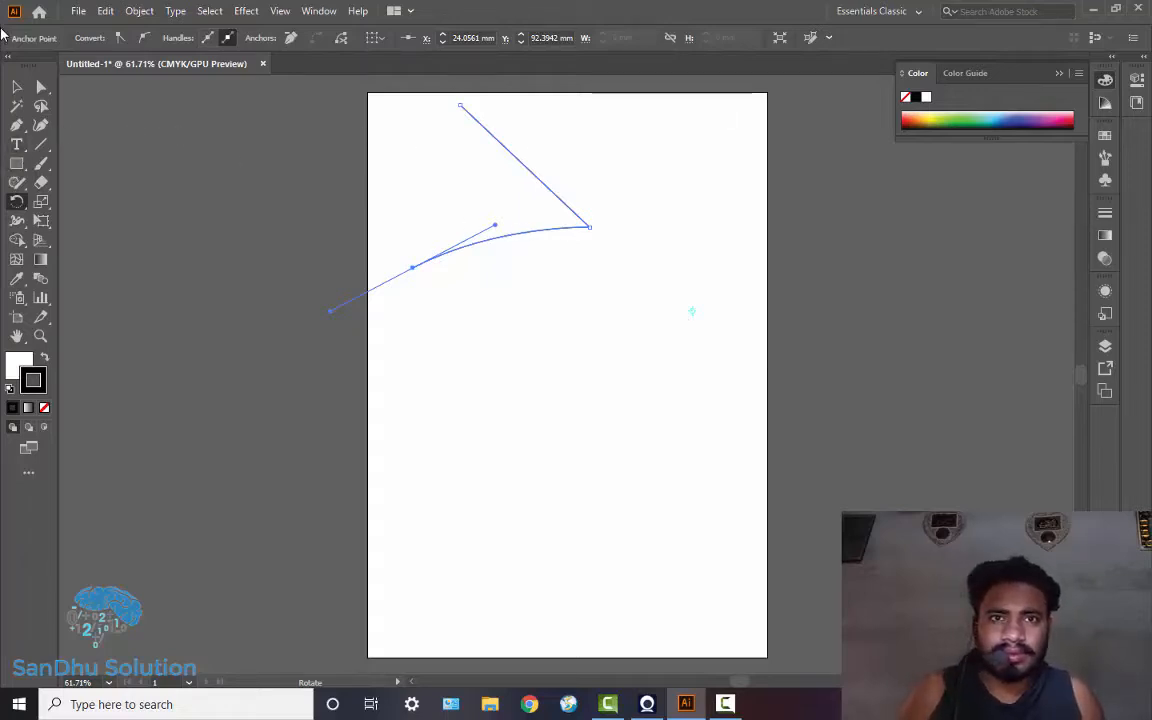
Step: Draw a second open path with two straight segments, a steep one about 113 mm long and a nearly horizontal one about 131 mm long
key(p)
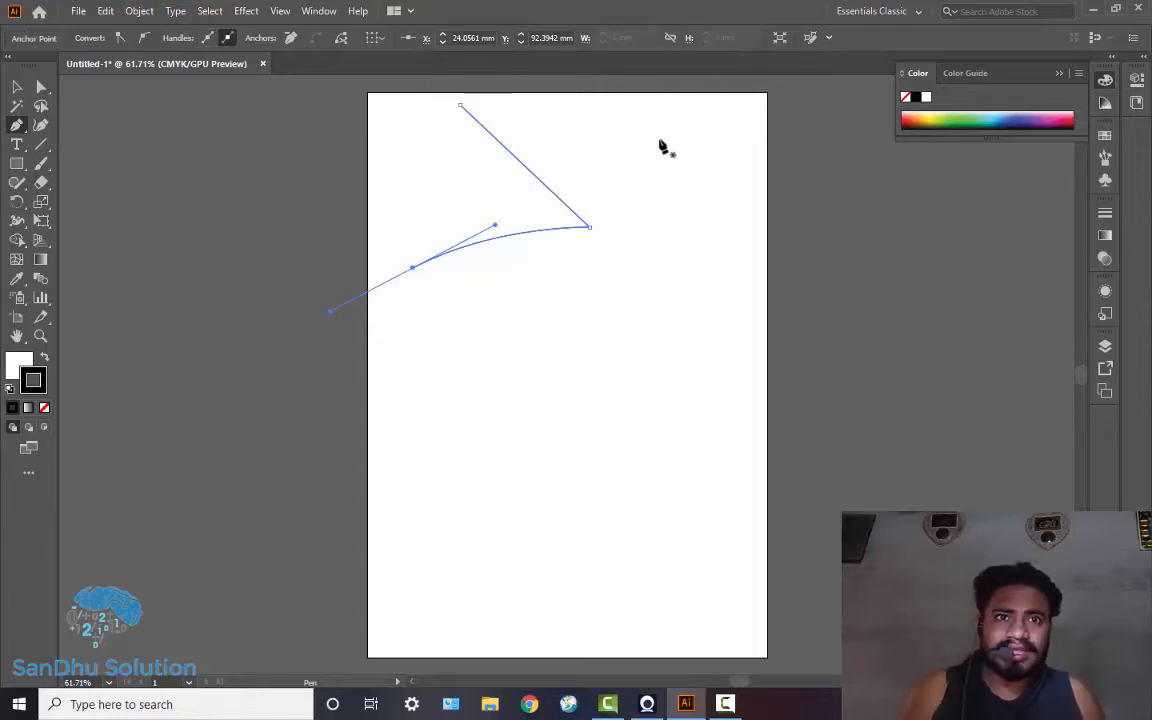
mouse_move(658, 139)
mouse_down()
mouse_move(699, 244)
mouse_move(716, 355)
mouse_up()
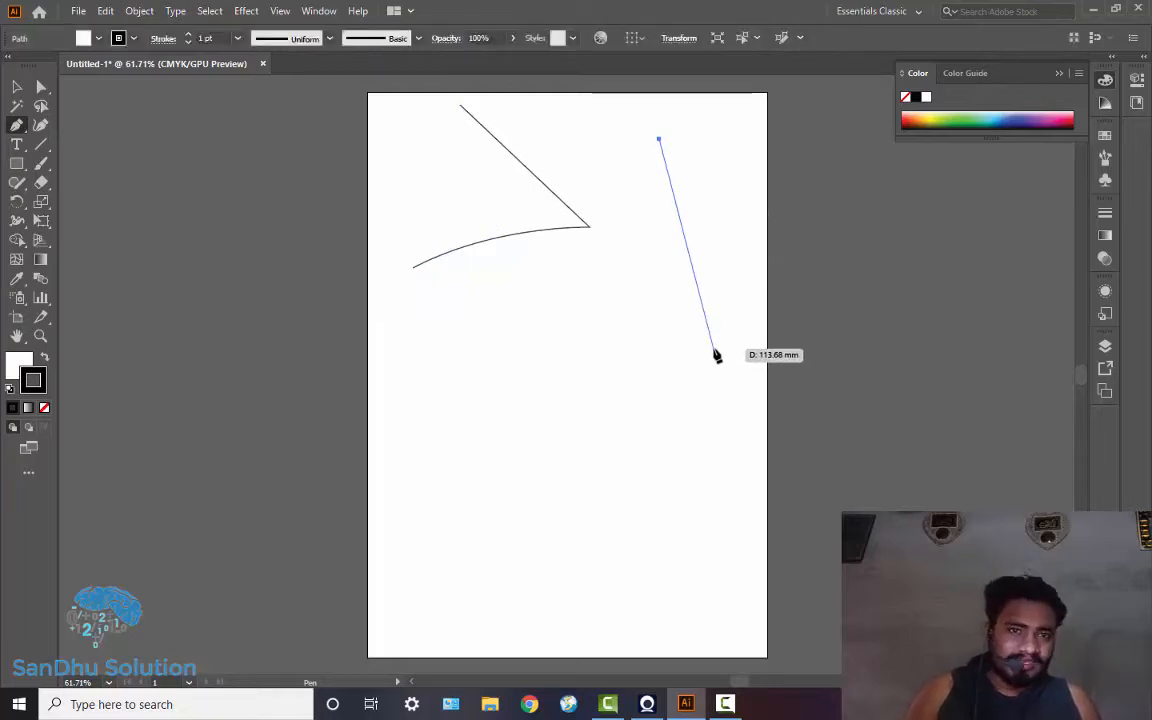
click(714, 350)
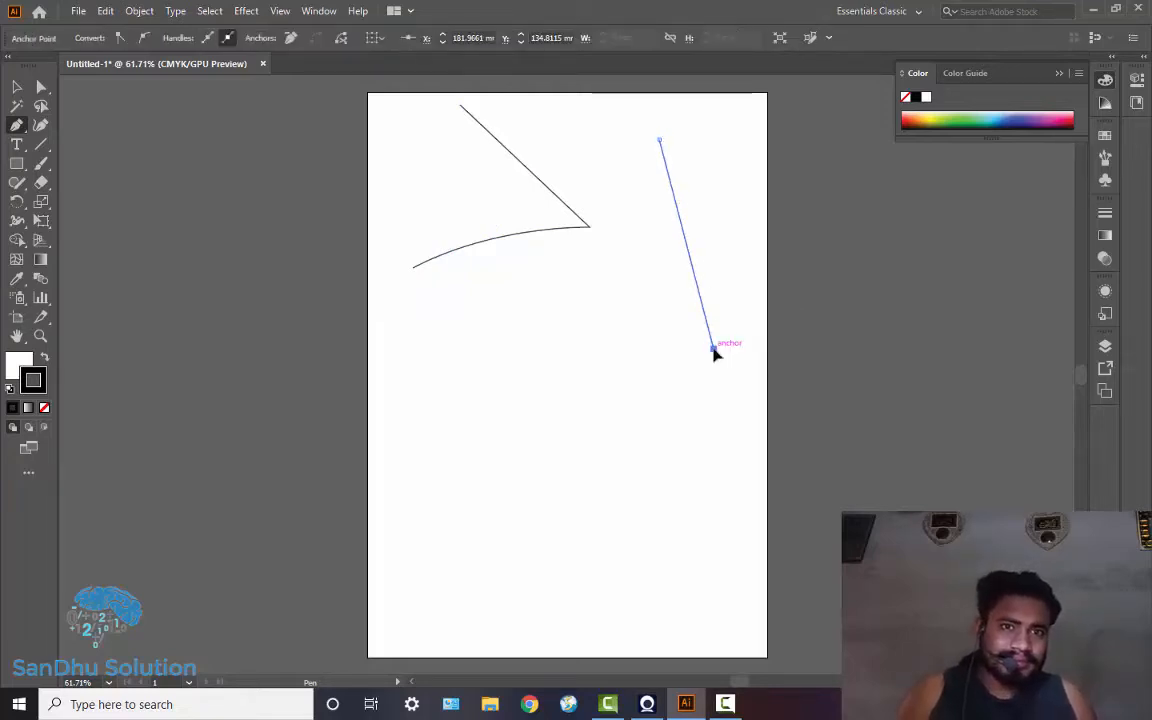
click(466, 328)
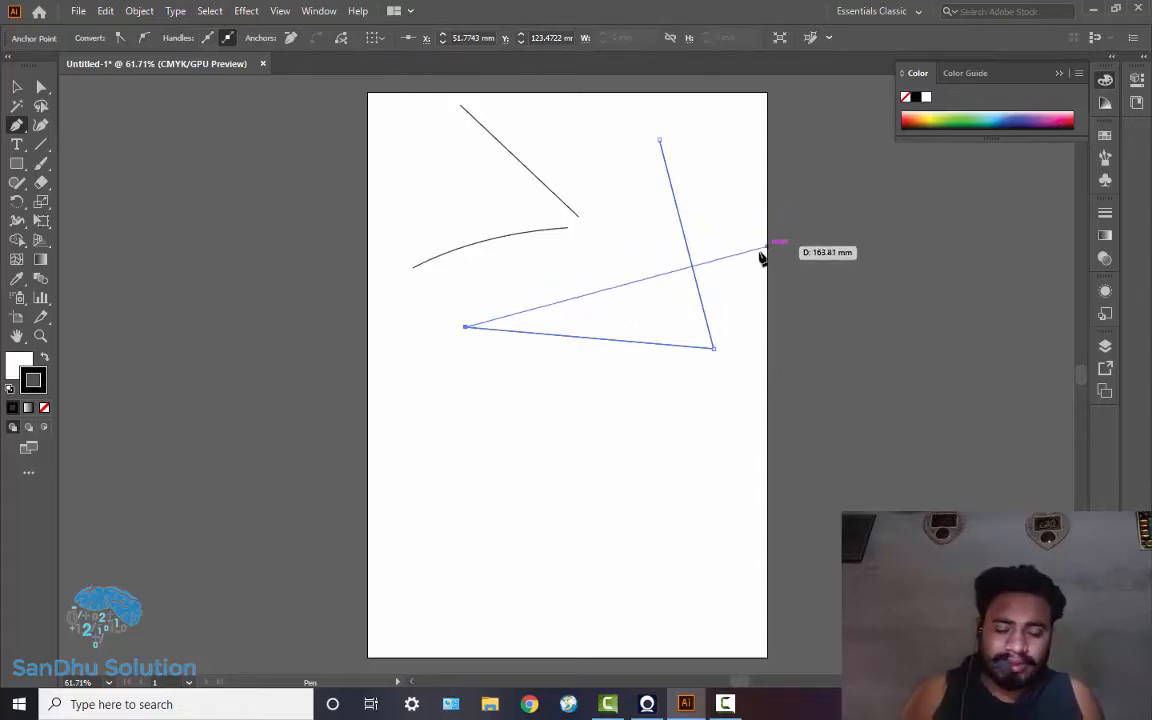
Step: Undo all the practice paths until the artboard is empty
key(ctrl+z)
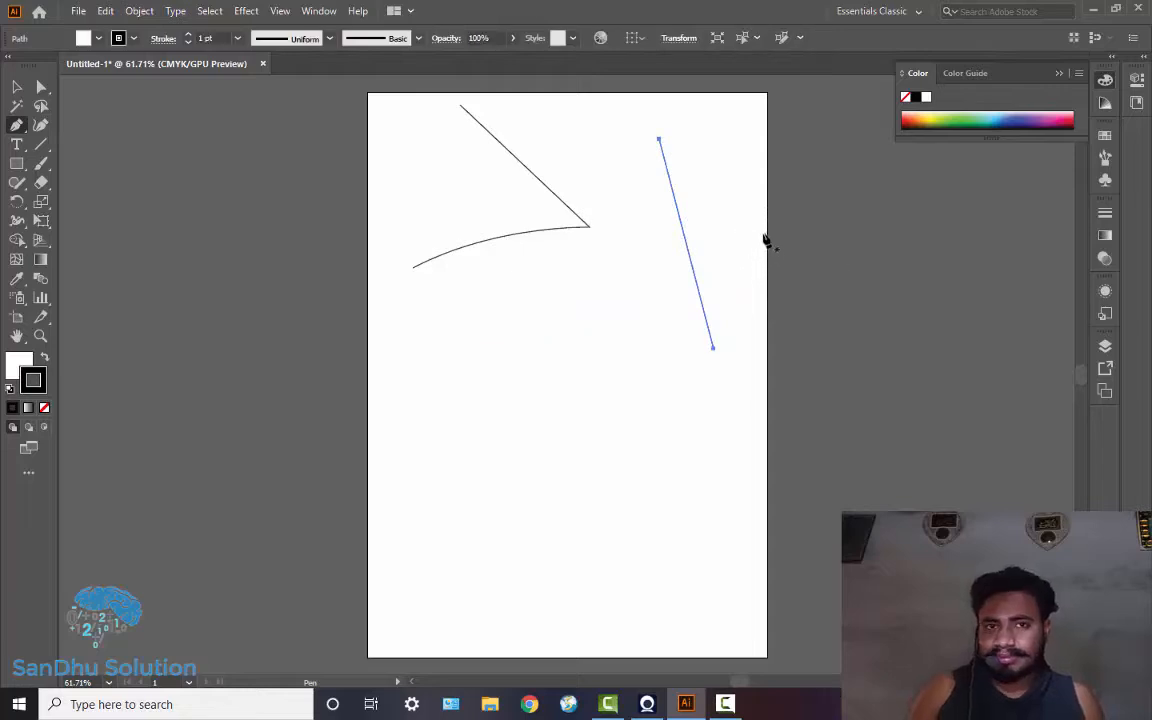
key(ctrl+z)
key(ctrl+z)
key(ctrl+z)
key(ctrl+z)
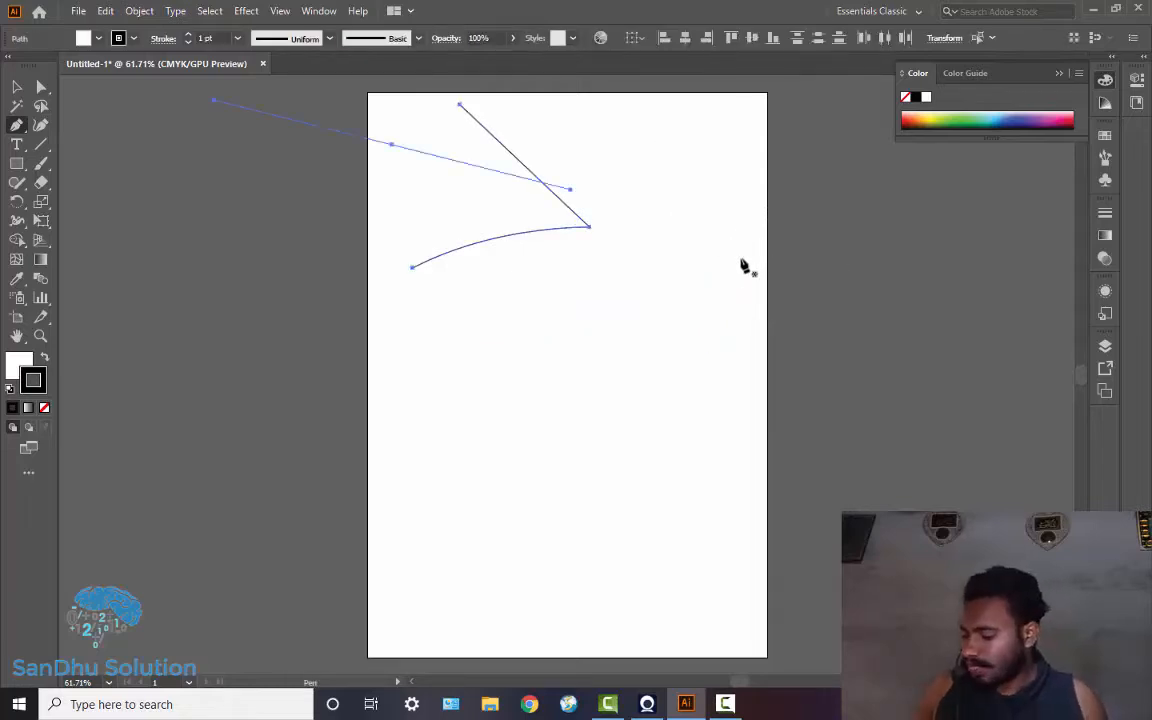
key(ctrl+z)
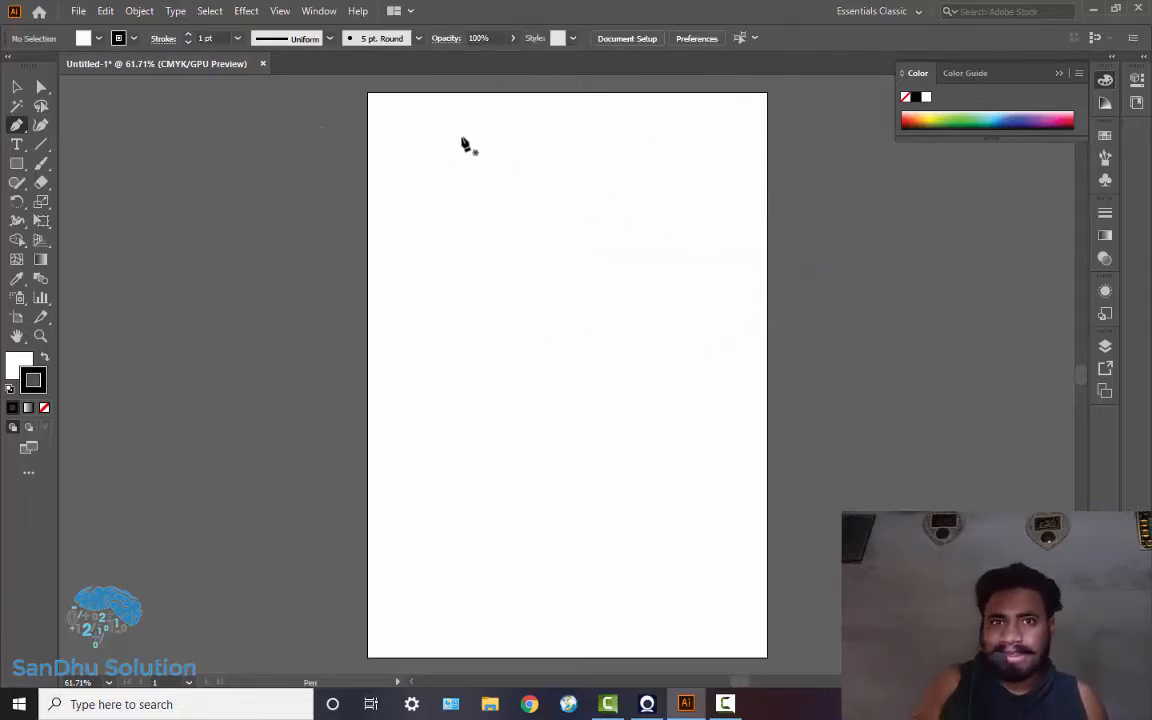
Step: Draw a five-pointed star from one path of straight crossing segments in the artboard's upper-left area, about 107 mm wide and 99 mm tall, and end the path
click(431, 322)
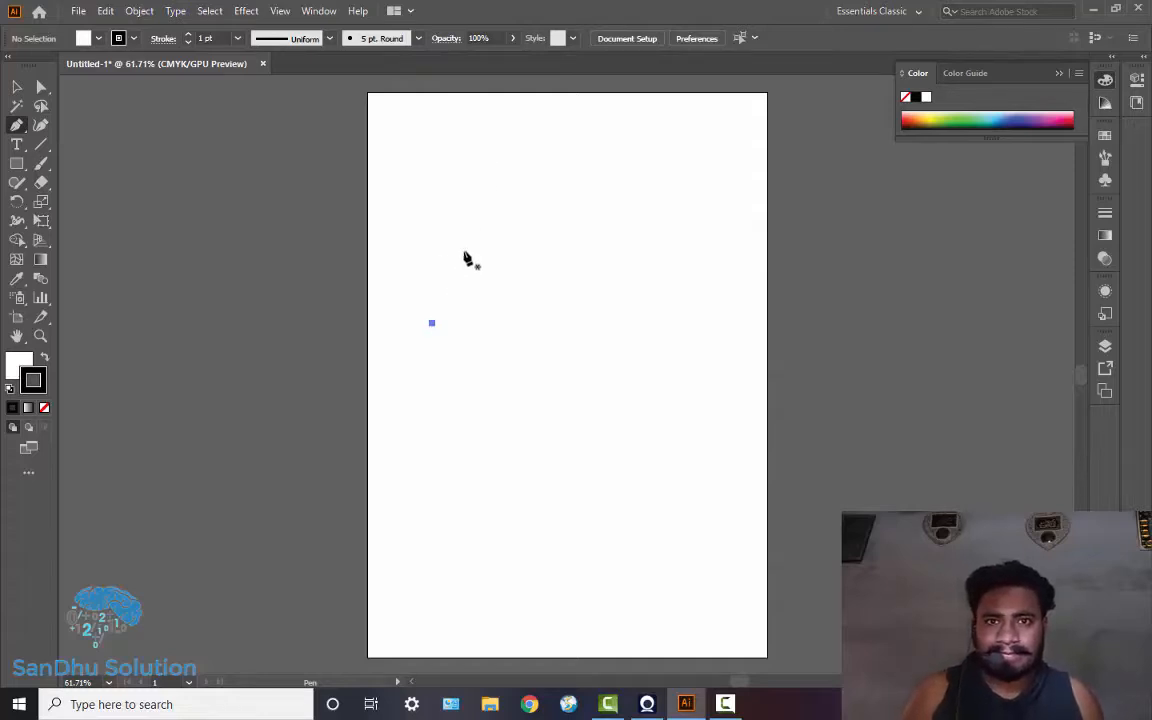
click(489, 136)
click(542, 316)
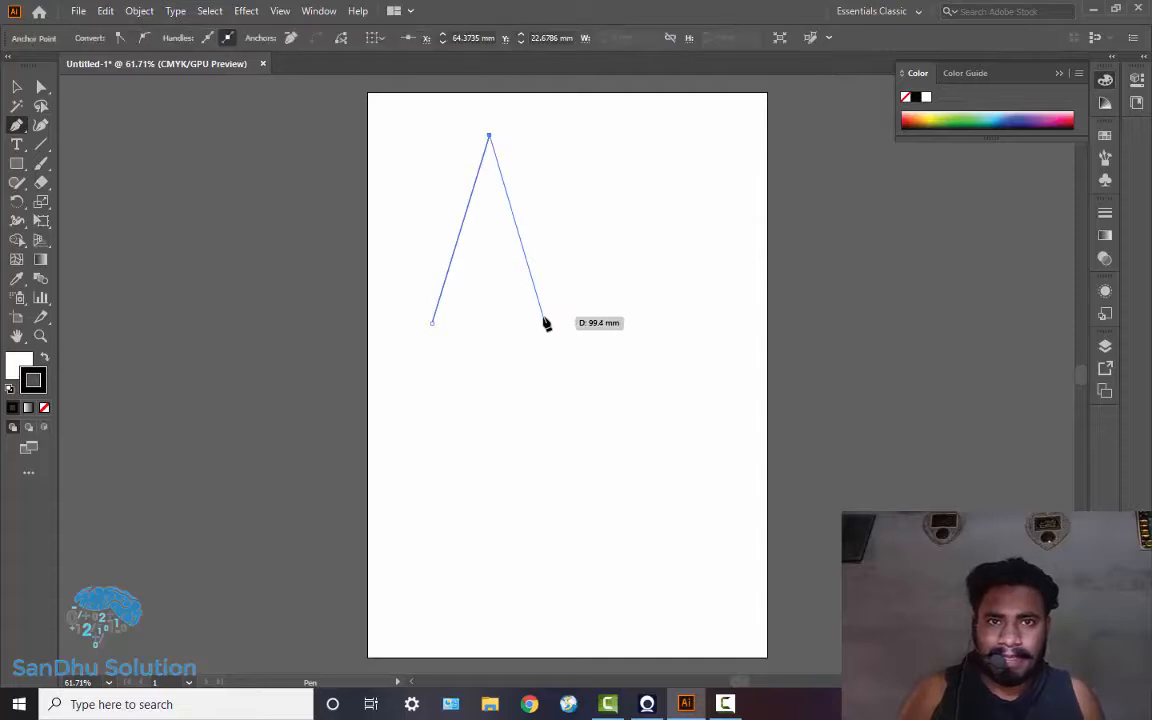
click(385, 218)
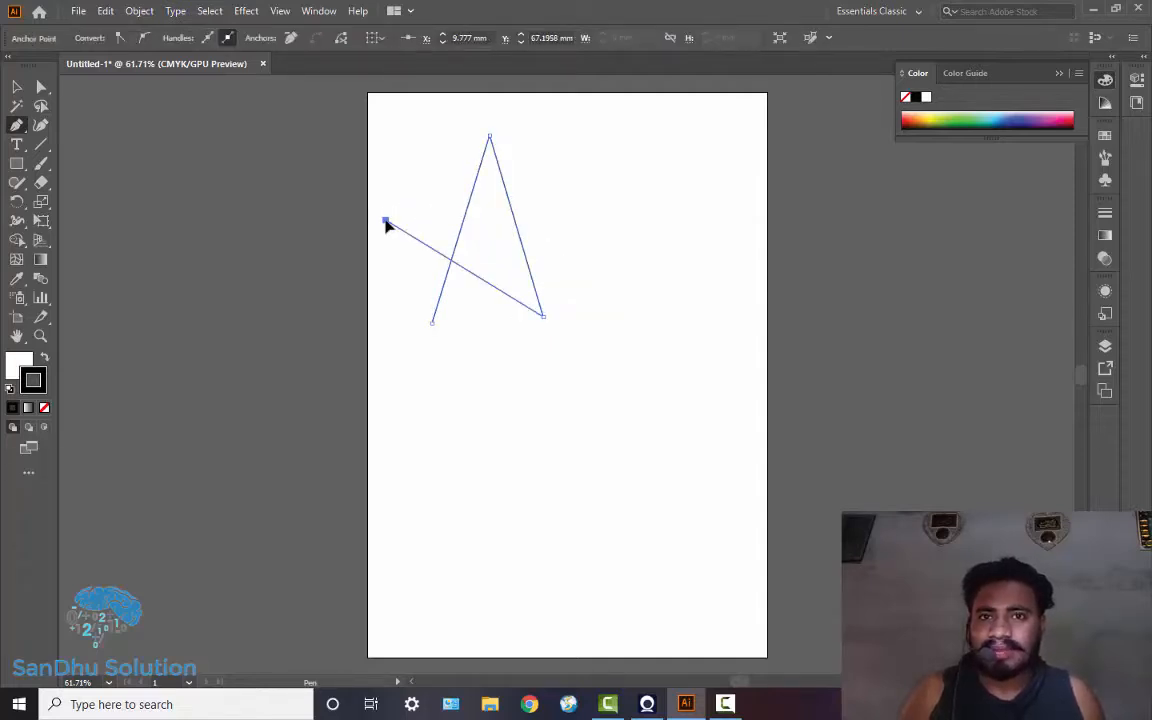
click(588, 172)
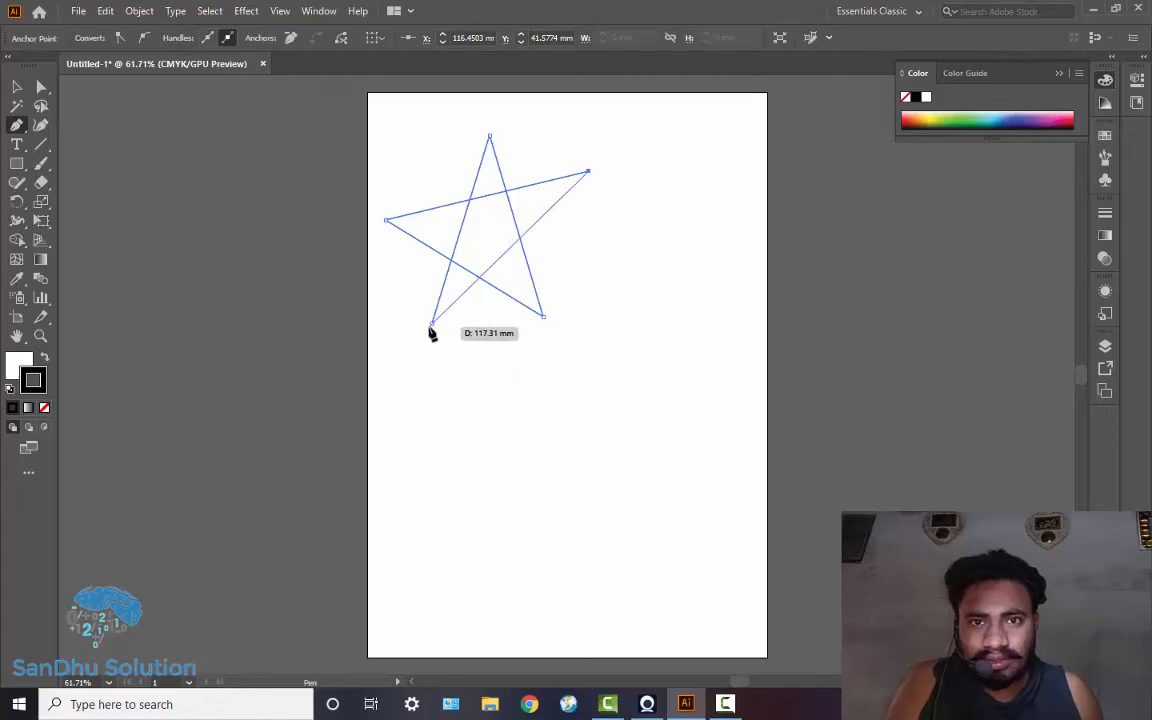
click(433, 320)
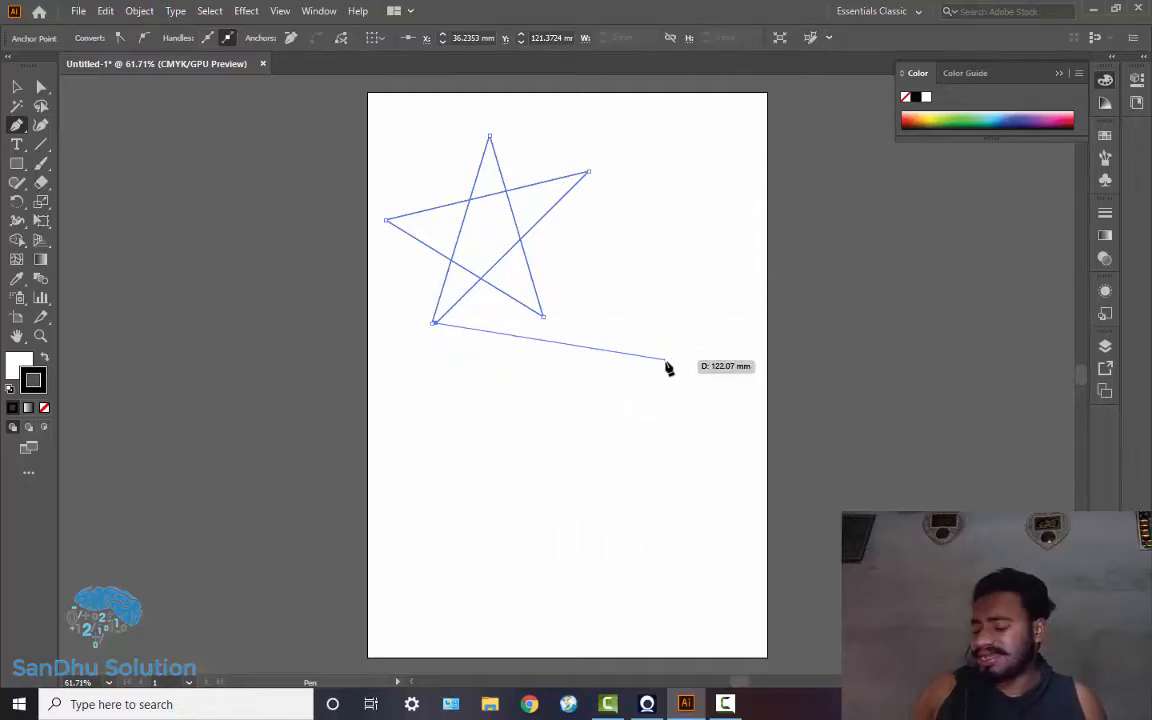
key(Escape)
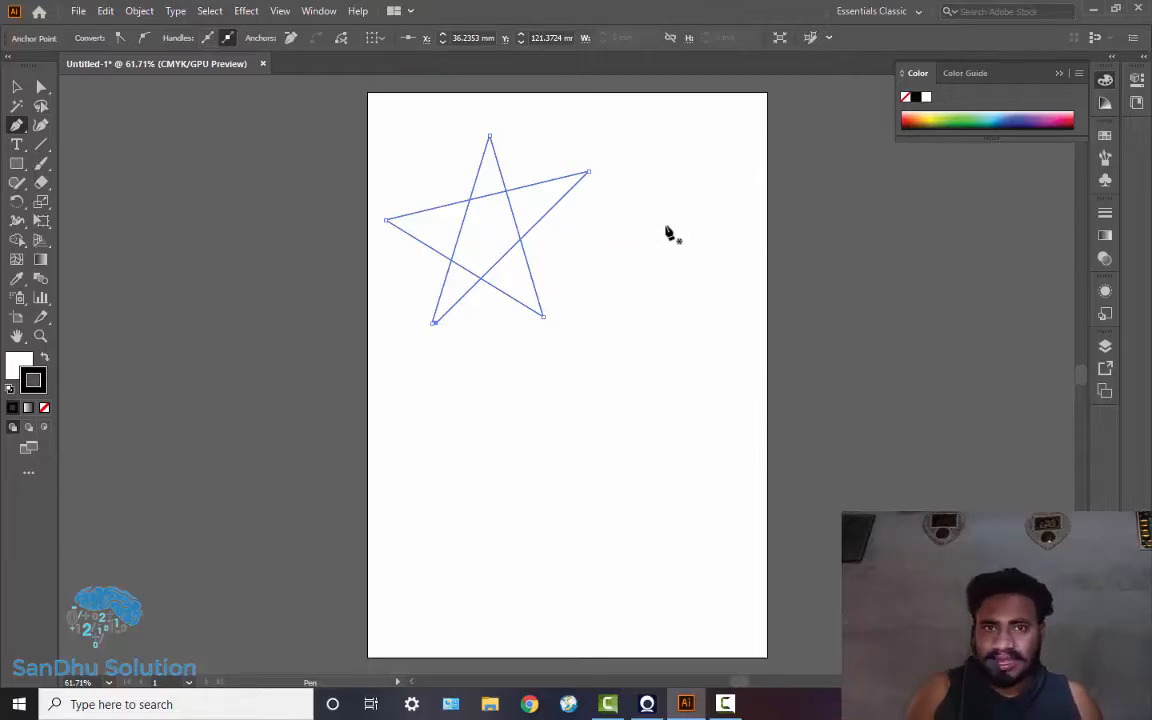
Step: Draw a closed path of straight and curved segments beside the star, about 100 mm wide and 155 mm tall, ending at its first anchor
click(666, 159)
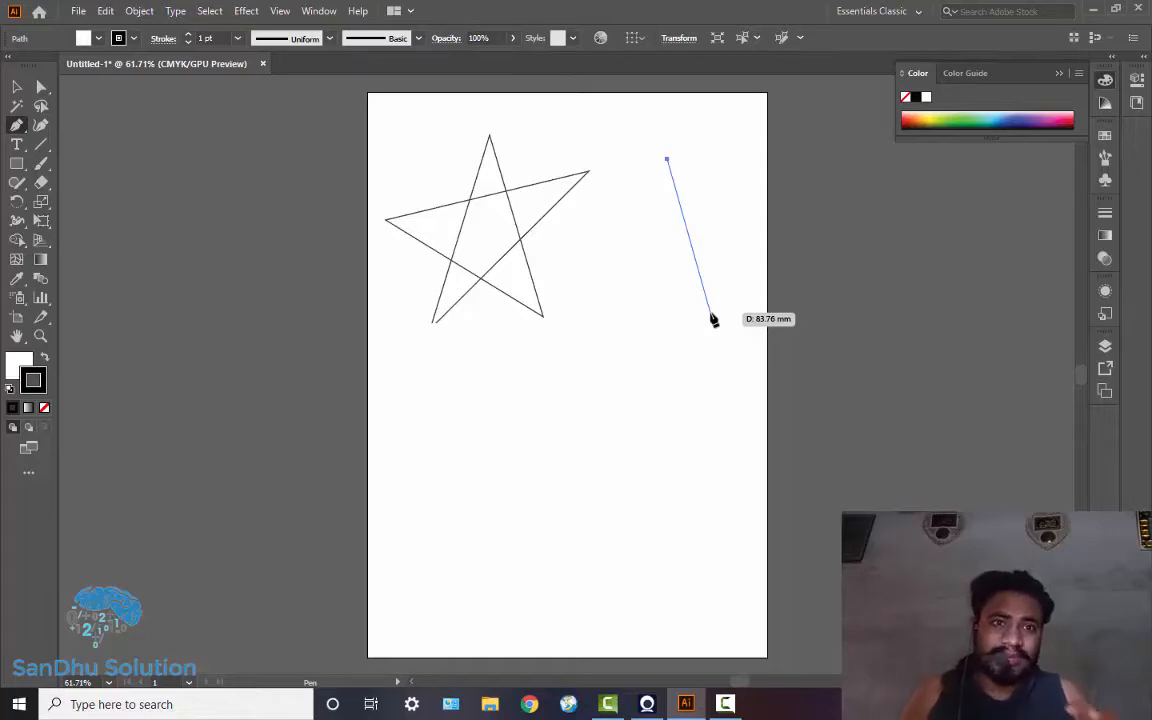
click(710, 313)
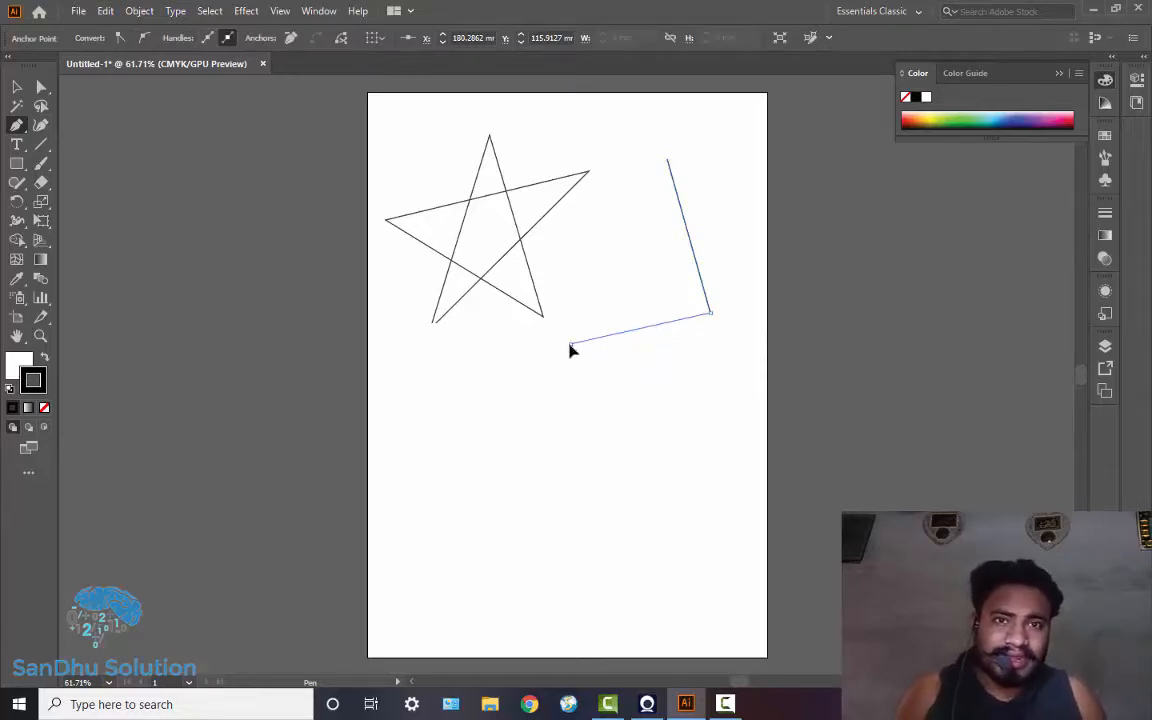
drag(570, 344, 531, 561)
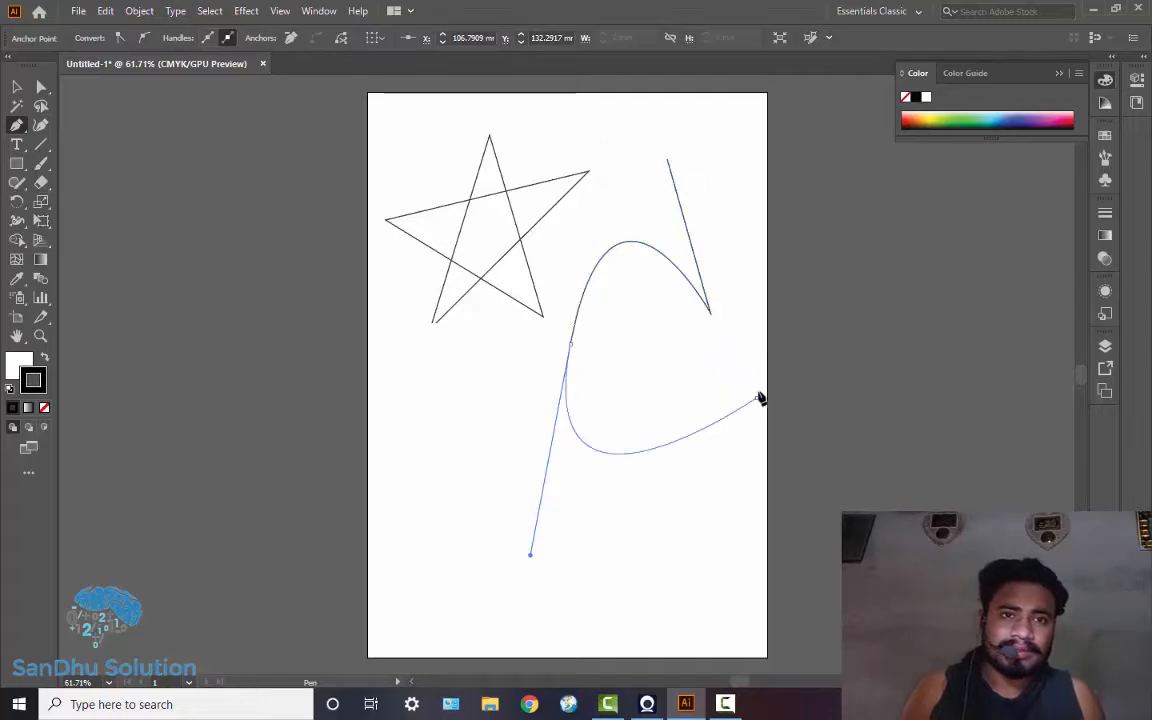
click(686, 161)
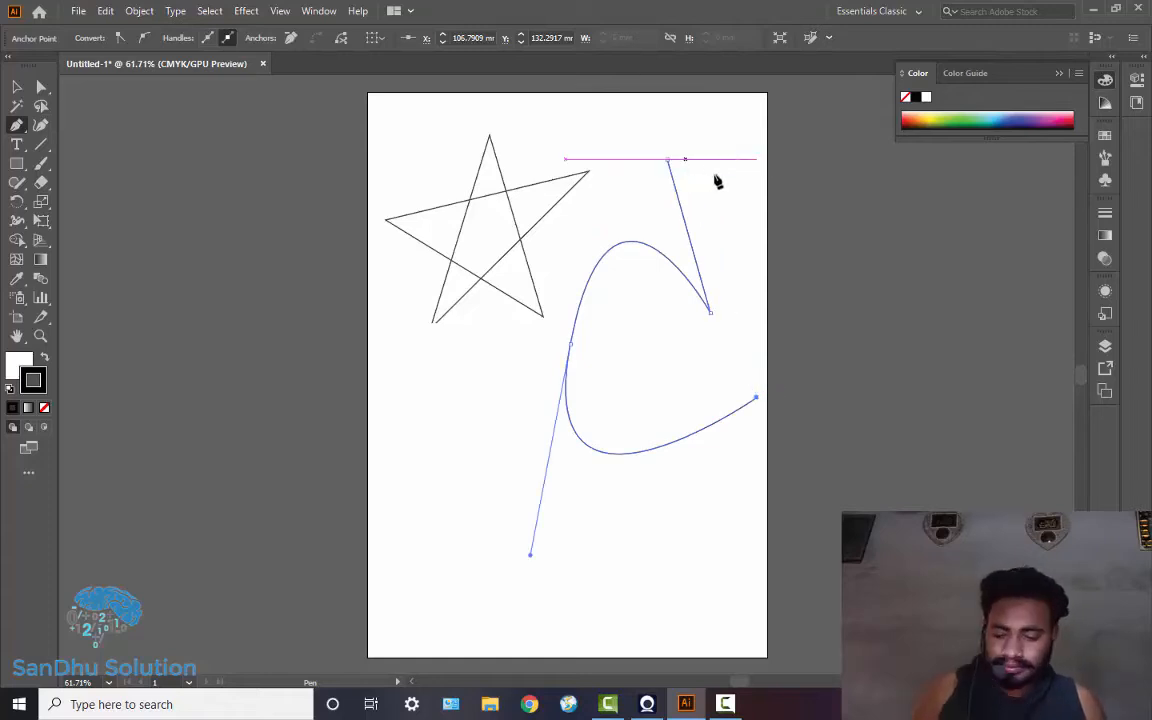
click(758, 398)
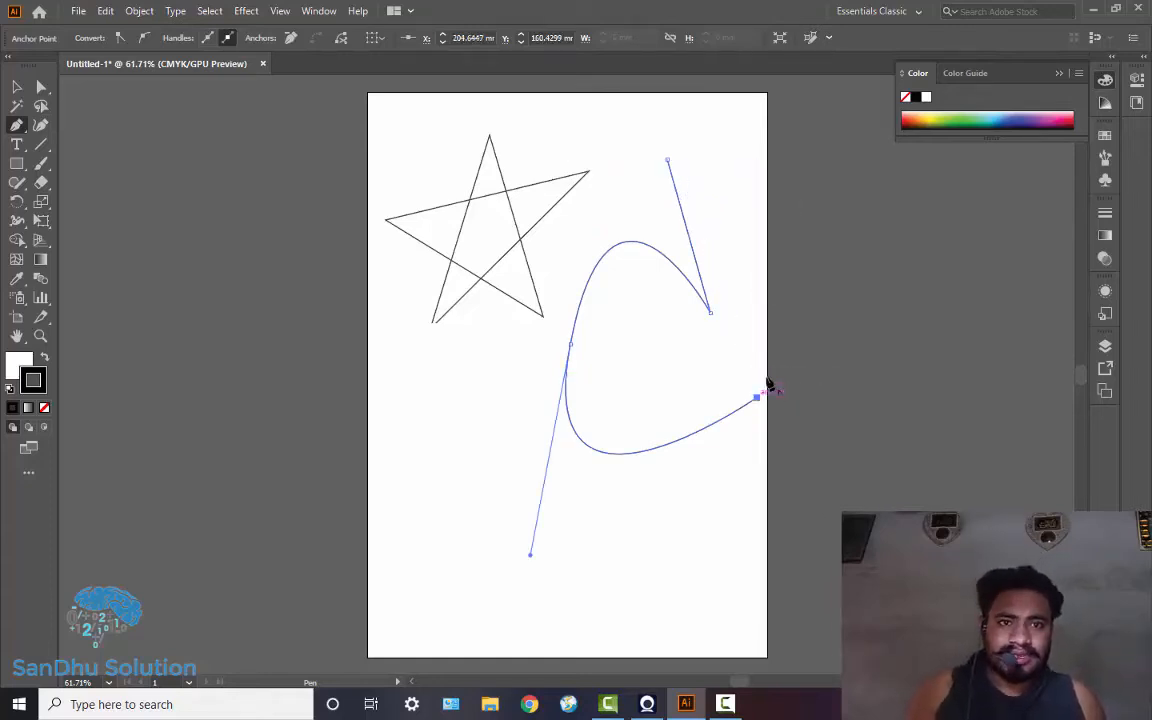
click(753, 165)
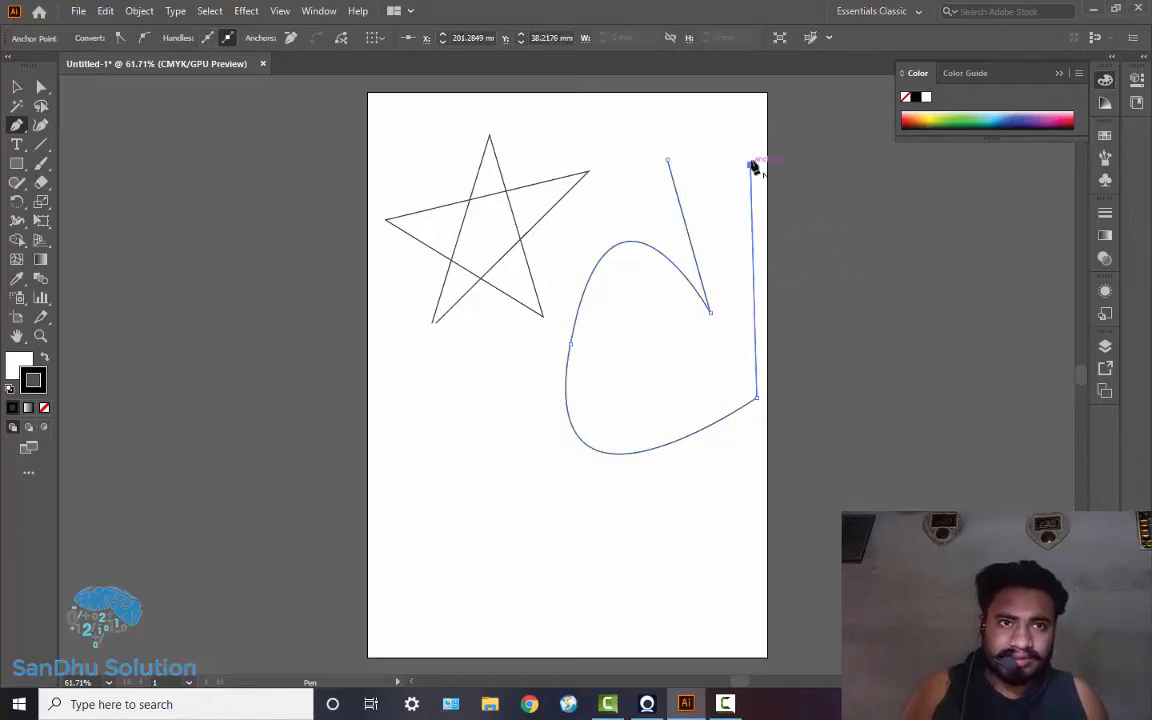
click(668, 160)
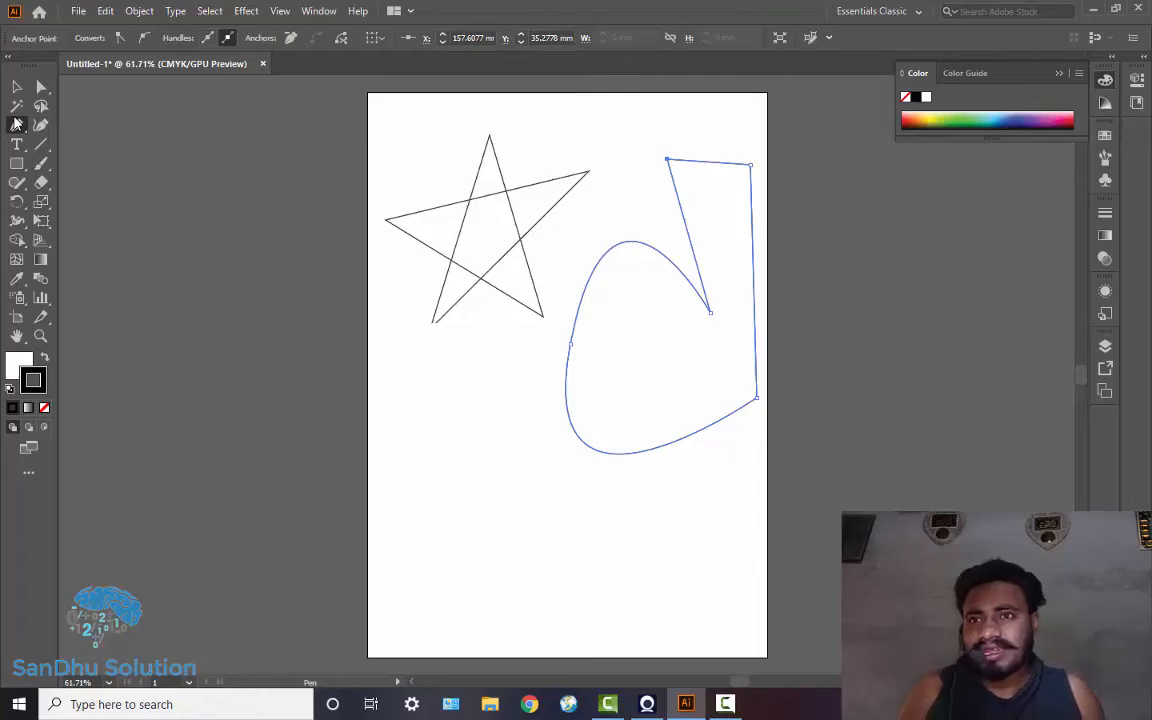
Step: Delete the closed shape's upper-right corner anchor and its inner notch anchor with the Delete Anchor Point tool
click(16, 123)
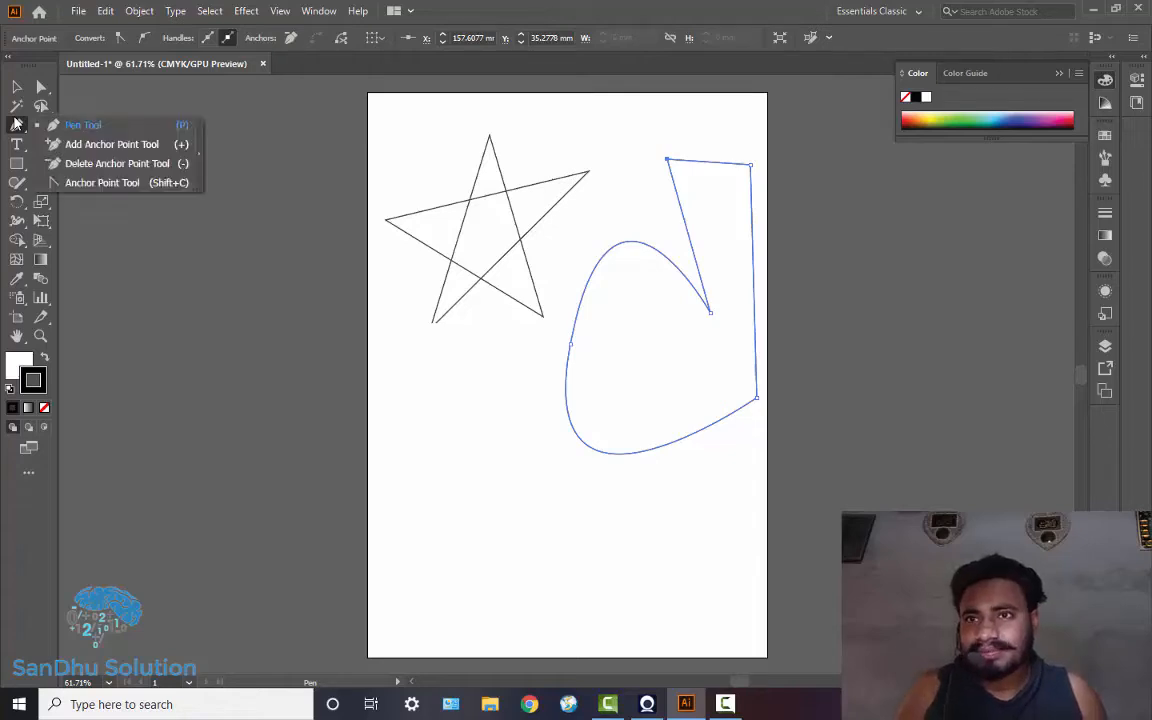
click(127, 165)
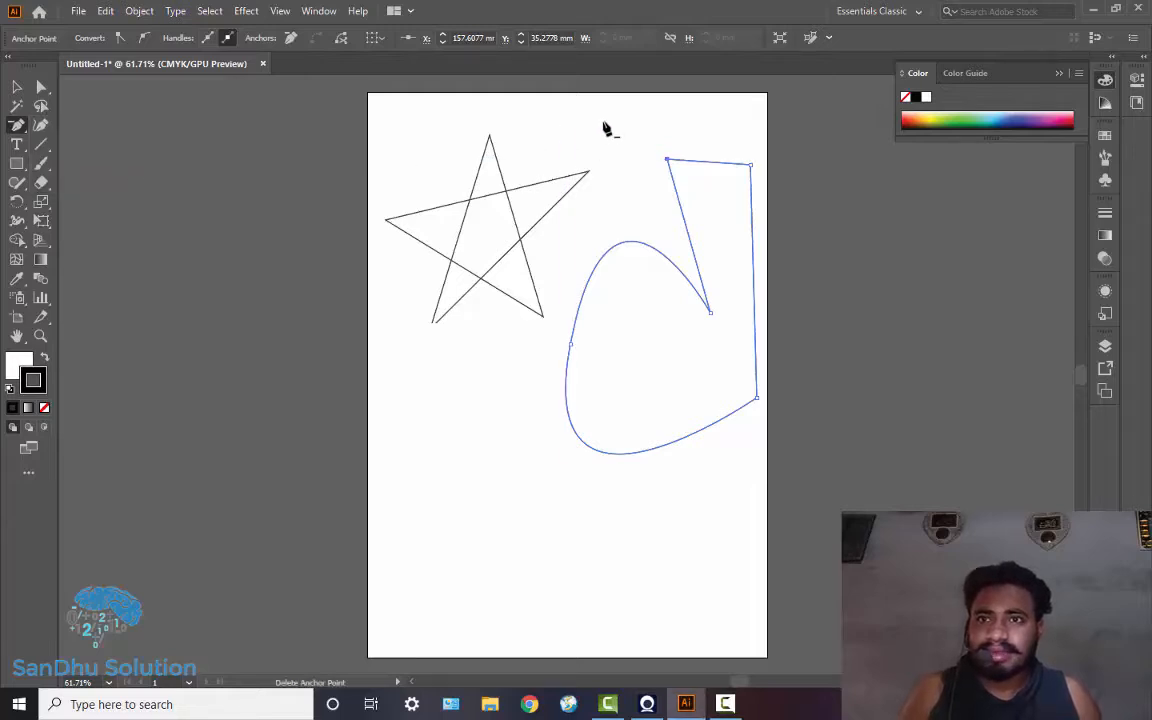
click(752, 167)
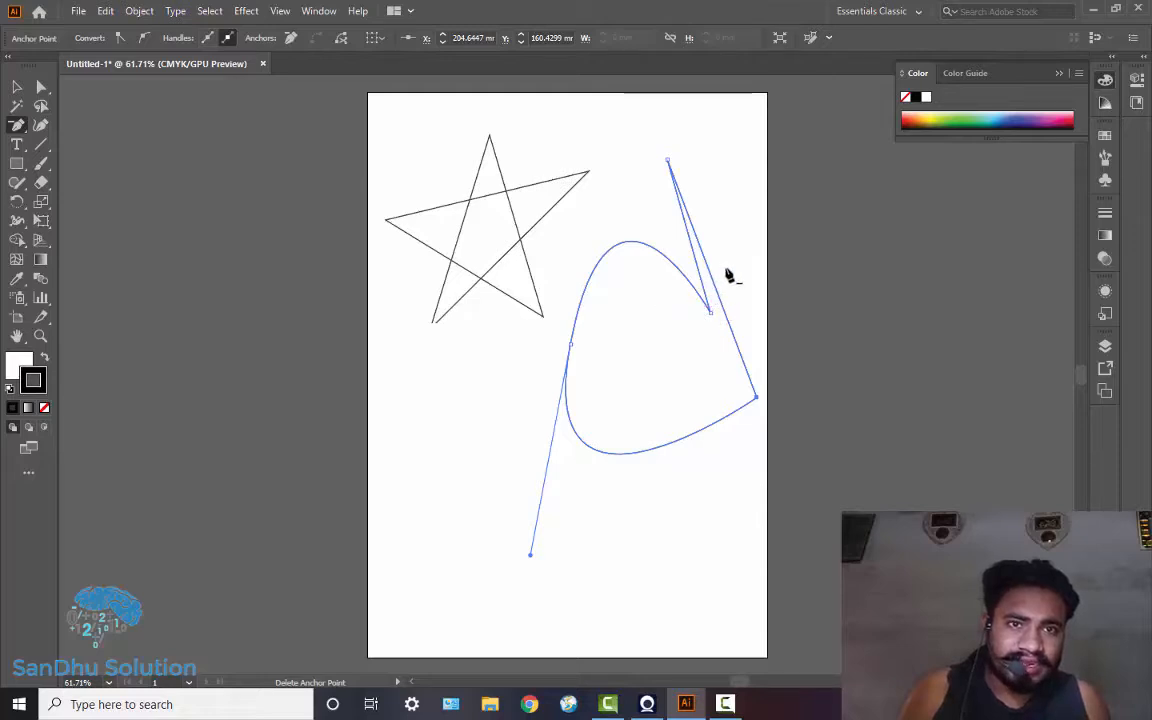
click(713, 318)
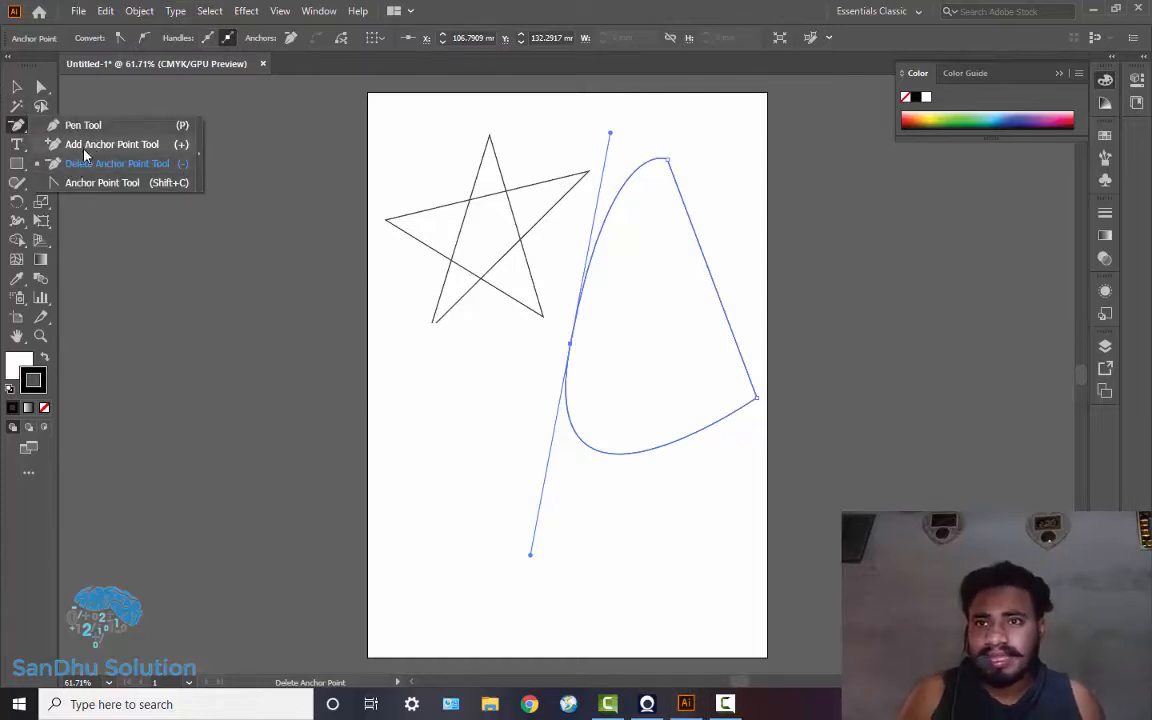
Step: Add two anchor points along the closed shape's slanted straight edge, one near its middle and one closer to the lower corner
click(84, 150)
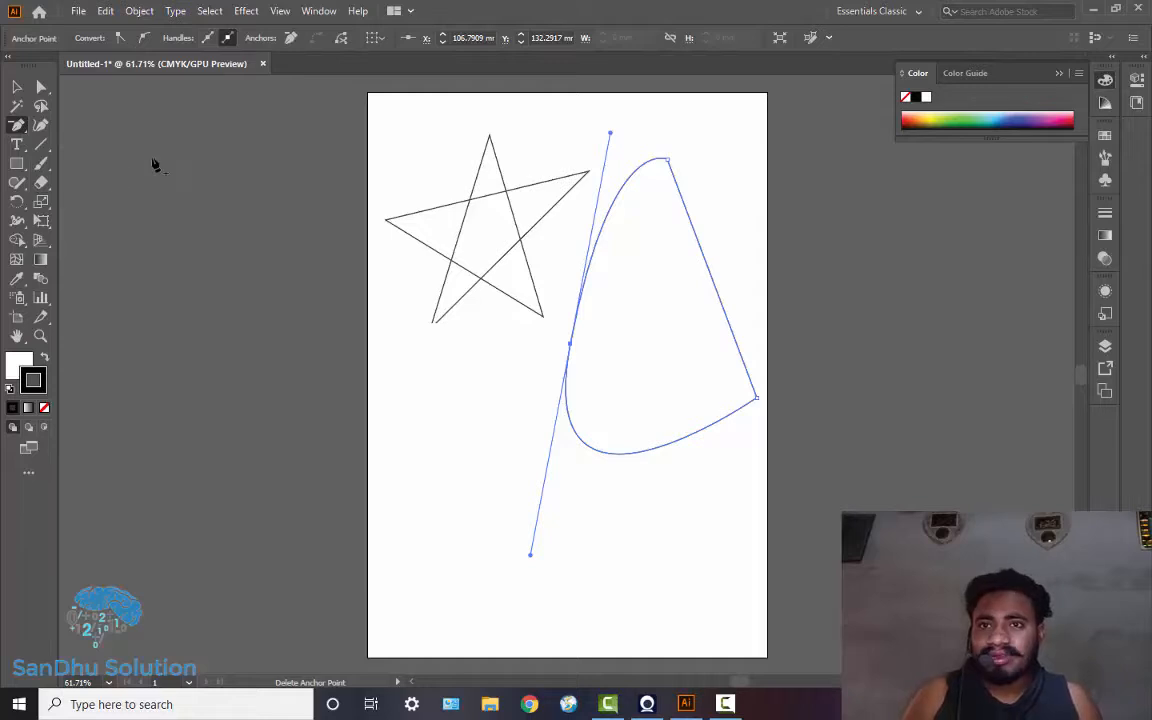
click(706, 262)
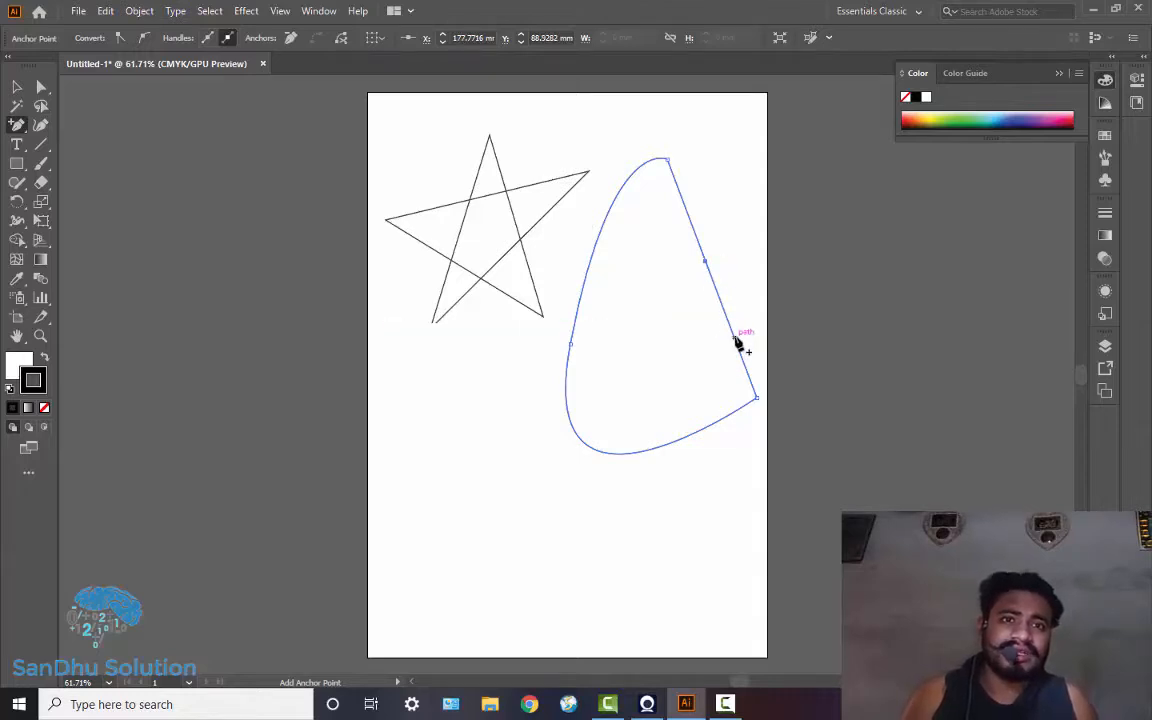
click(734, 338)
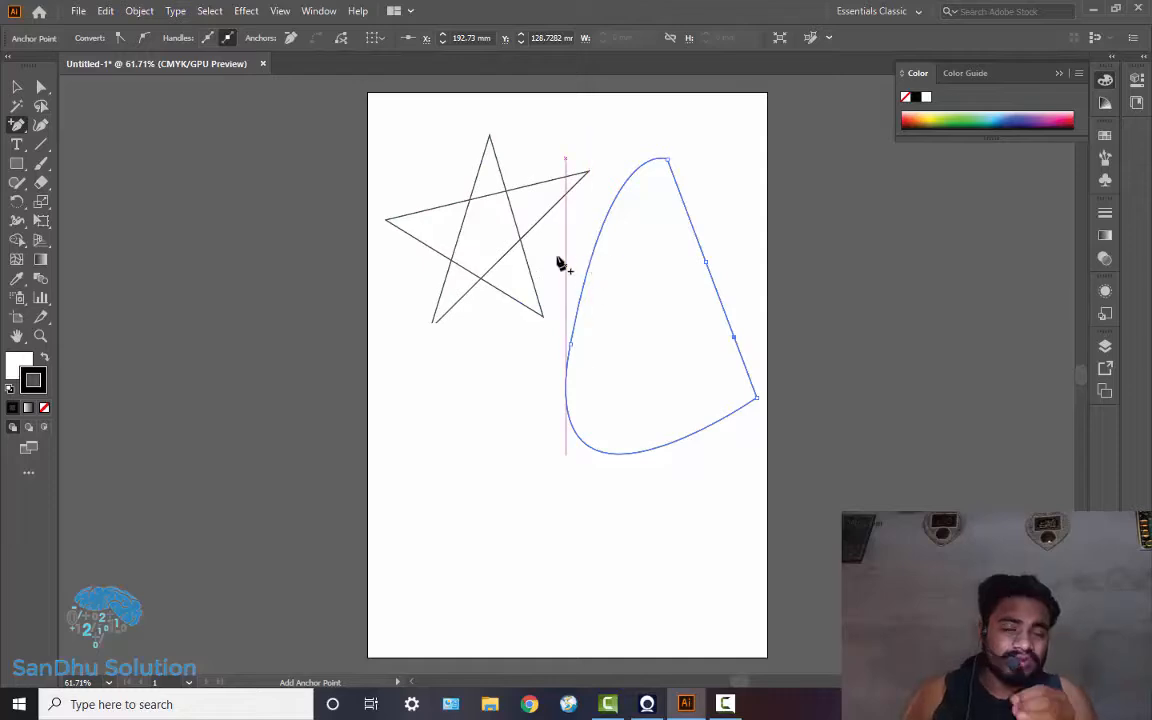
Step: With the Anchor Point tool, pull curve handles out of the lower added anchor and bend the straight segment above the upper added anchor inward
click(27, 124)
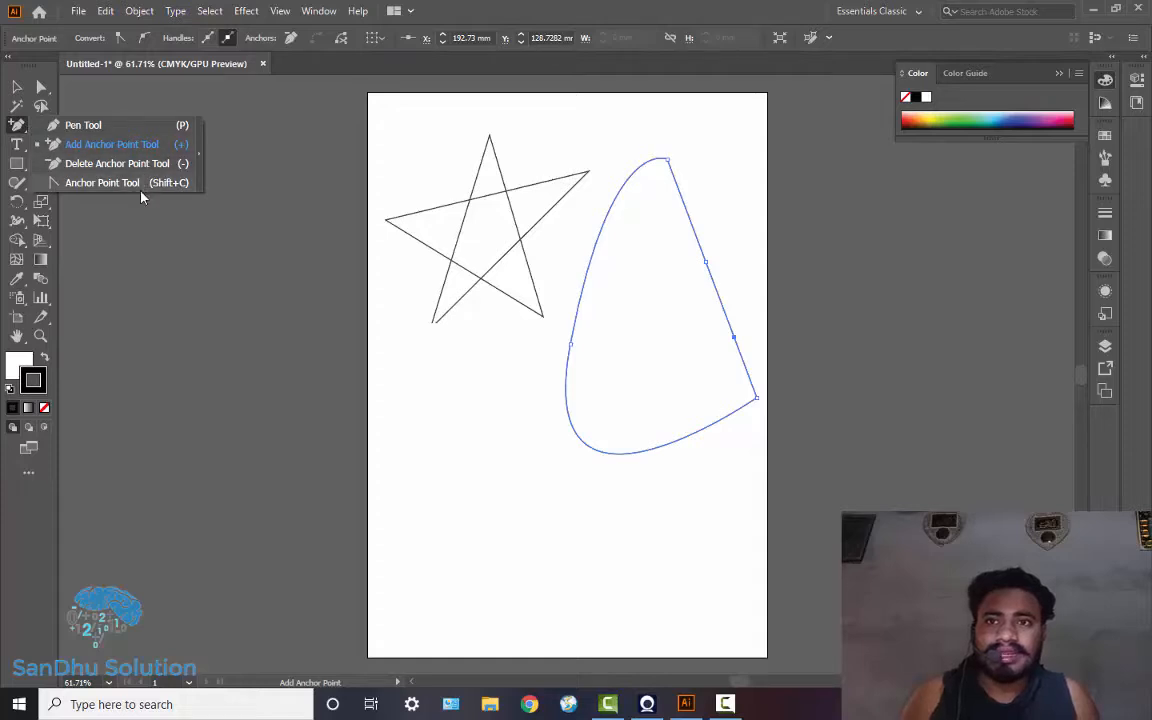
click(110, 182)
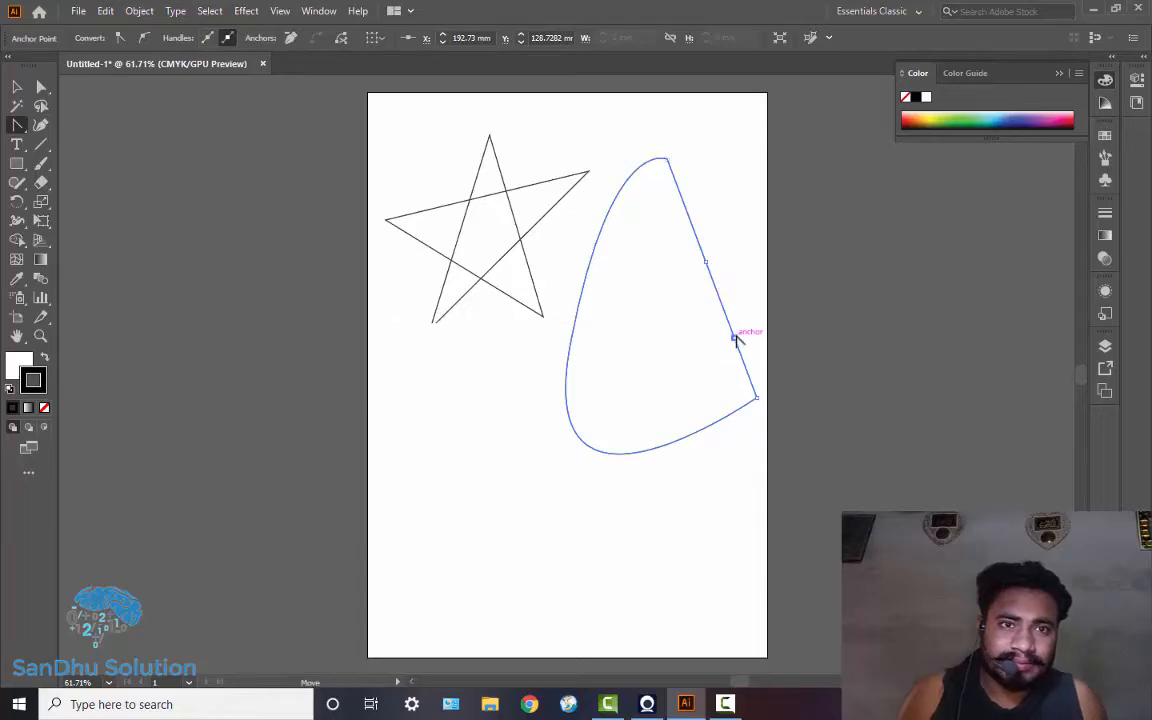
drag(736, 340, 800, 326)
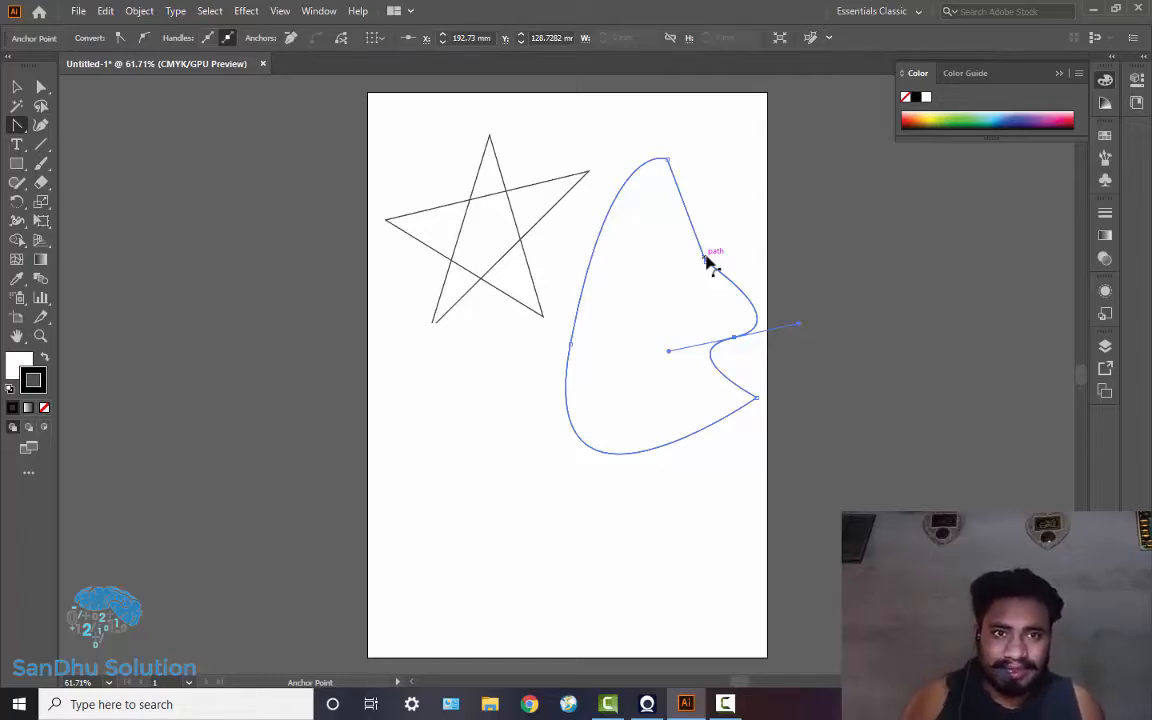
mouse_move(707, 262)
mouse_down()
mouse_move(715, 272)
mouse_move(757, 175)
mouse_move(735, 217)
mouse_move(705, 193)
mouse_move(710, 224)
mouse_move(694, 219)
mouse_move(707, 241)
mouse_move(674, 273)
mouse_move(679, 285)
mouse_move(685, 262)
mouse_up()
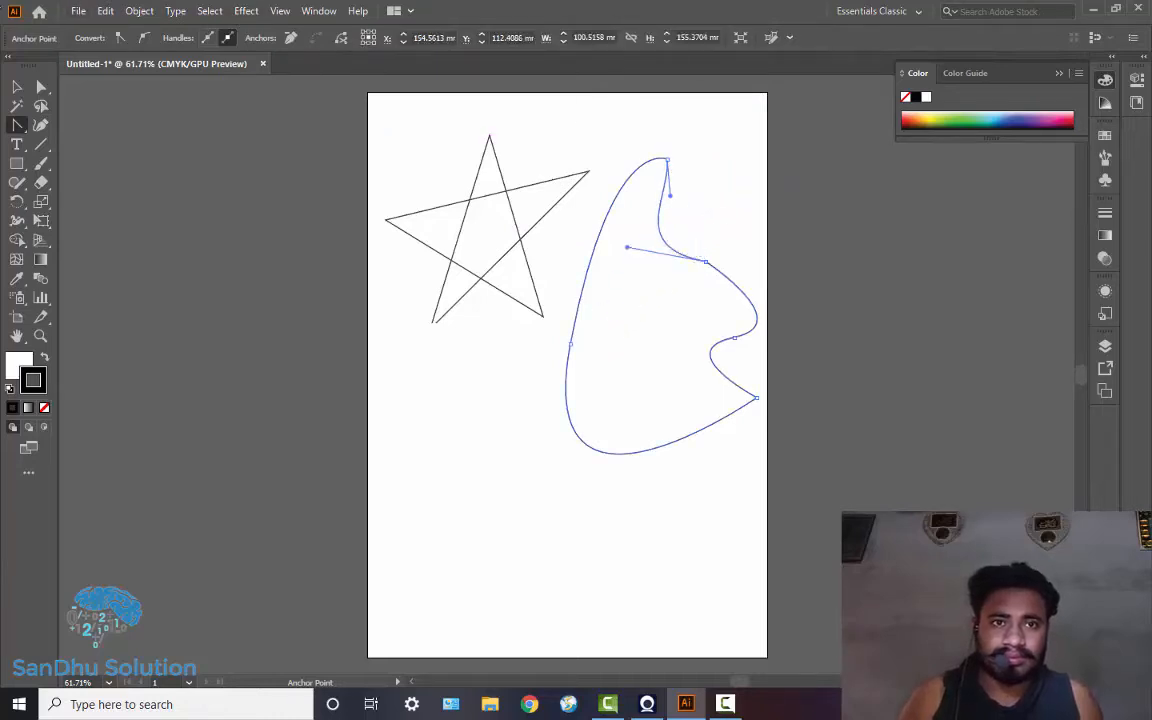
Step: Select the closed shape and fill it with red #DD1010
click(16, 87)
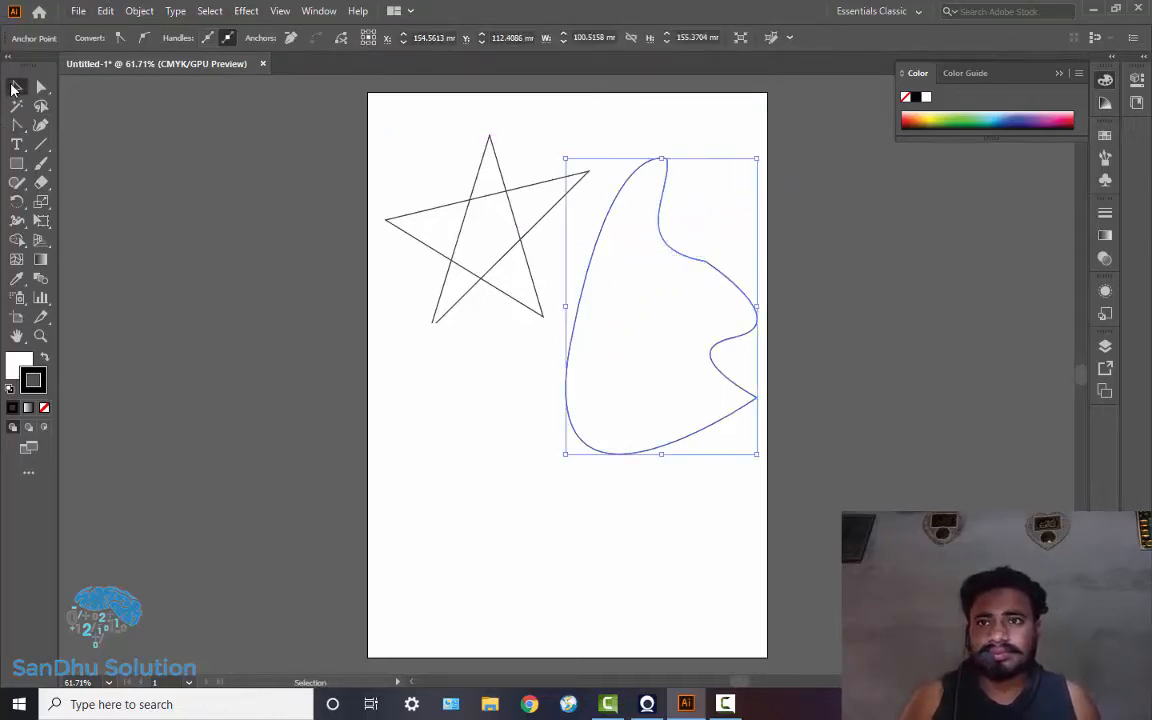
double_click(20, 366)
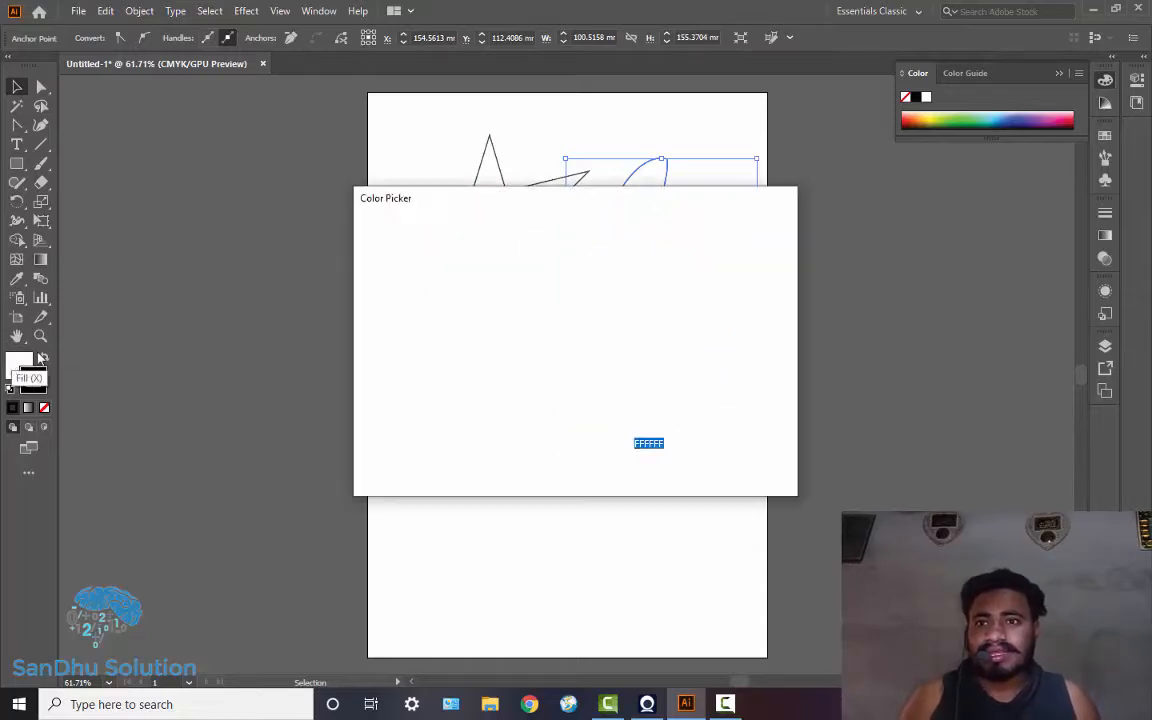
click(555, 271)
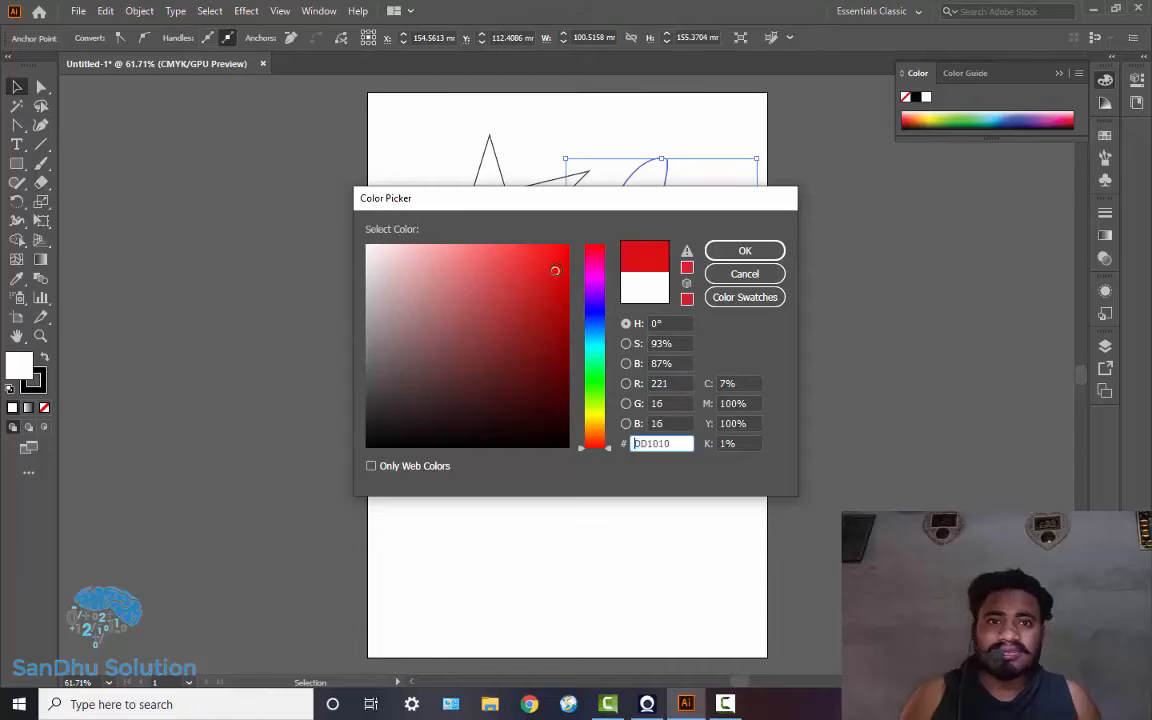
click(757, 250)
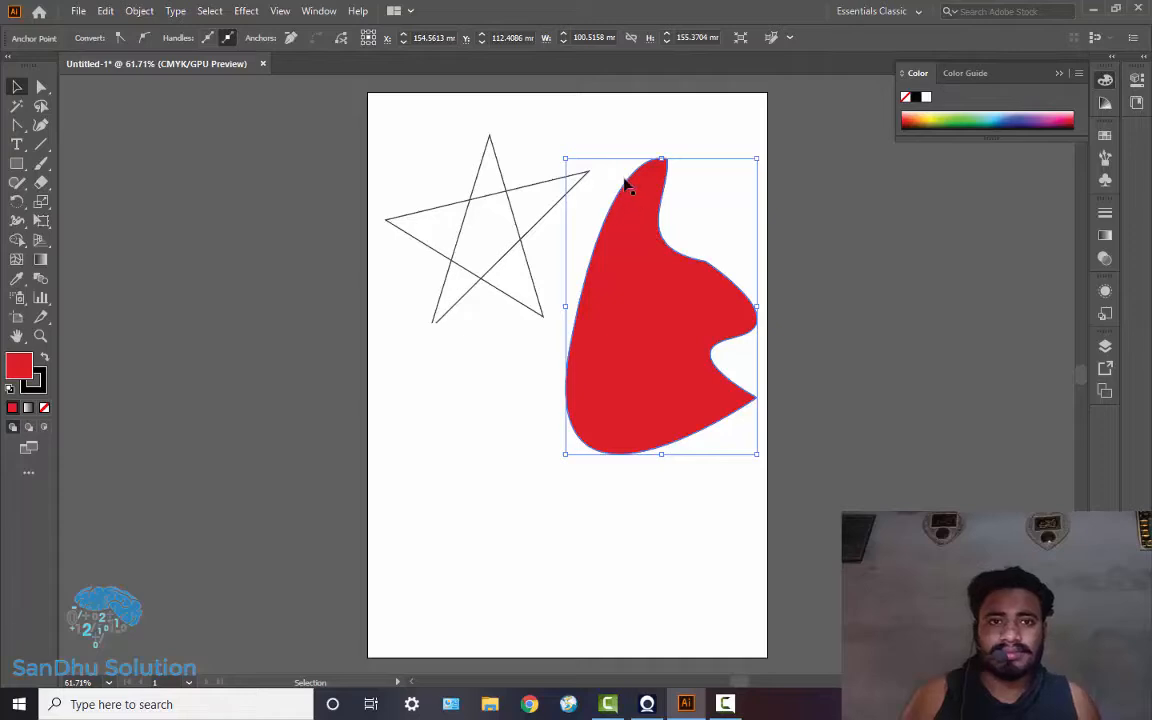
Step: Select all the artwork and delete both the star and the red shape from the artboard
key(Delete)
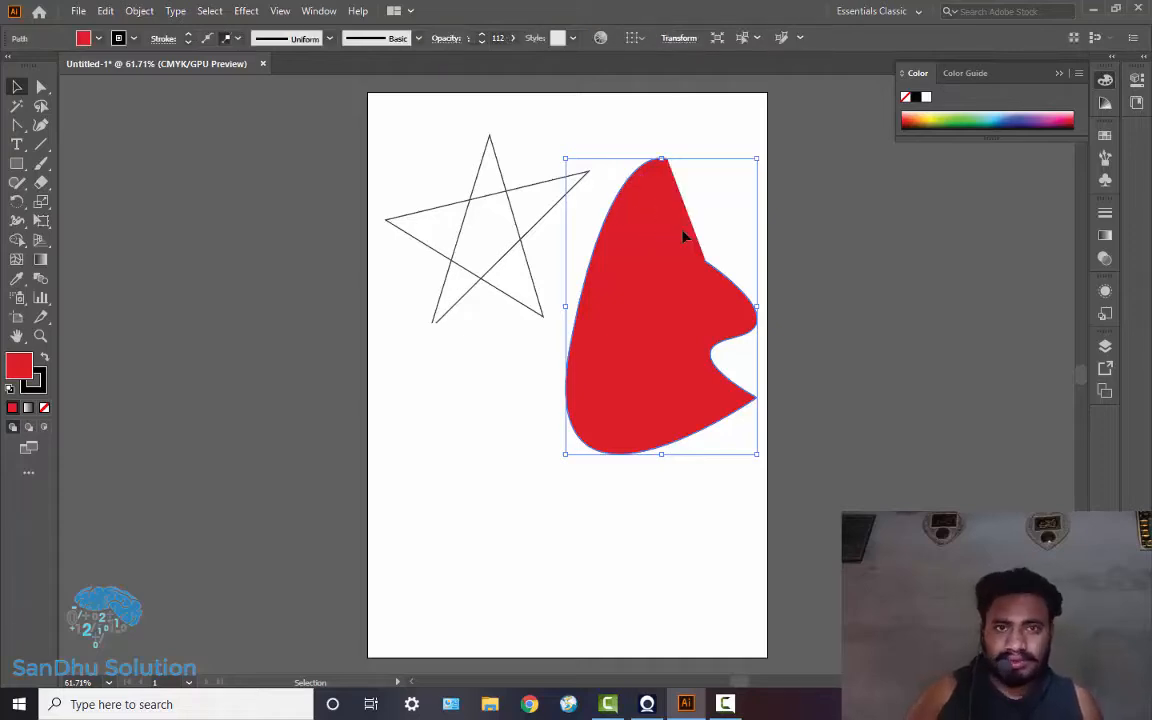
key(a)
key(ctrl+a)
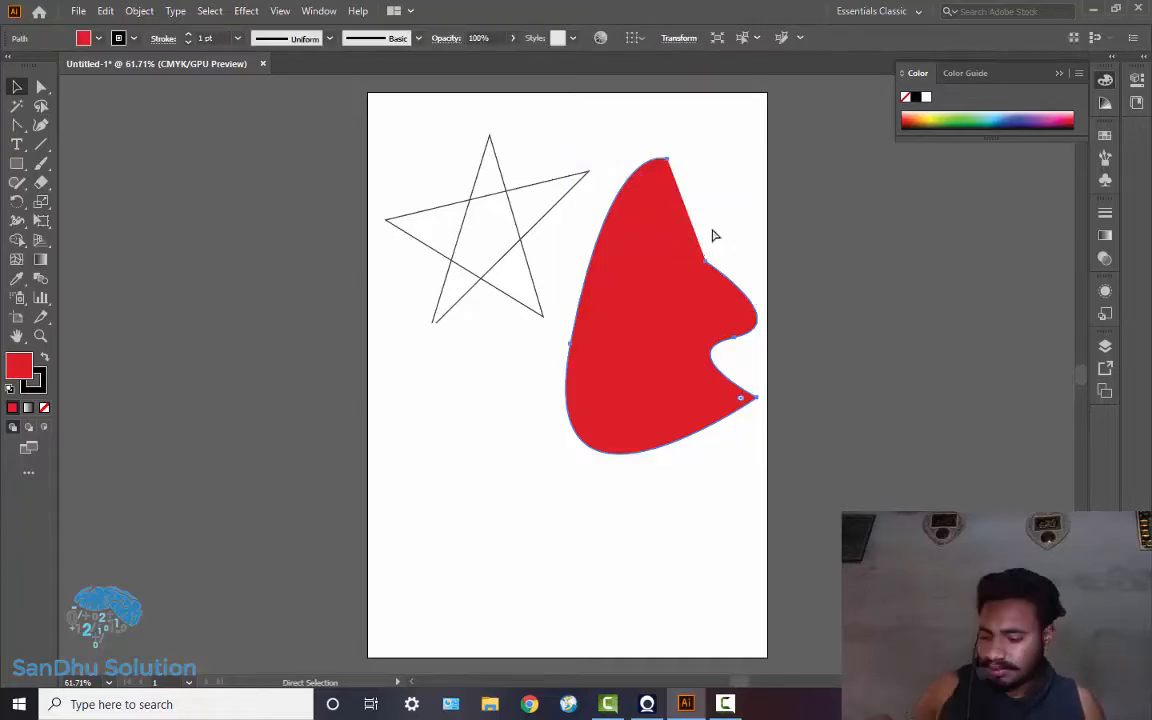
key(v)
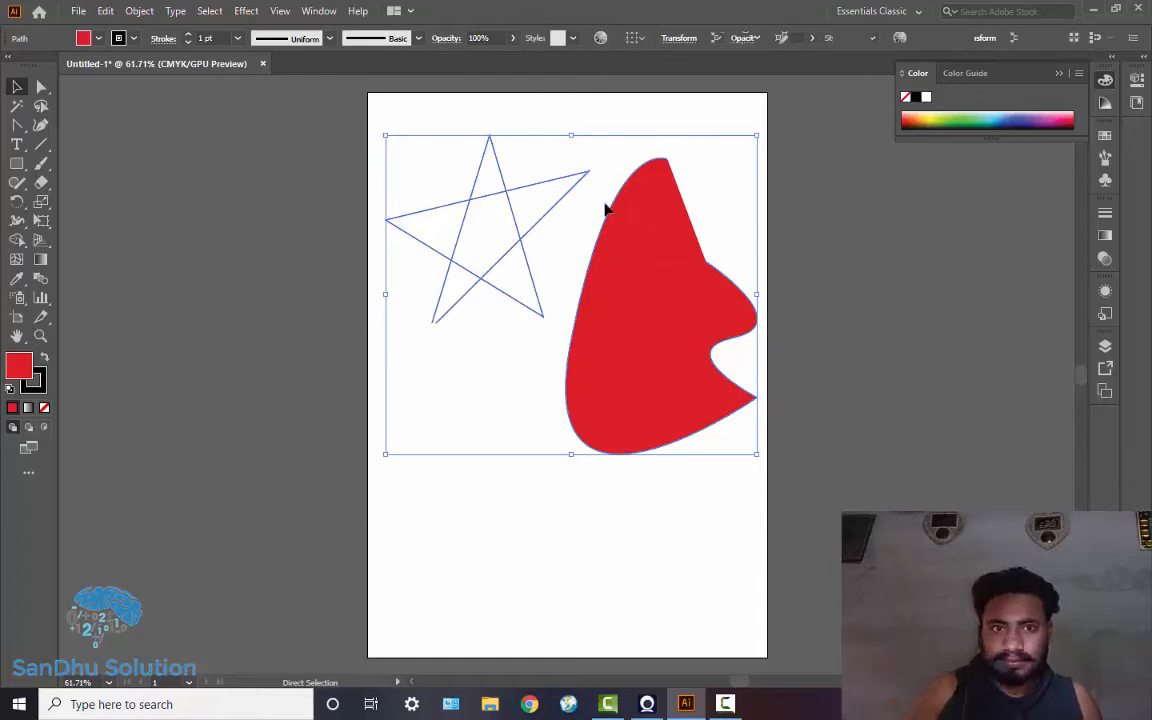
key(Delete)
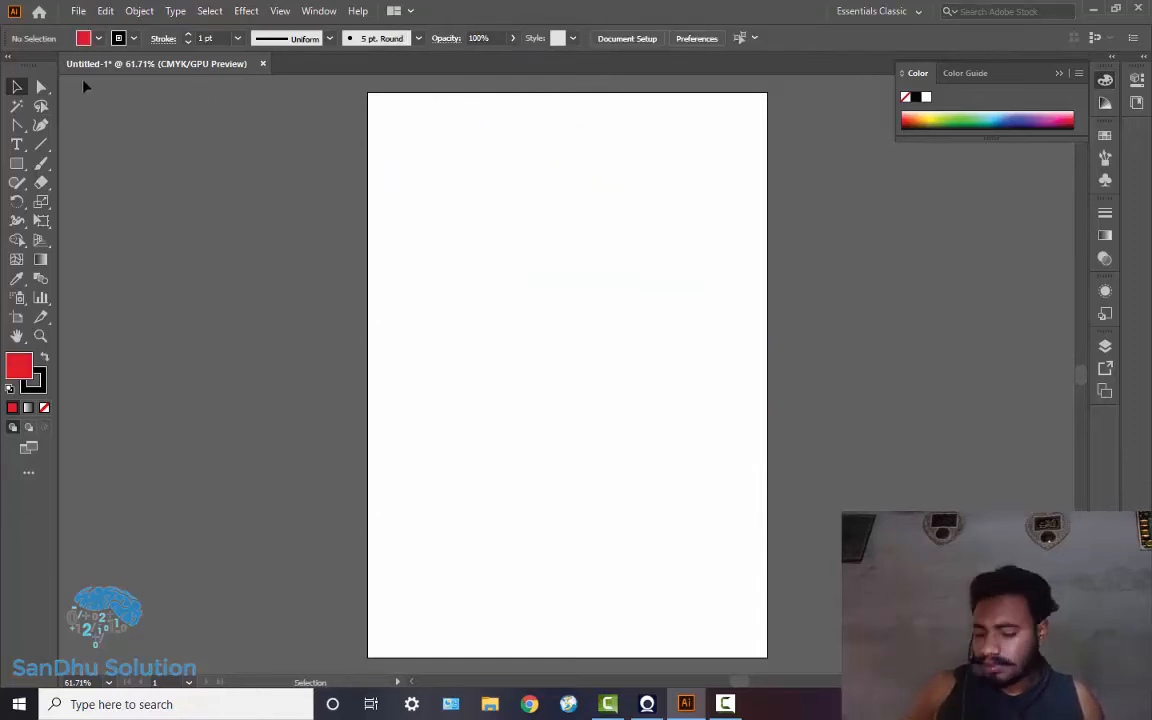
Step: Draw a closed red shape with the Pen tool, curving both sides through pulled-out handles and closing it at the upper anchor
click(9, 129)
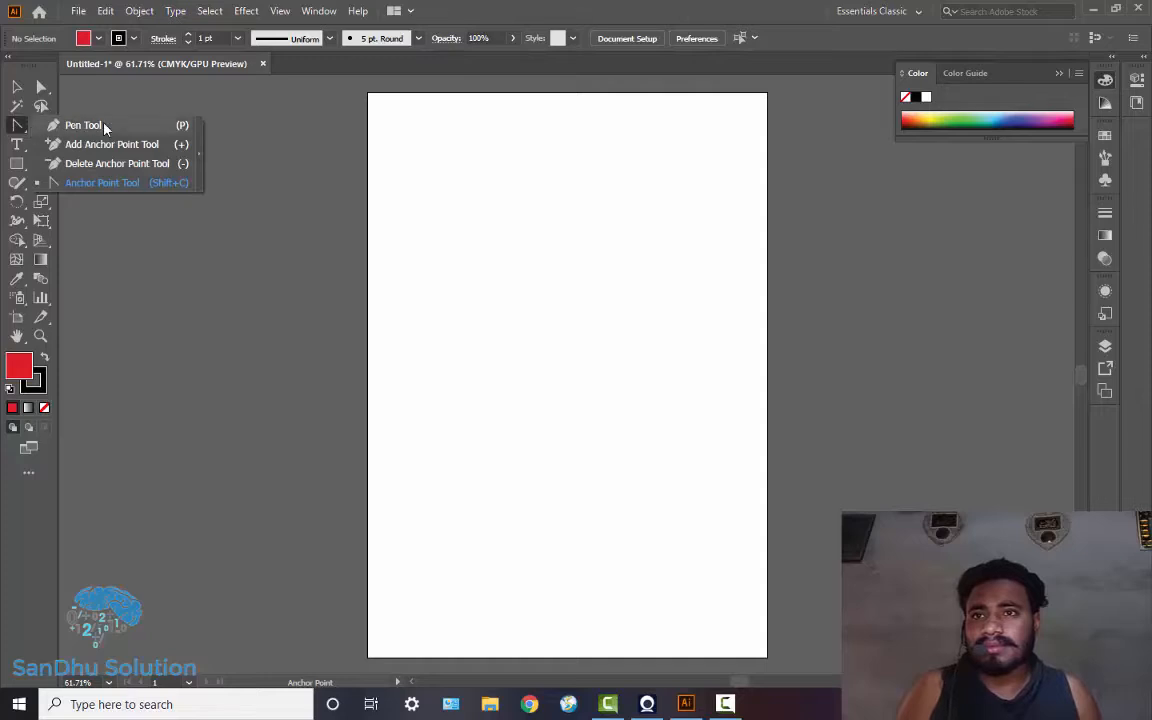
click(114, 130)
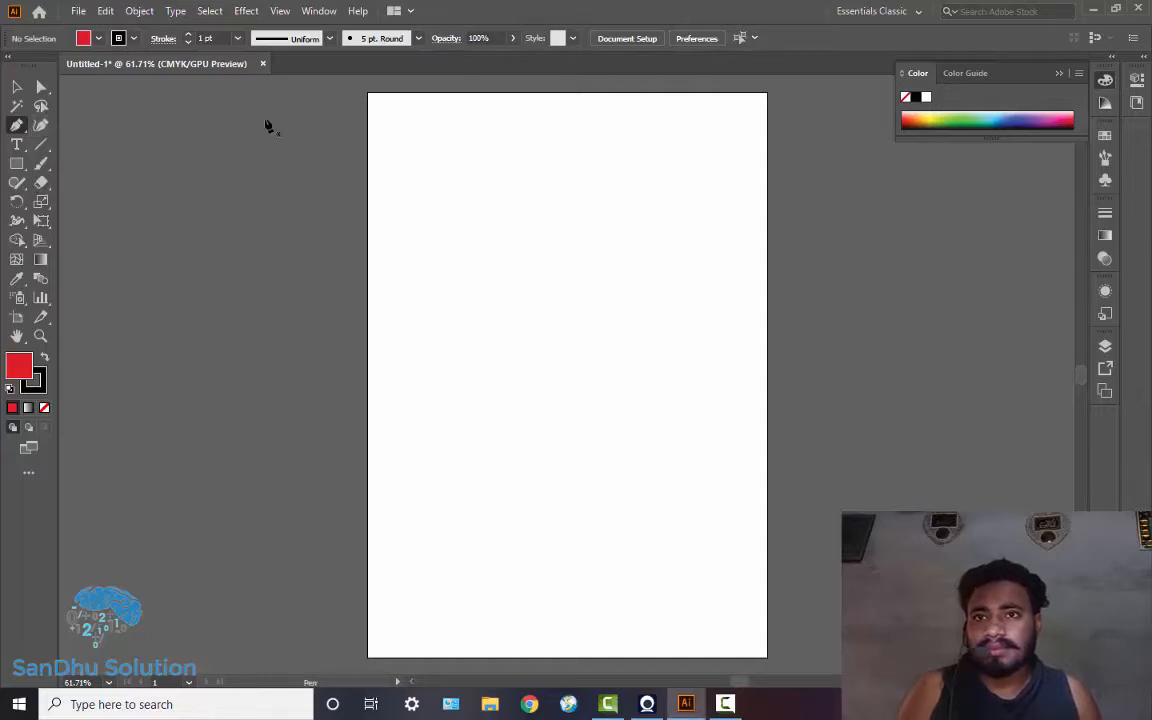
click(522, 156)
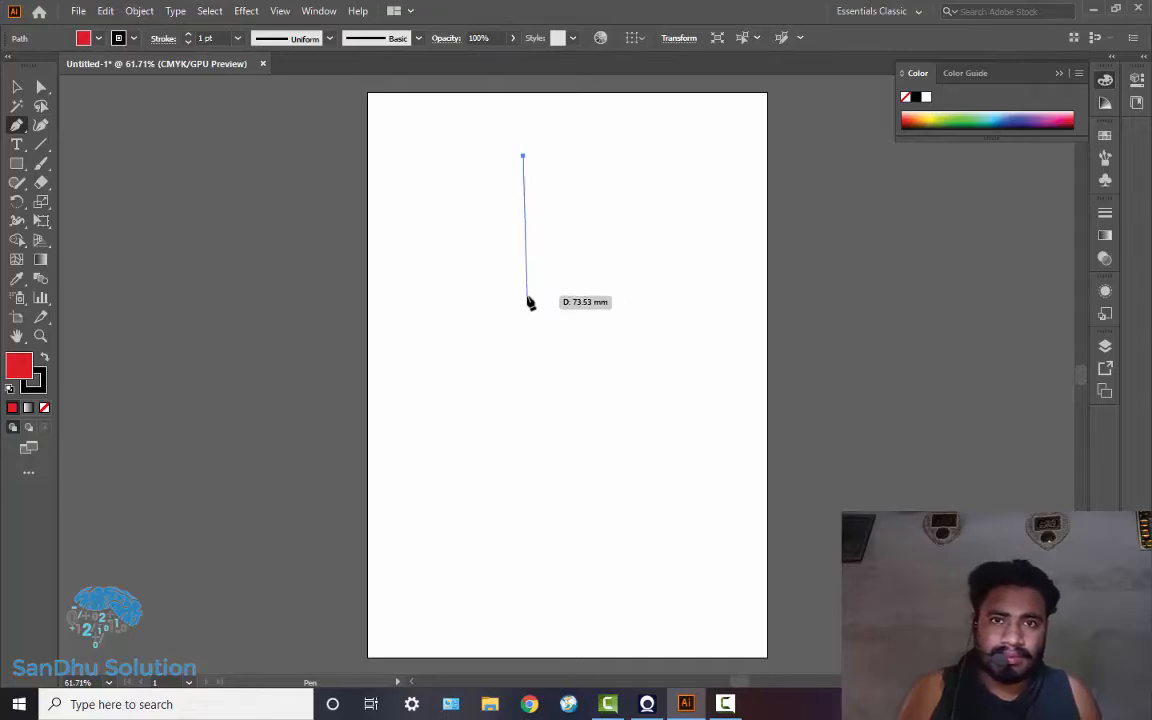
drag(528, 297, 691, 505)
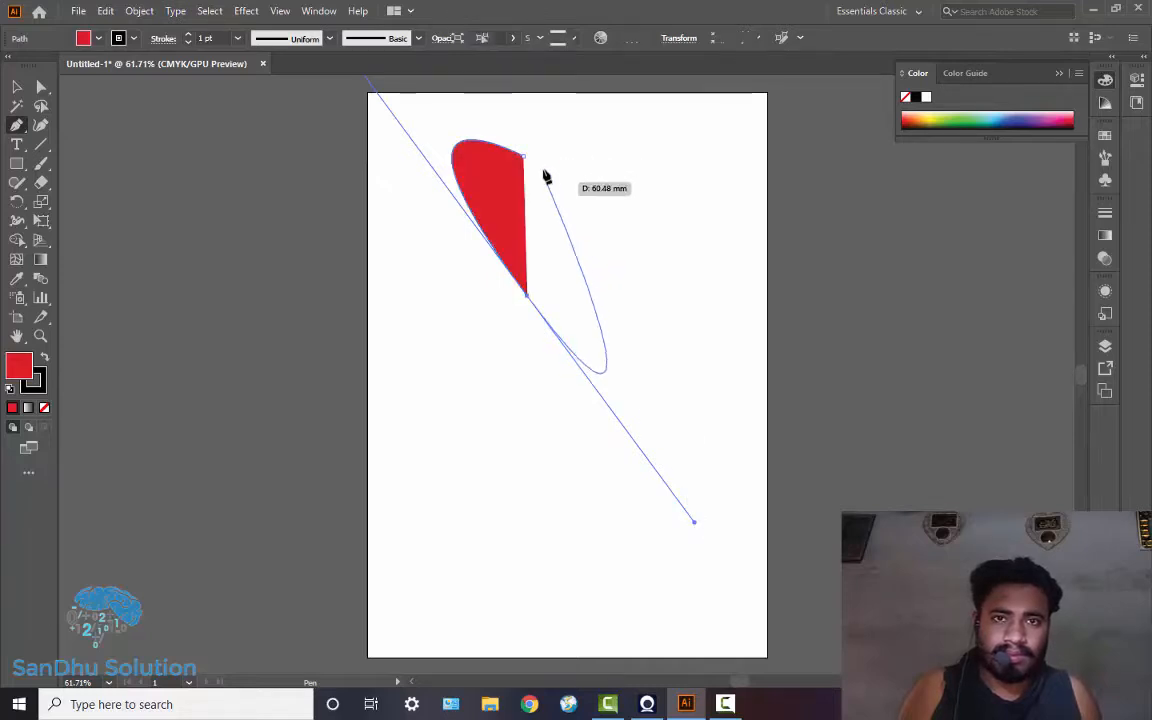
drag(530, 176, 527, 160)
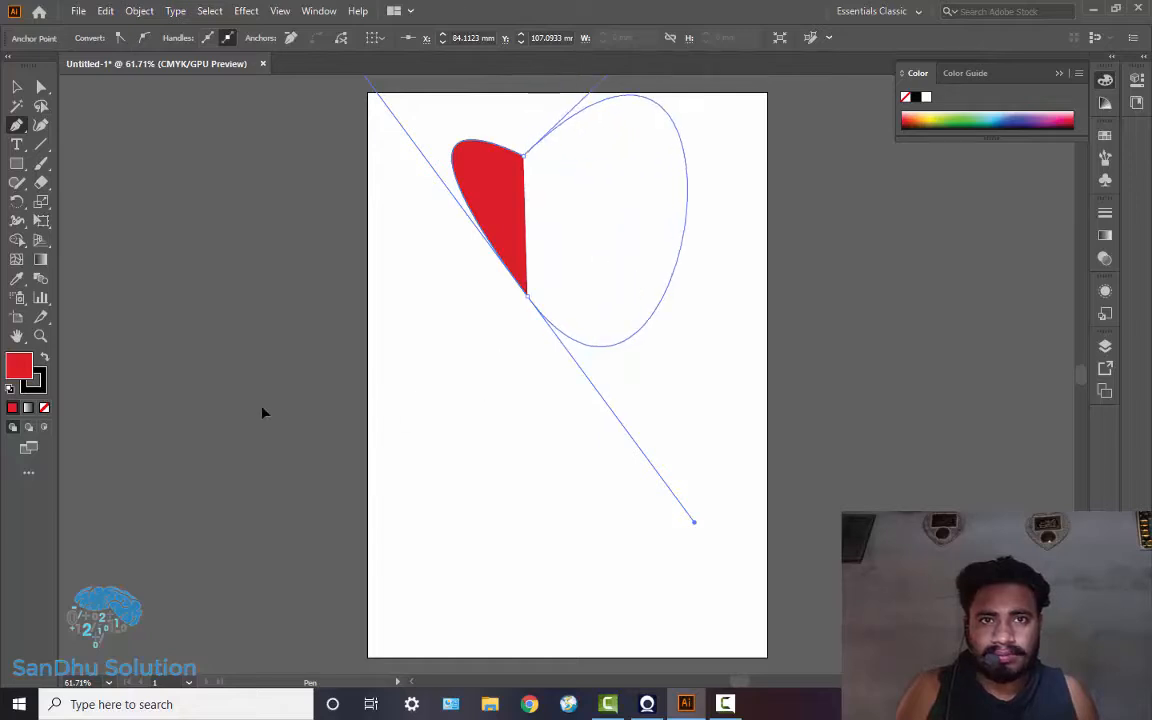
drag(262, 407, 418, 232)
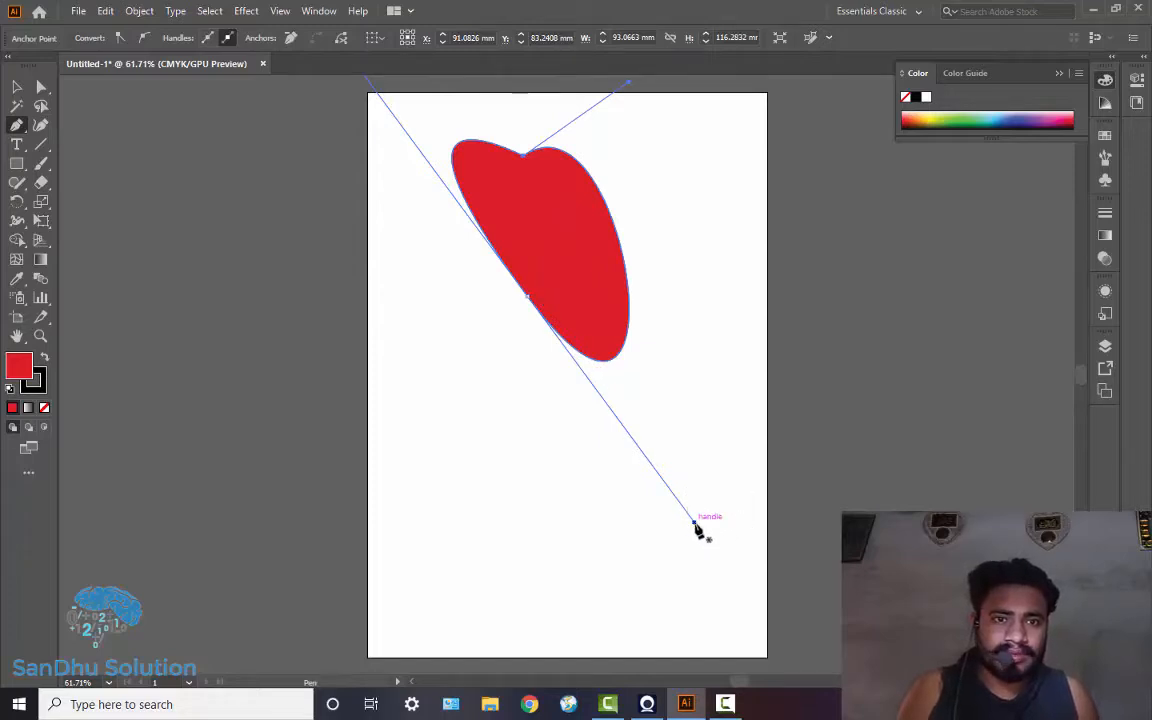
drag(695, 522, 691, 417)
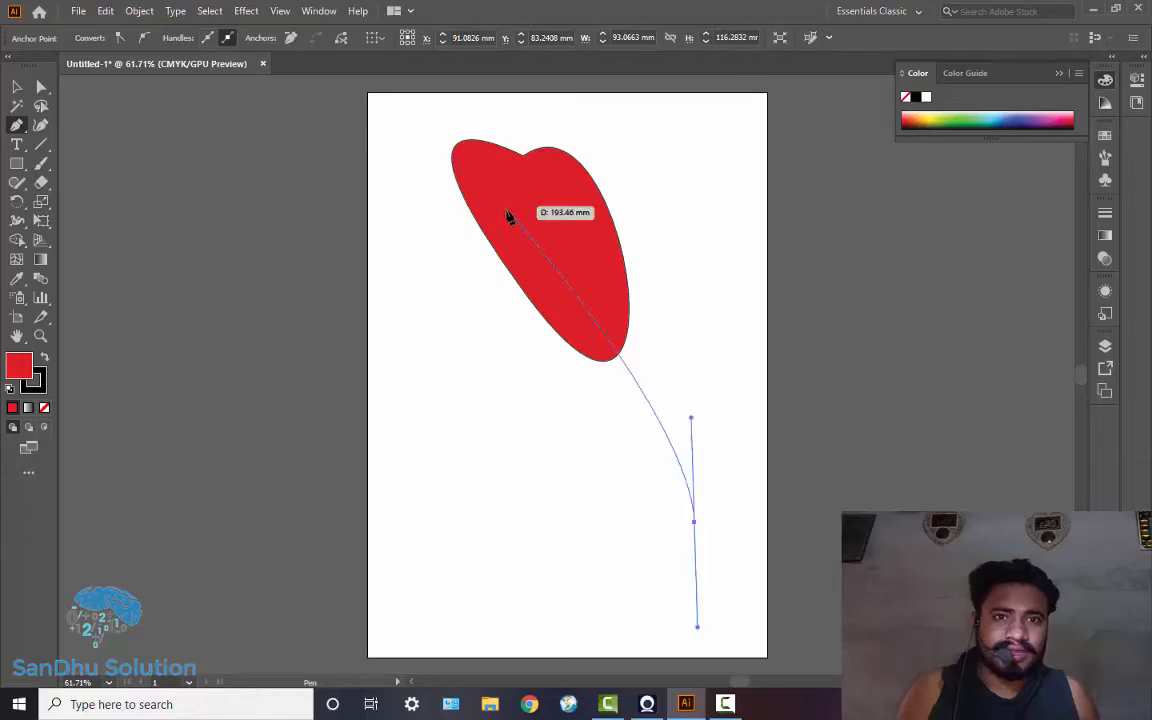
key(ctrl+shift+a)
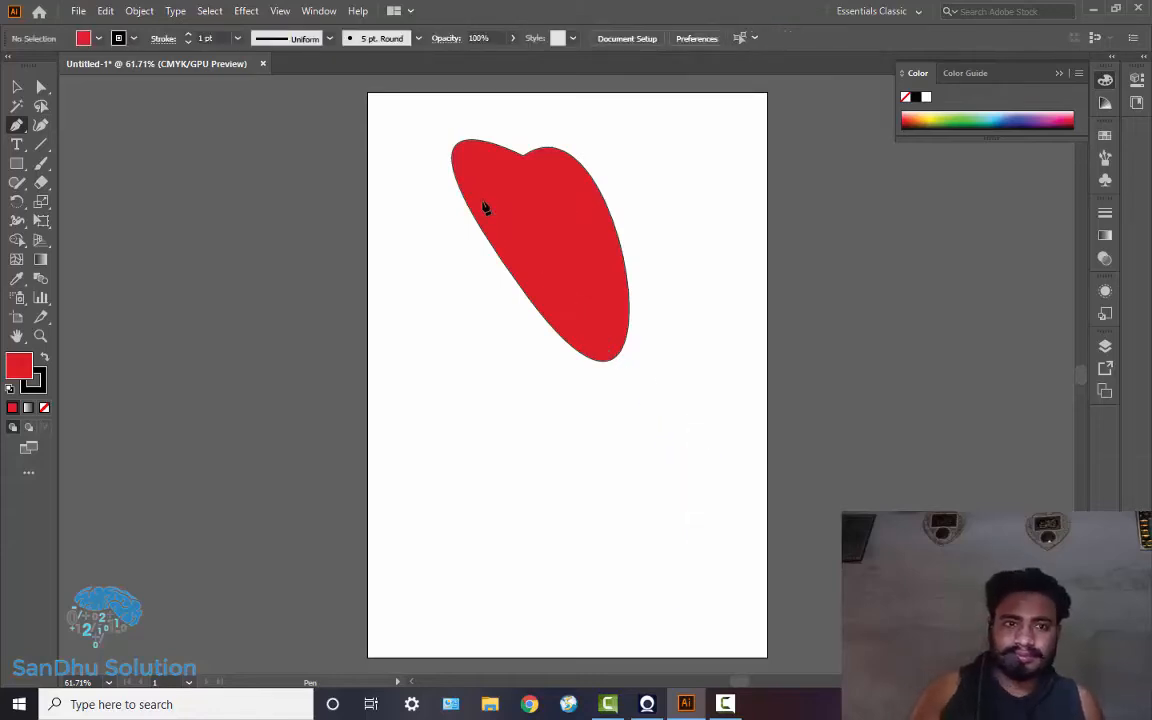
Step: With the Direct Selection tool, select the red shape and move it slightly up and to the right on the artboard
click(41, 88)
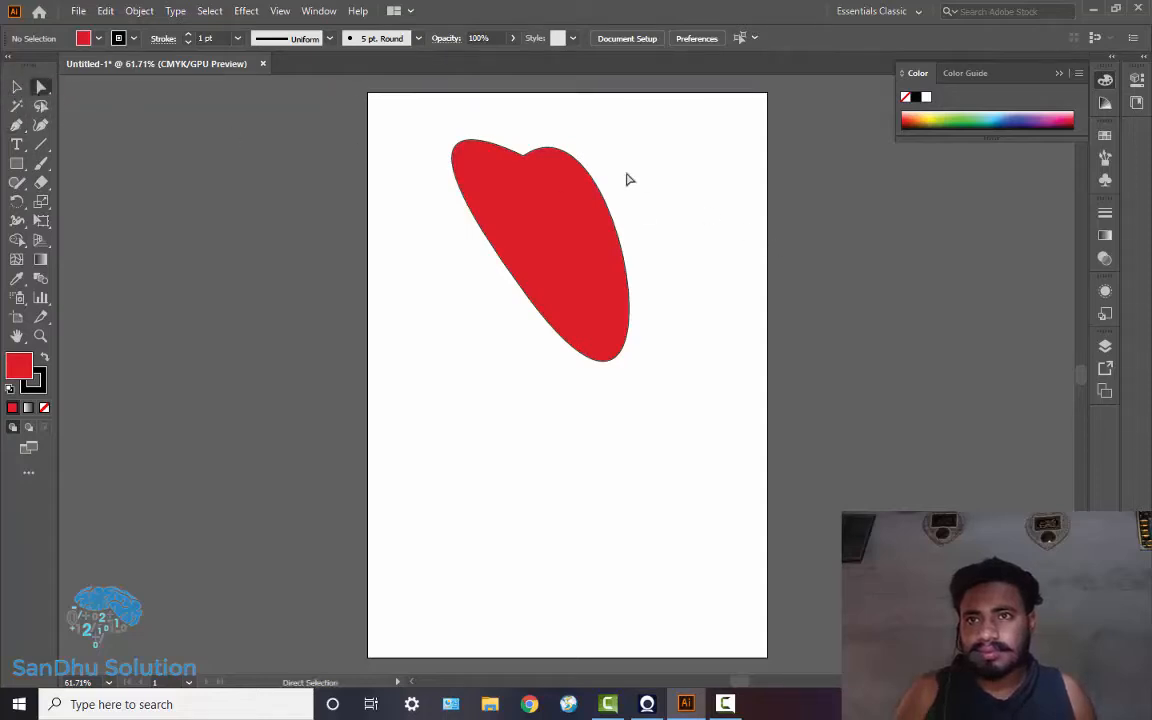
click(560, 175)
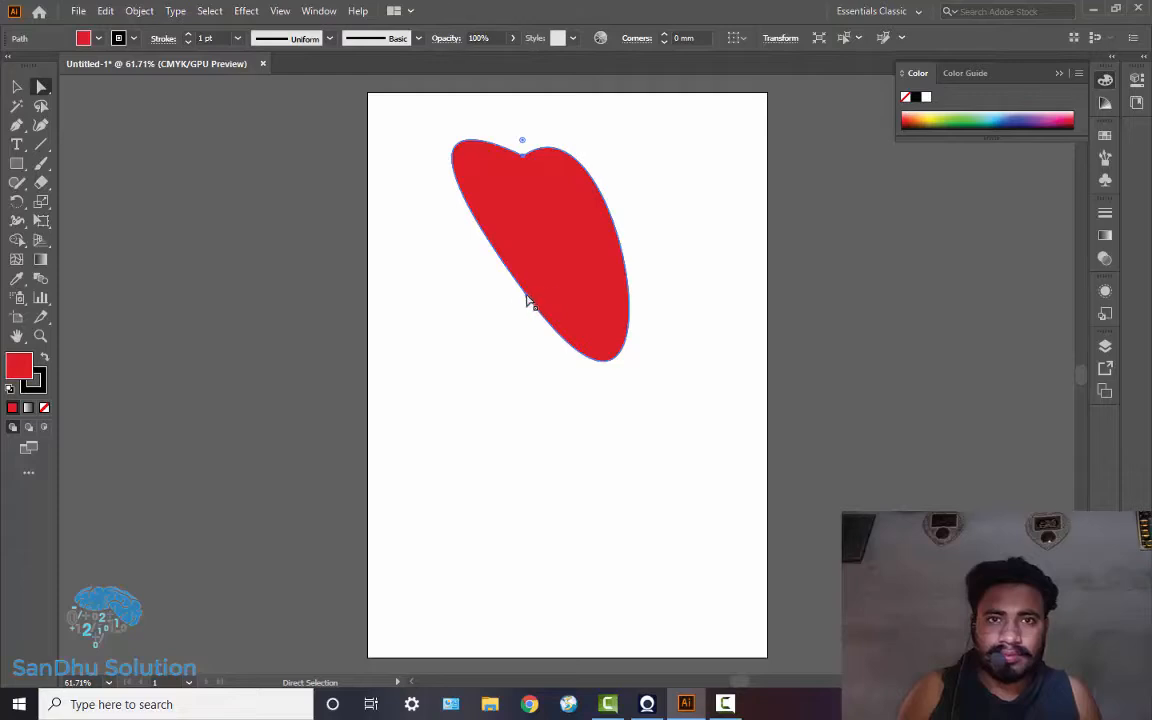
click(527, 298)
drag(507, 316, 540, 279)
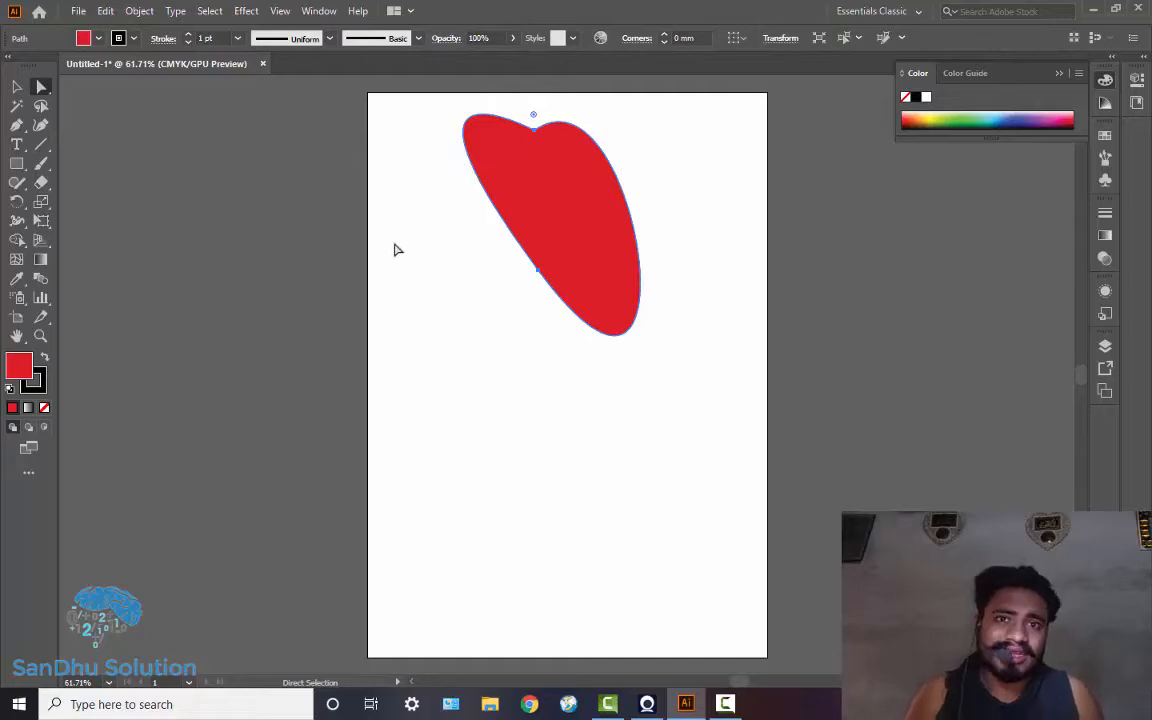
Step: Undo back through the red shape, the artwork deletion and the earlier drawings until the artboard is empty and the fill is white
key(ctrl+z)
key(ctrl+z)
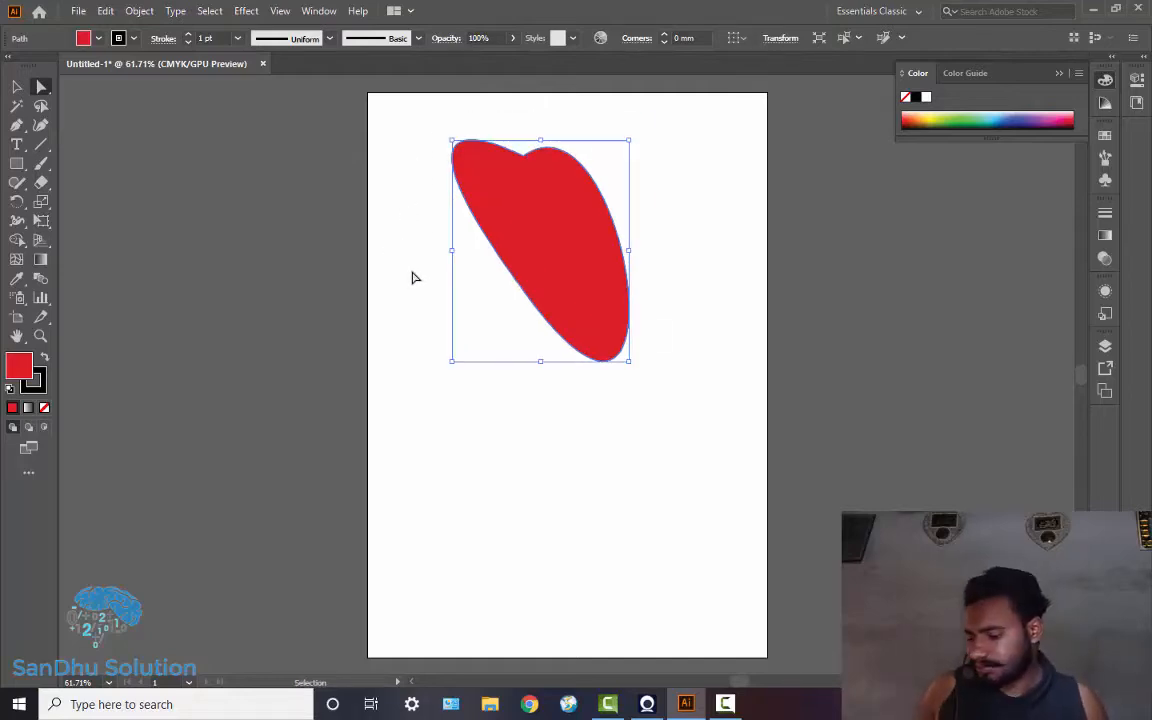
key(ctrl+z)
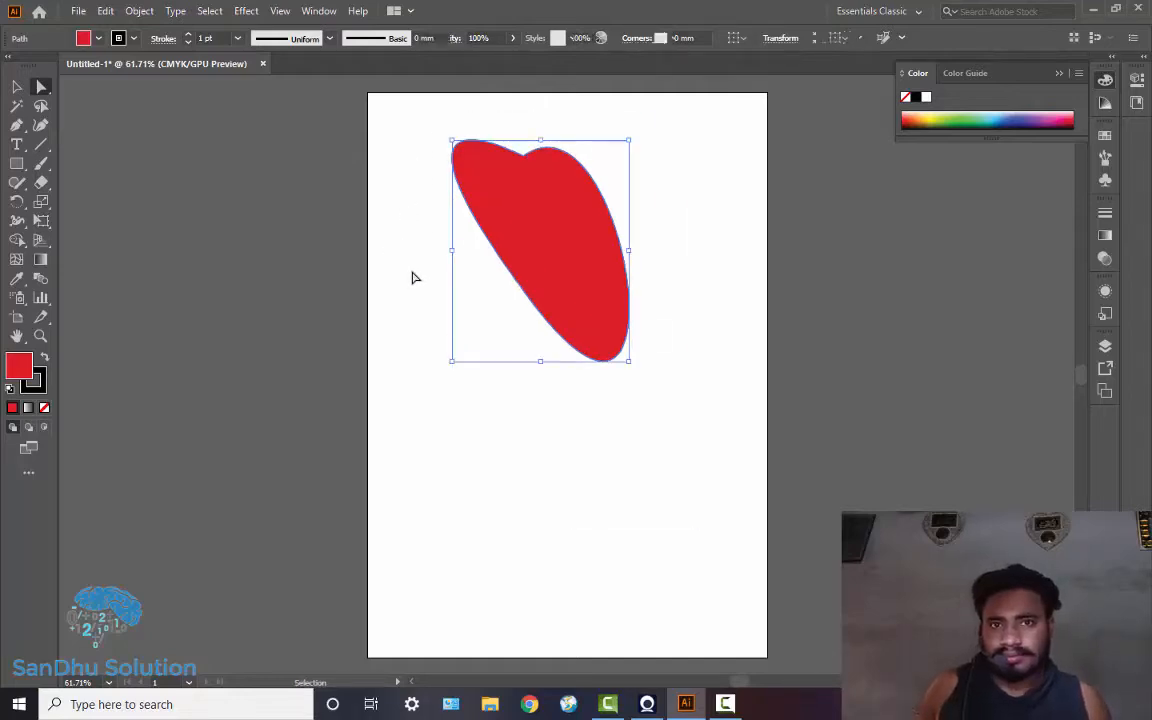
key(ctrl+z)
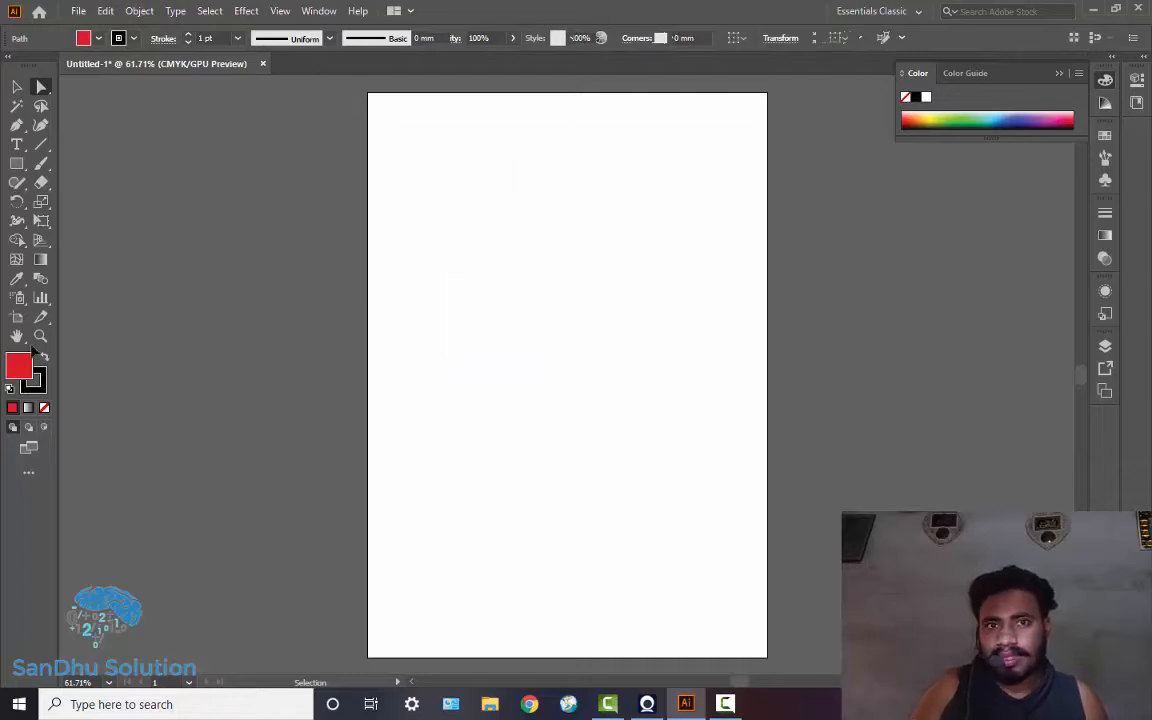
key(ctrl+z)
key(ctrl+z)
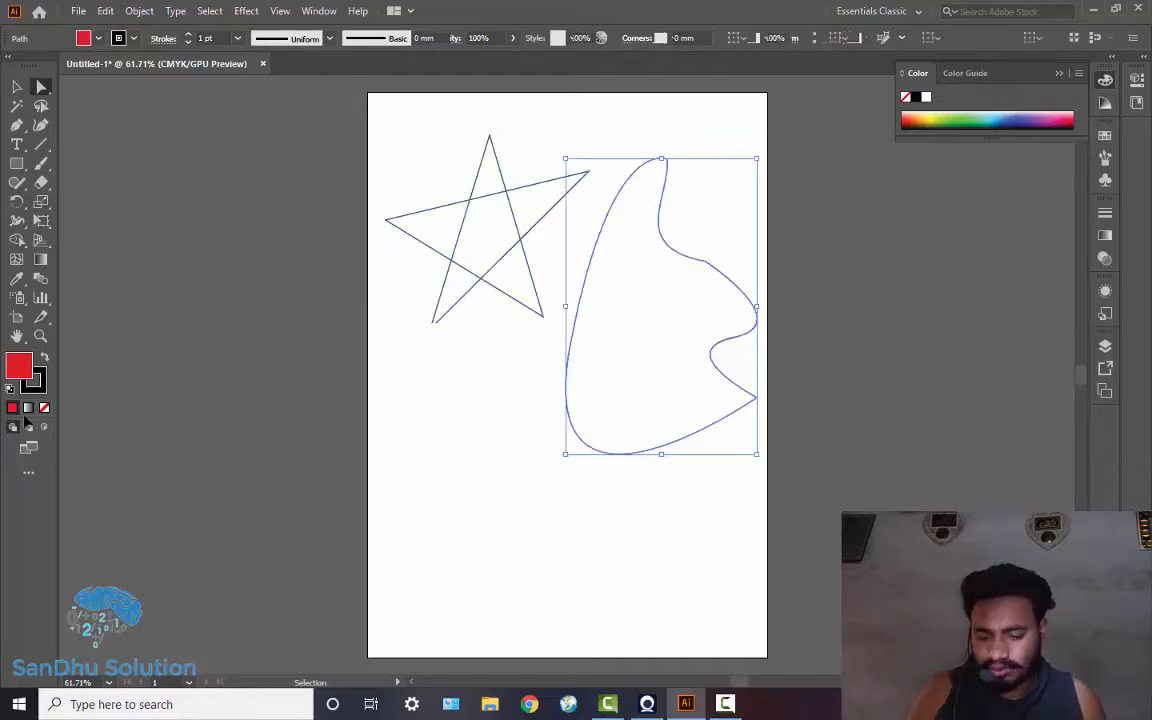
key(ctrl+z)
key(ctrl+z)
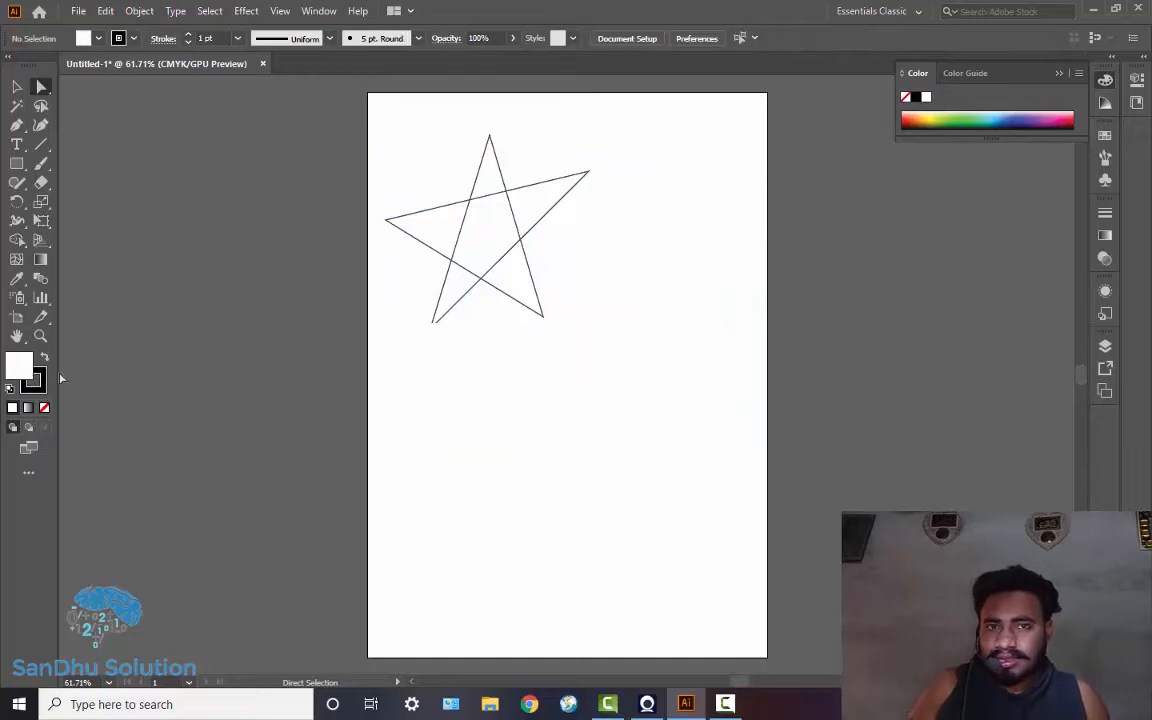
key(ctrl+z)
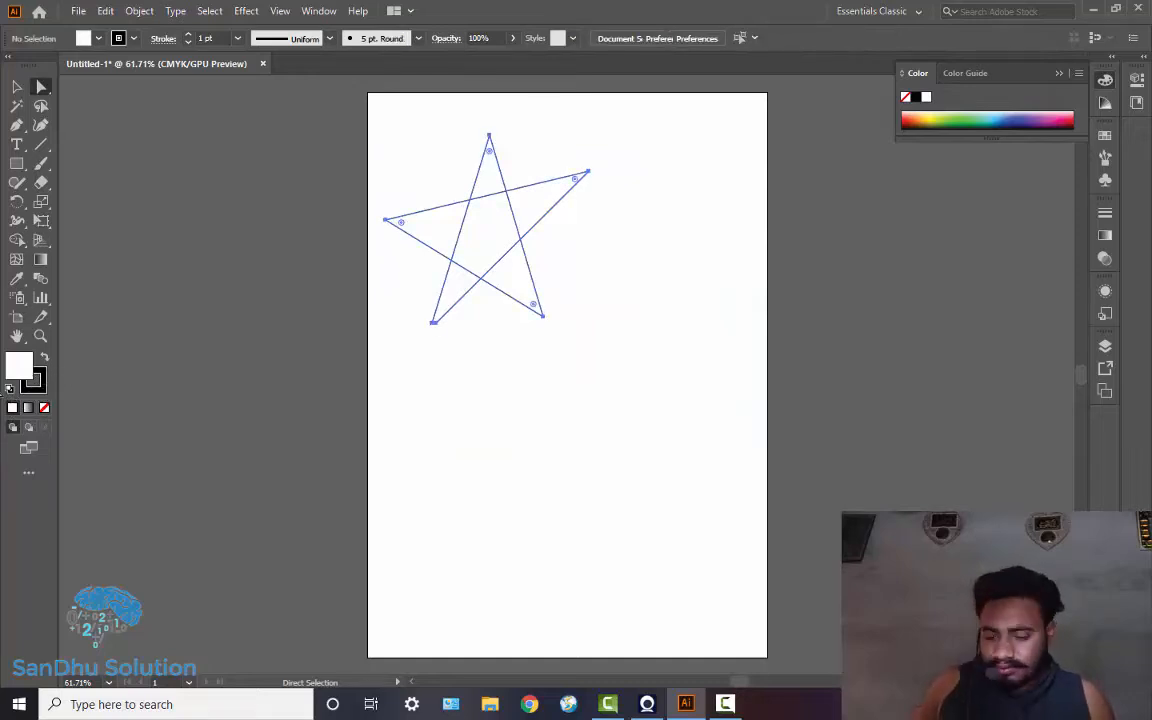
key(ctrl+z)
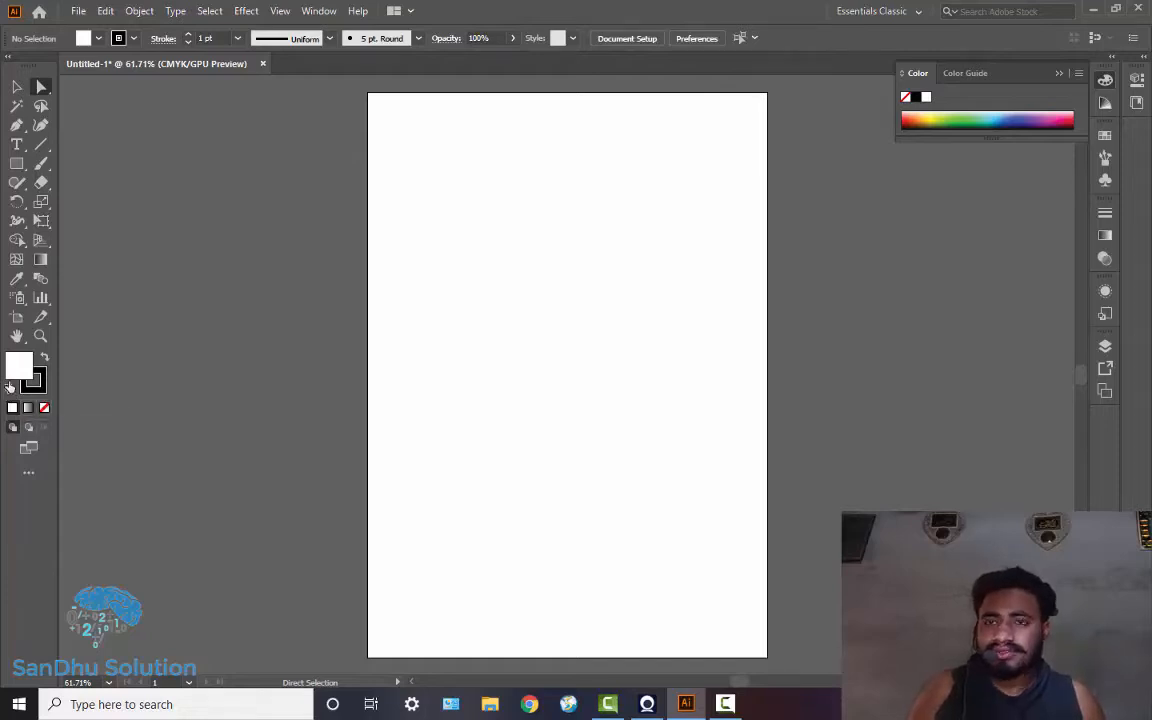
Step: Draw an open curve shaped like a heart's left half with the Pen tool, its two anchors about 110 mm apart vertically, and select it
click(19, 124)
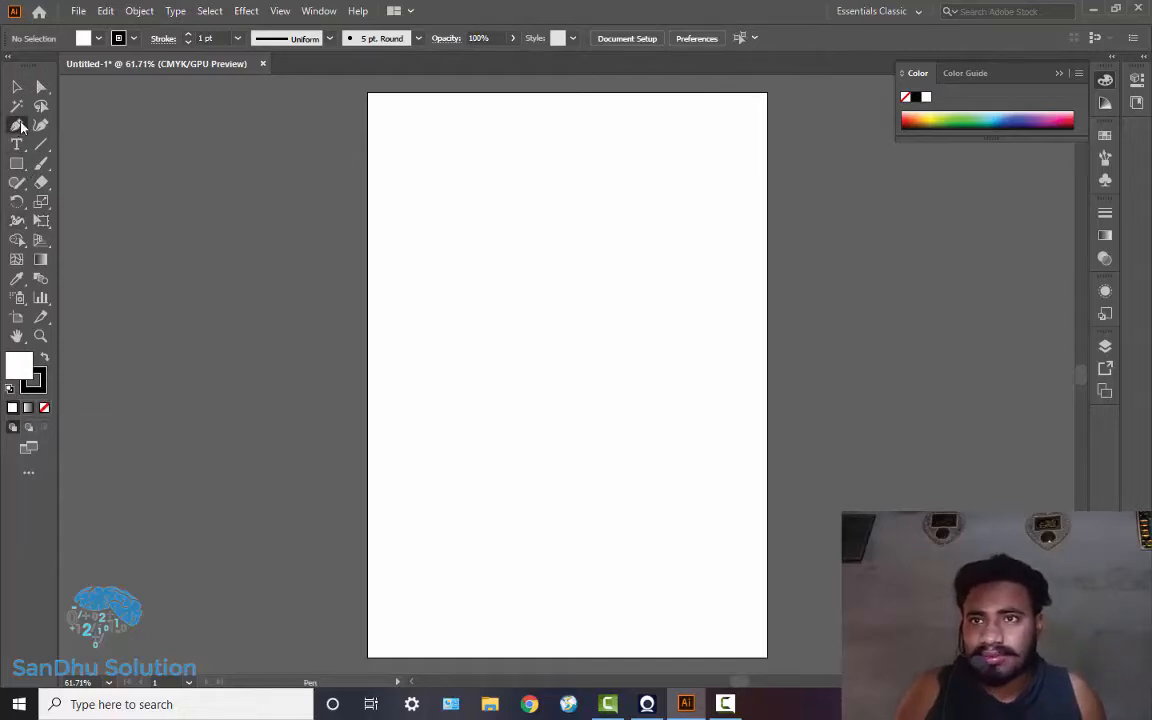
click(512, 172)
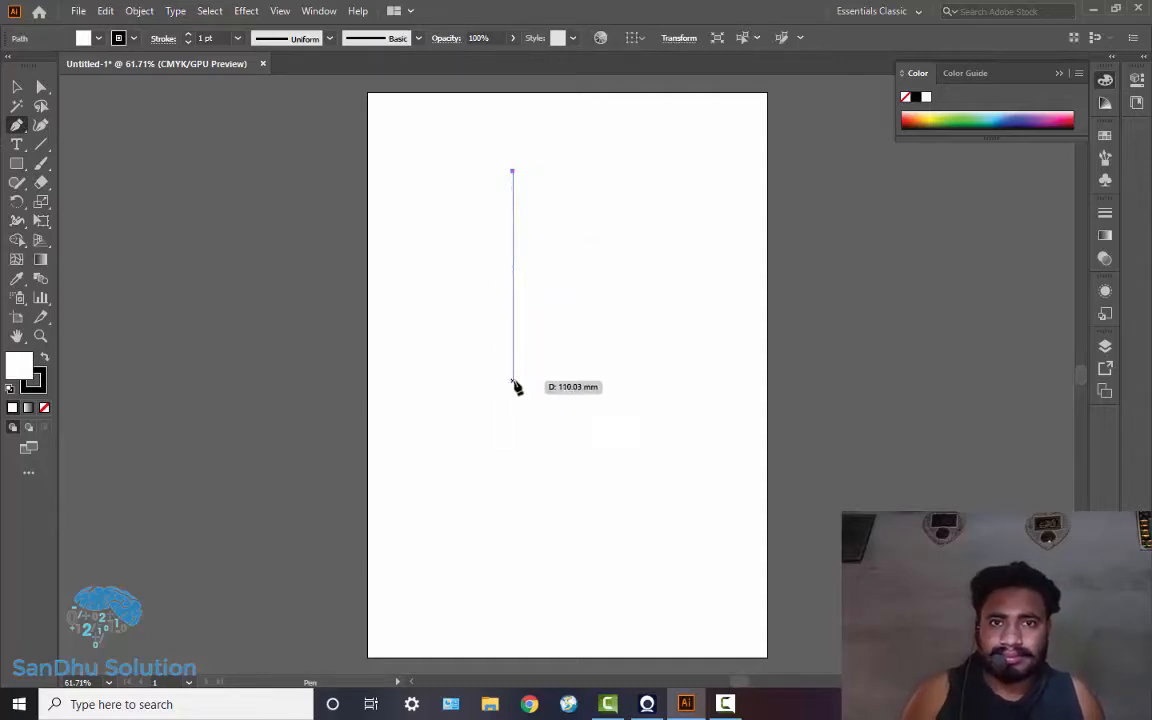
drag(512, 386, 438, 452)
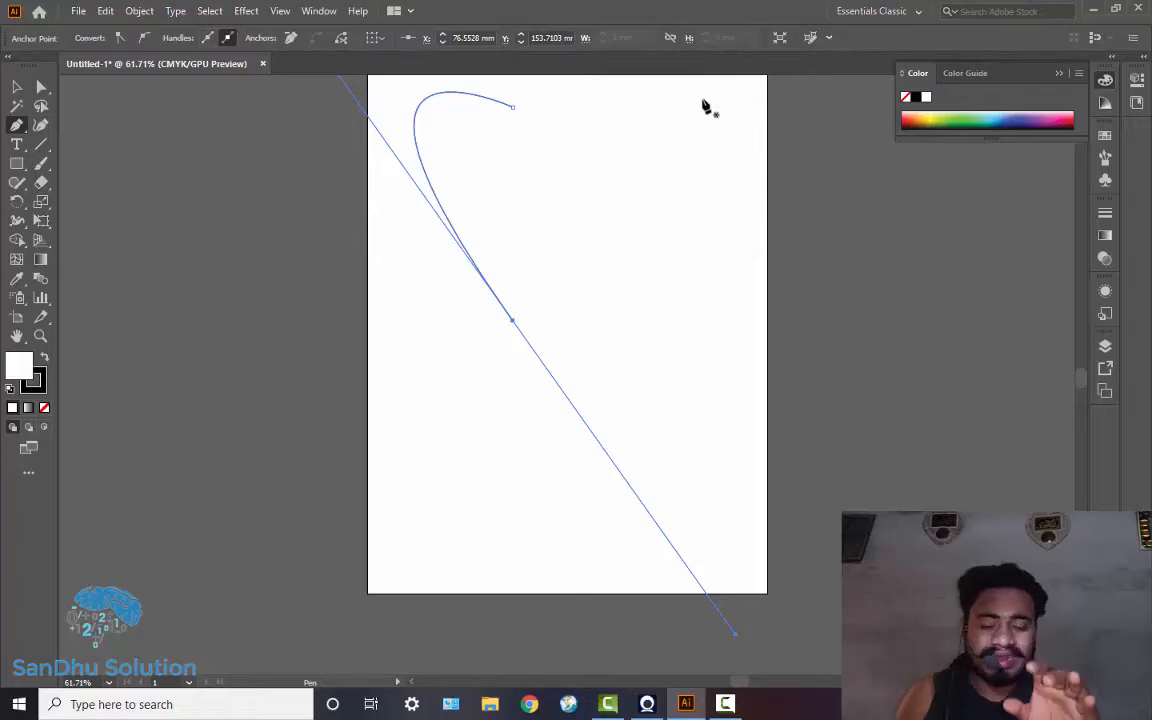
click(17, 87)
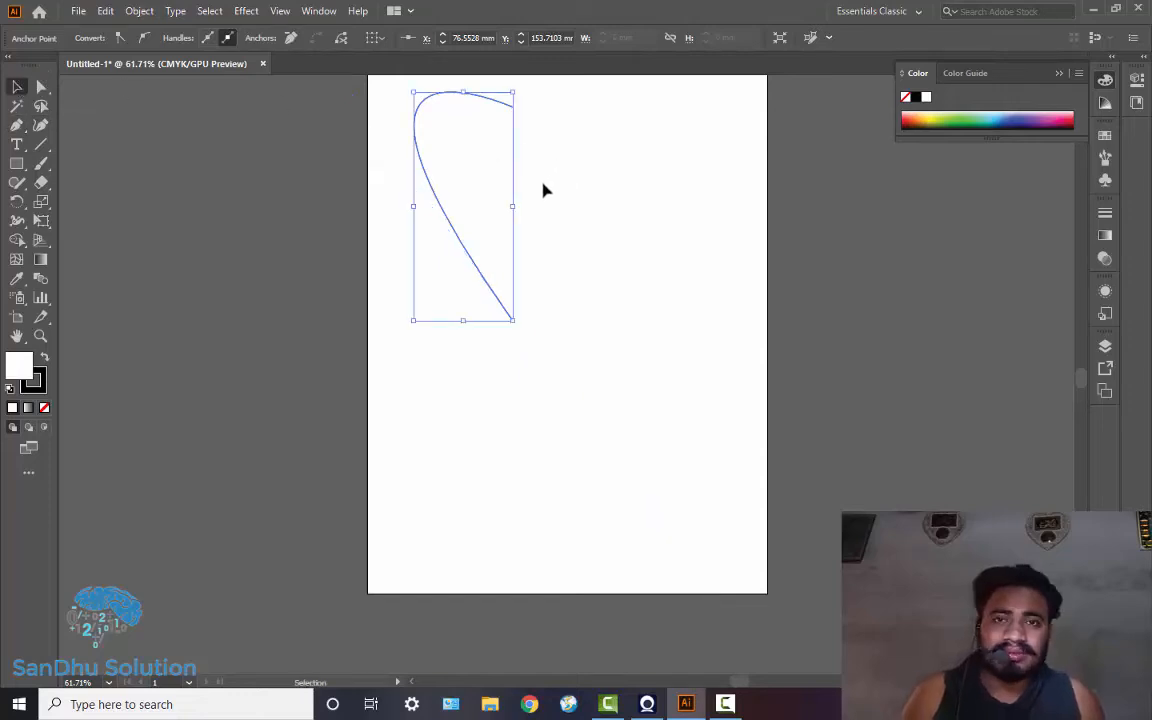
click(40, 89)
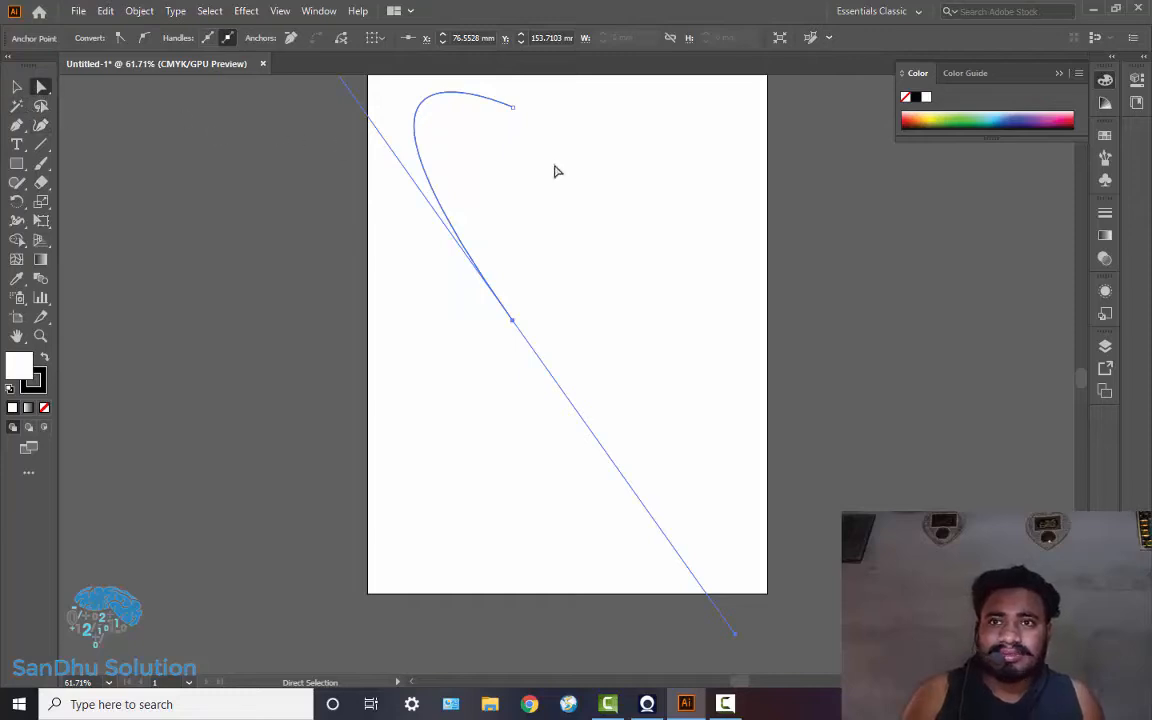
key(ctrl+shift+a)
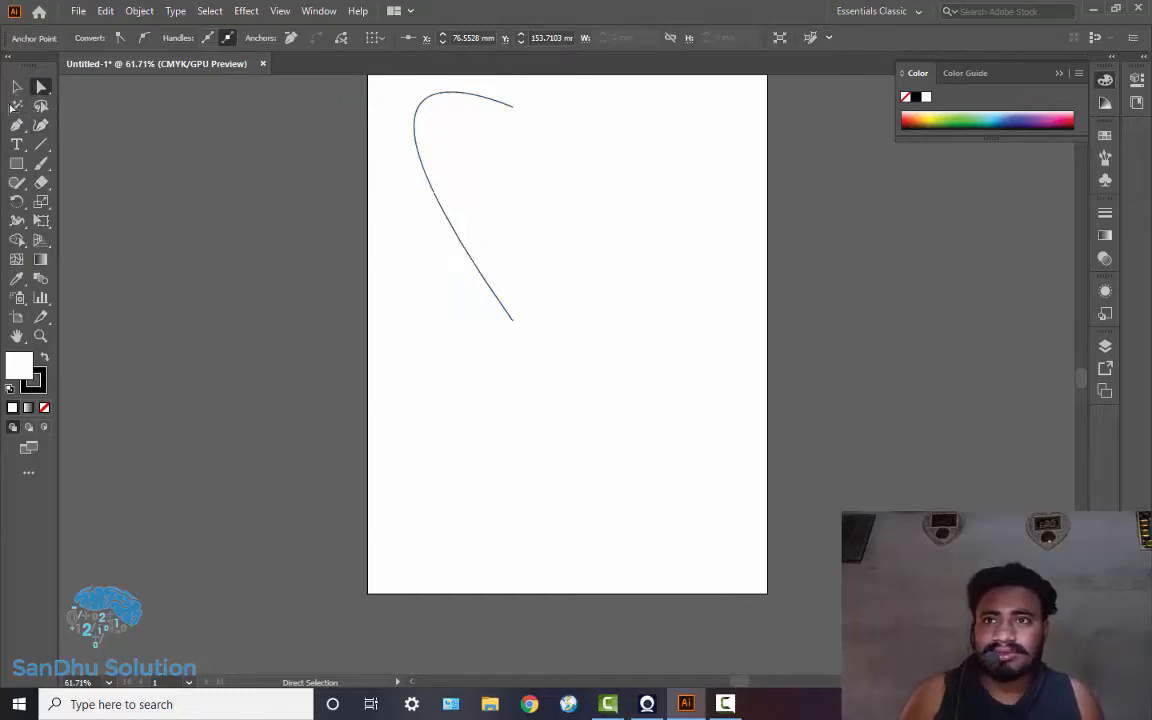
click(12, 89)
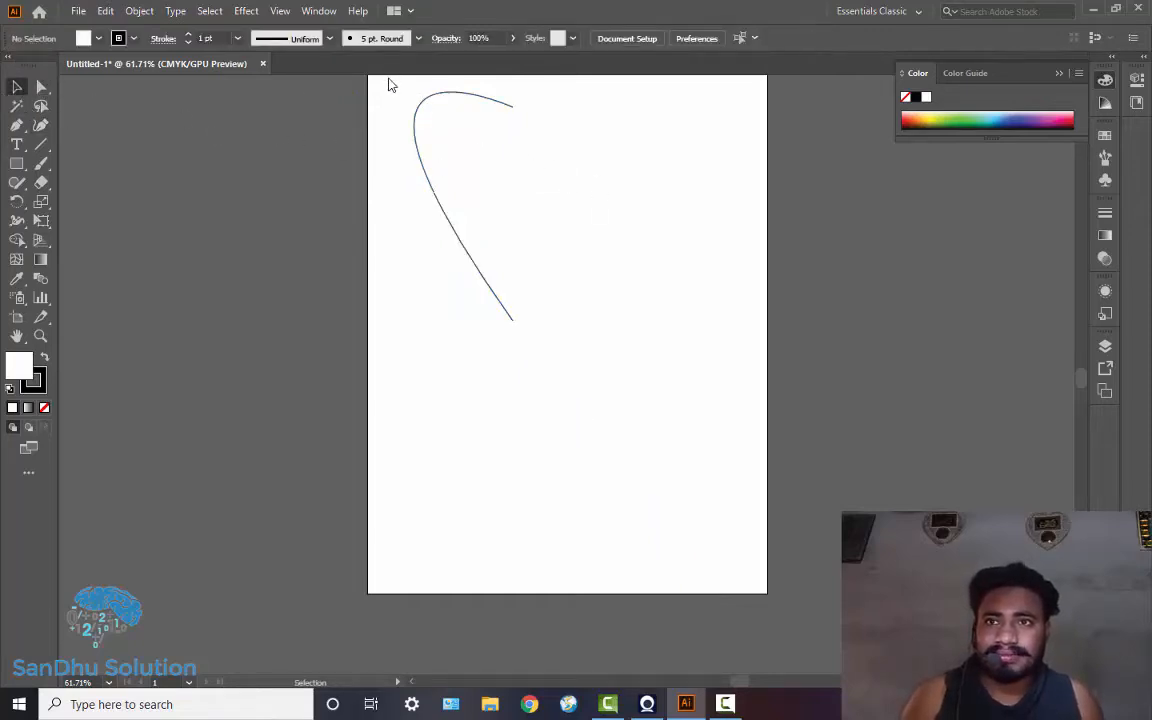
drag(556, 178, 619, 365)
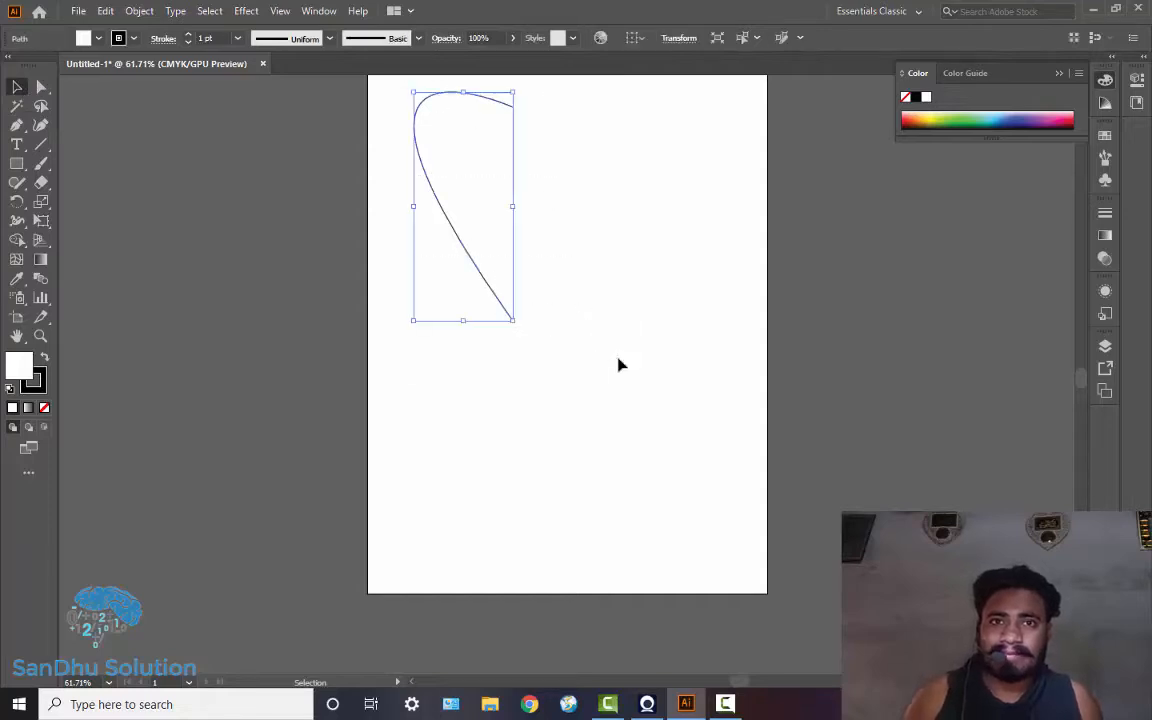
right_click(570, 189)
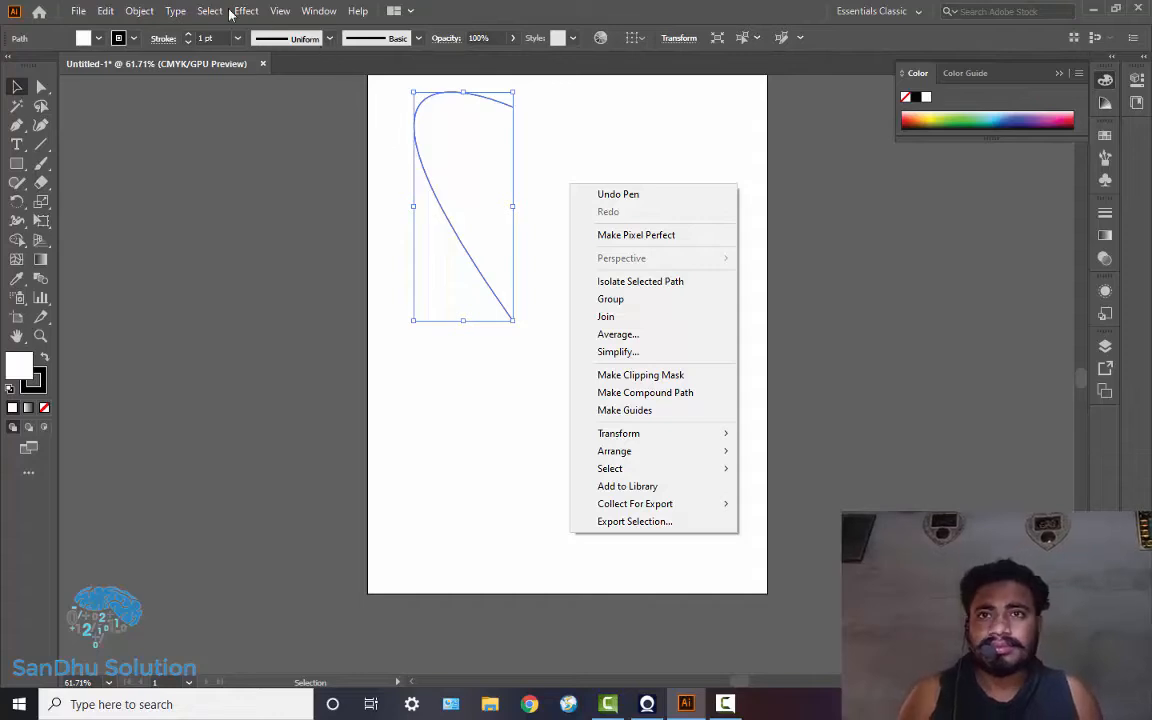
click(287, 14)
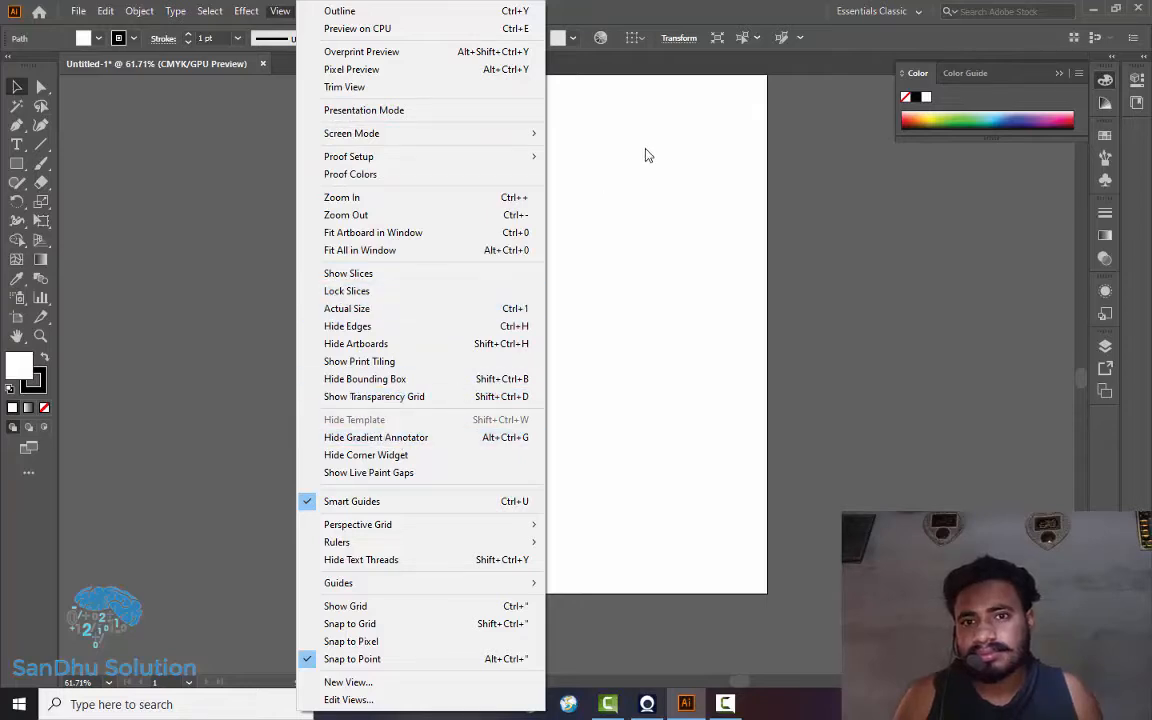
click(625, 118)
Step: Create a mirrored copy of the selected half-heart curve by reflecting it across the vertical axis
right_click(625, 118)
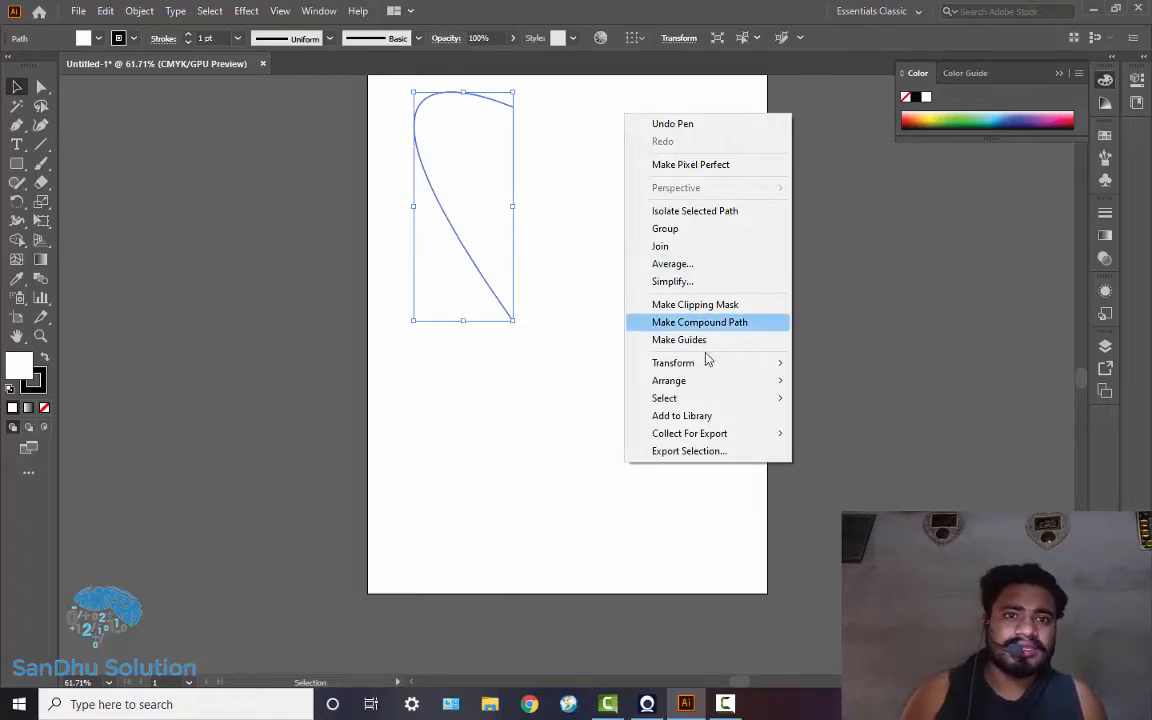
mouse_move(705, 362)
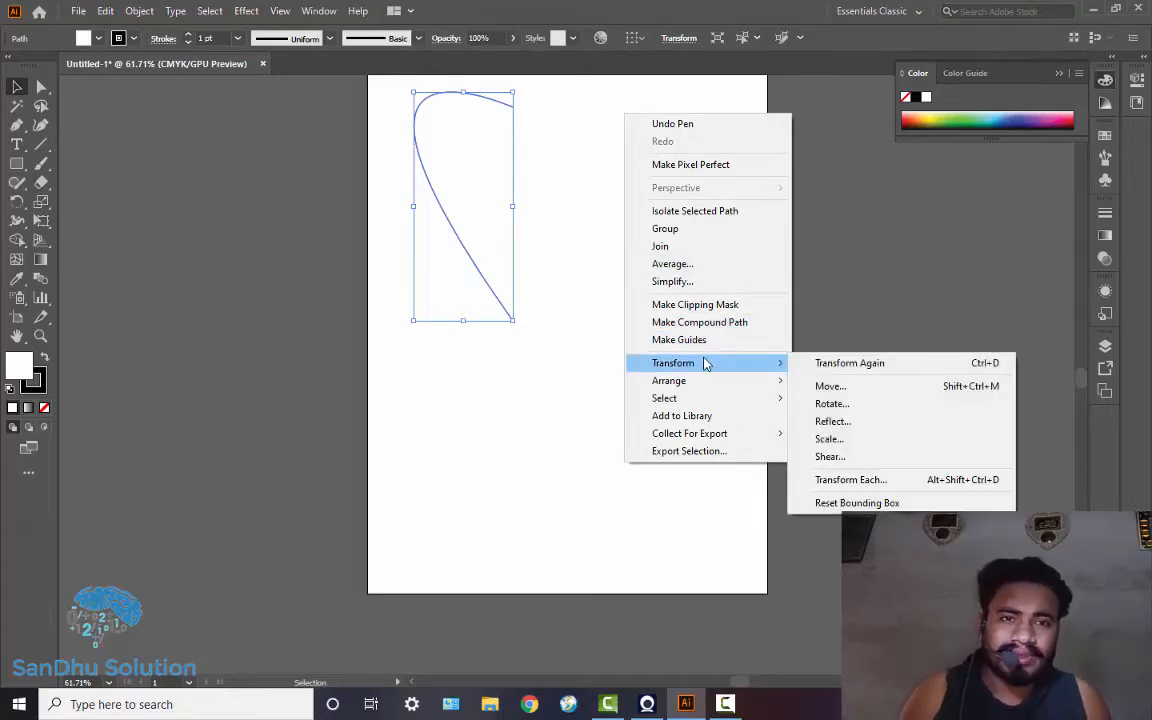
click(858, 430)
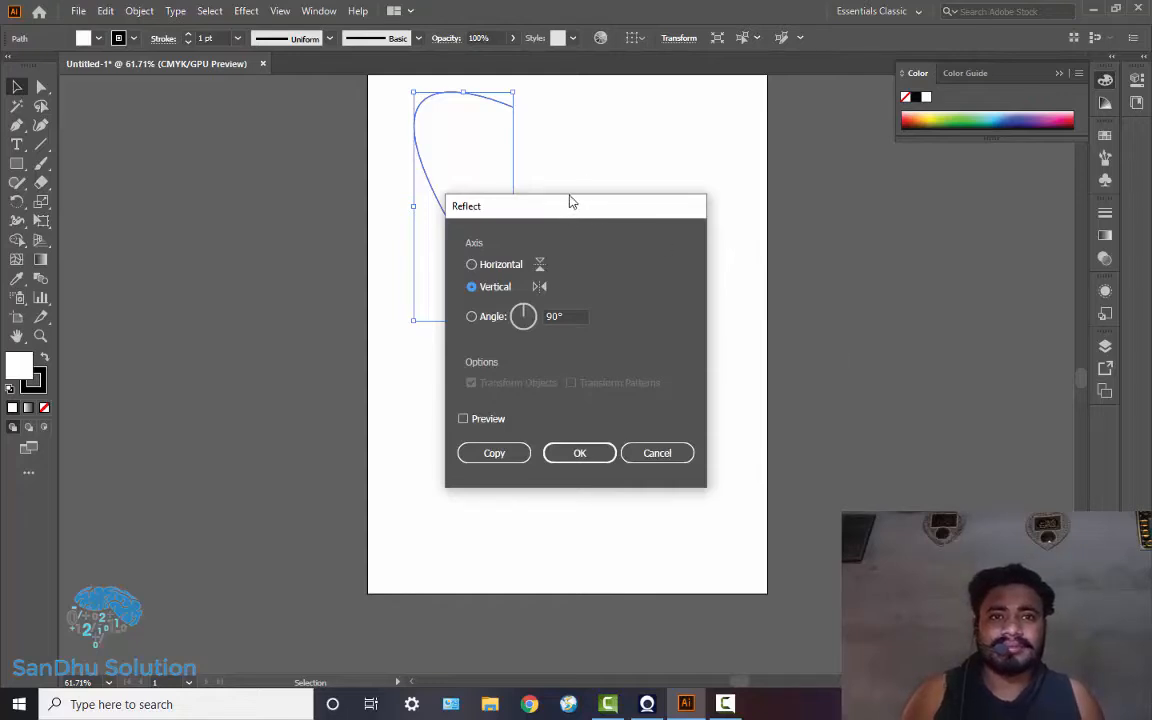
drag(571, 203, 779, 140)
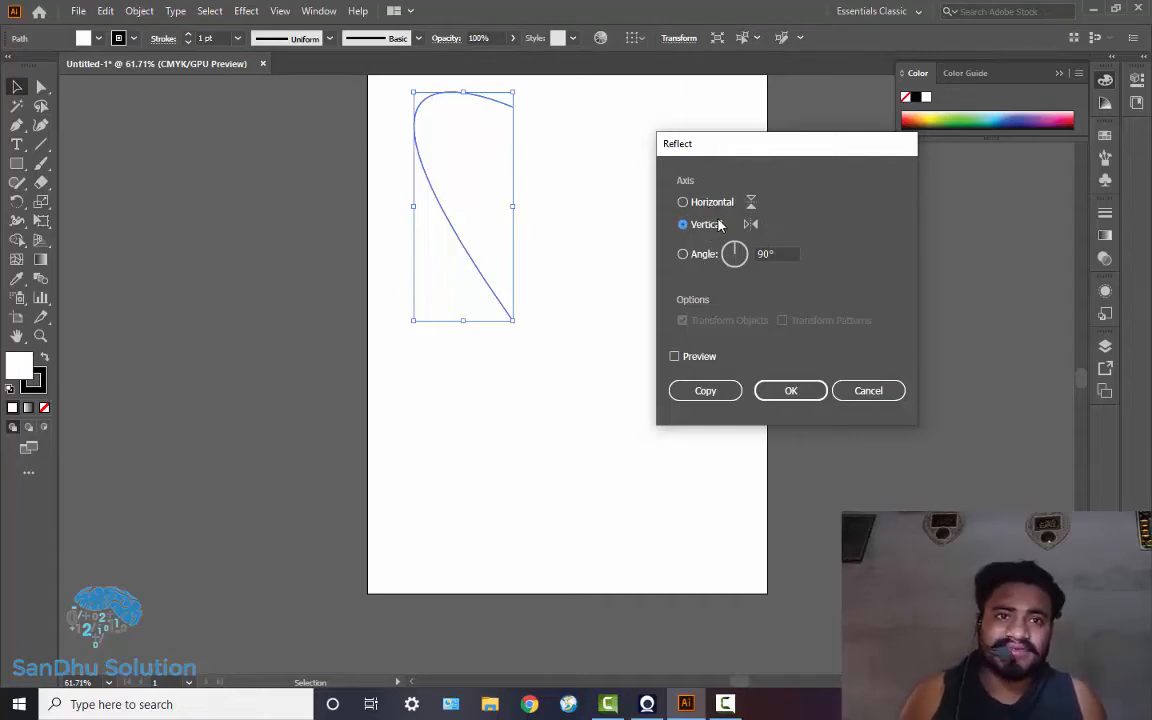
click(689, 391)
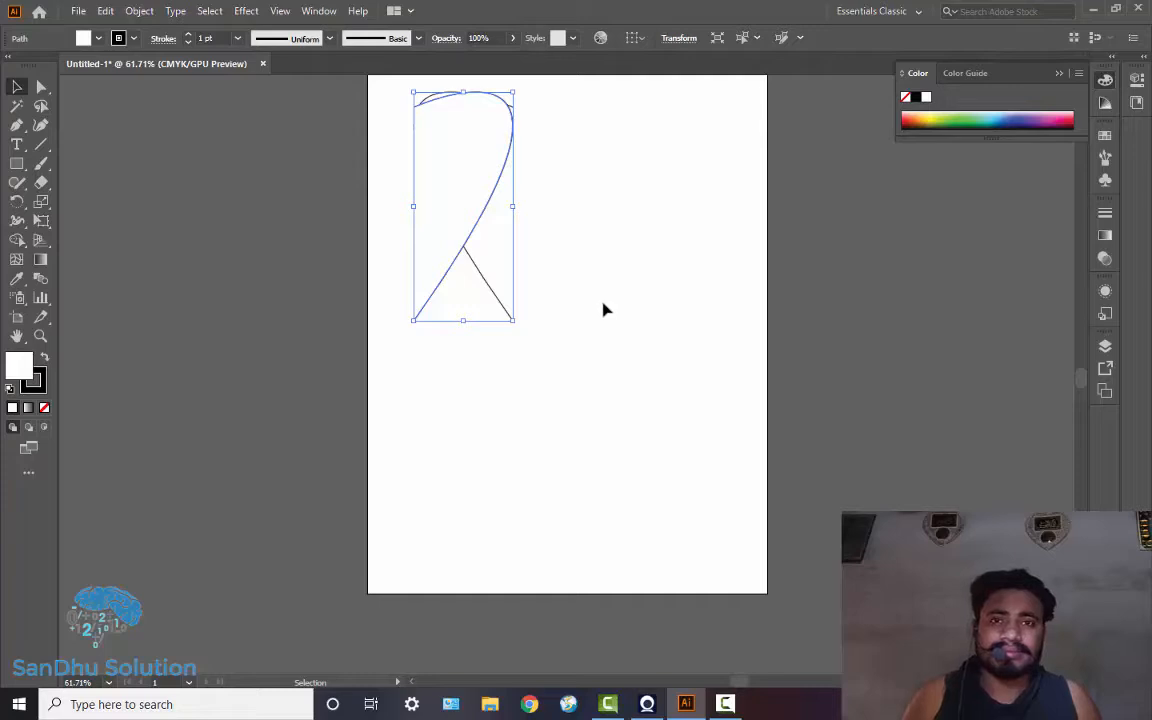
Step: Nudge the mirrored half-heart copy horizontally to the right so its inner endpoints meet those of the original left half
key(Right)
key(Right)
key(Right)
key(Right)
key(Right)
key(Right)
key(Right)
key(Right)
key(Right)
key(Right)
key(Right)
key(Right)
key(Right)
key(Right)
key(Right)
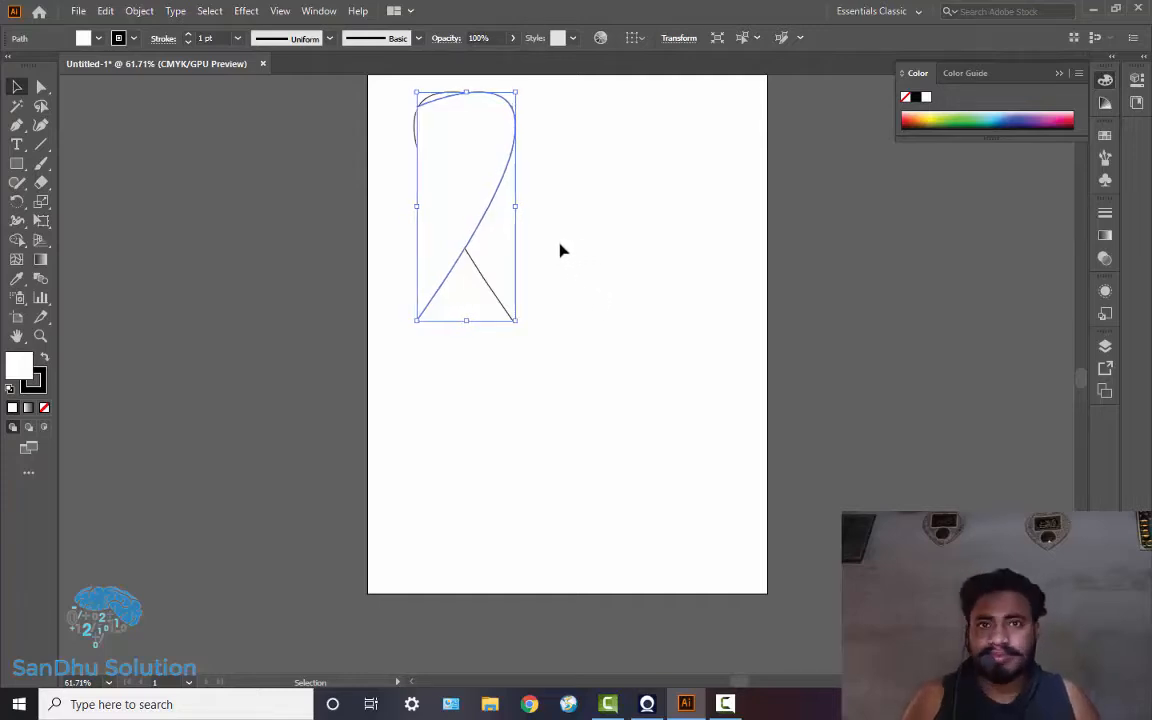
key(Right)
key(Right)
key(Right)
key(Right)
key(Right)
key(Right)
key(Right)
key(Right)
key(Right)
key(Right)
key(Right)
key(Right)
key(Right)
key(Right)
key(Right)
key(Right)
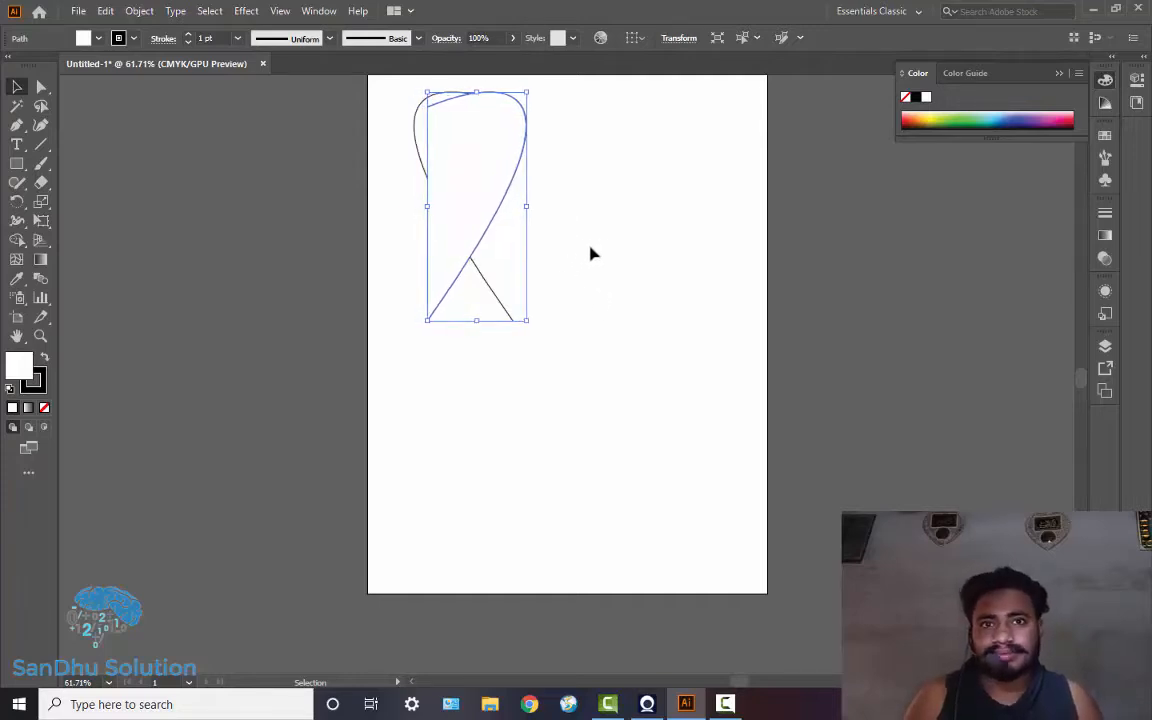
key(Right)
key(Right)
key(Right)
key(Right)
key(Right)
key(Right)
key(Right)
key(Right)
key(Right)
key(Right)
key(Right)
key(Right)
key(Right)
key(Right)
key(Right)
key(Right)
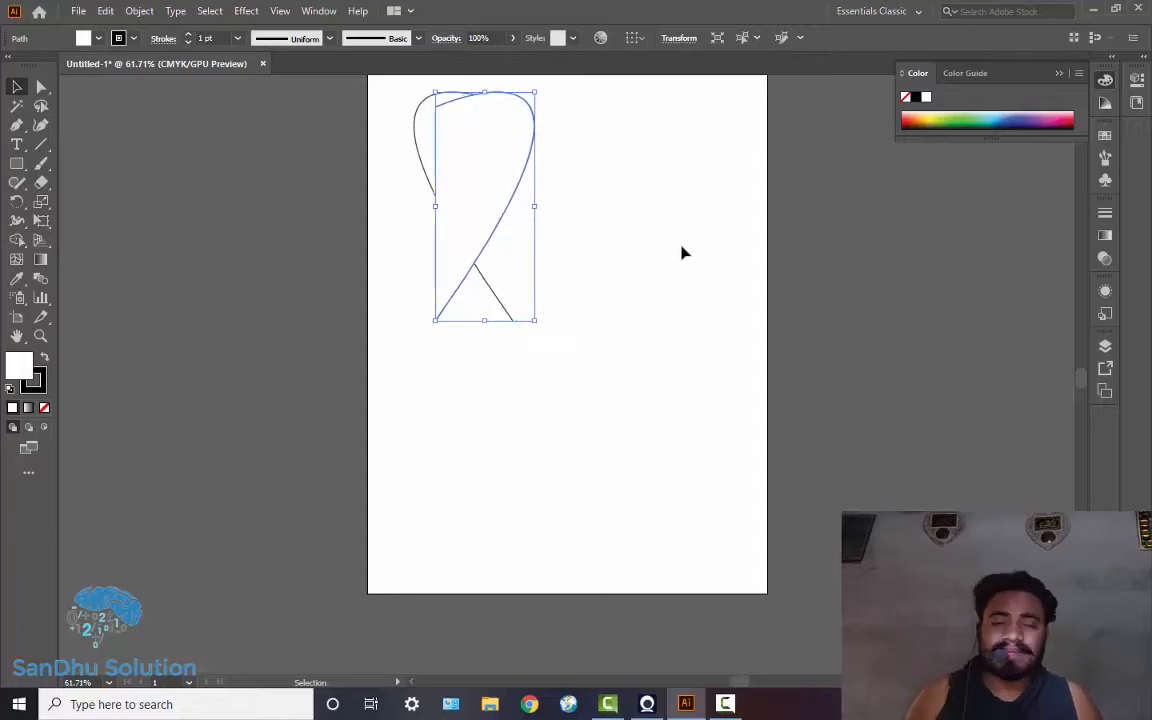
key(Right)
key(Right)
key(Right)
key(Right)
key(Right)
key(Right)
key(Right)
key(Right)
key(Right)
key(Right)
key(Right)
key(Right)
key(Right)
key(Right)
key(Right)
key(Right)
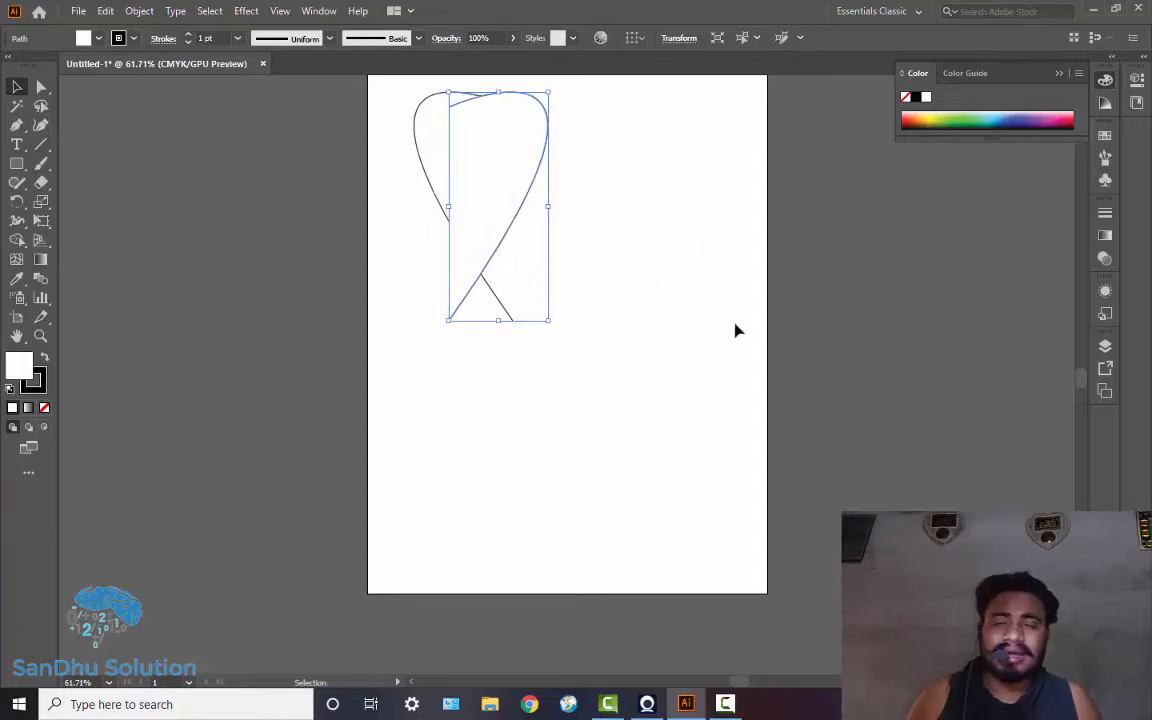
key(Right)
key(Right)
key(Right)
key(Right)
key(Right)
key(Right)
key(Right)
key(Right)
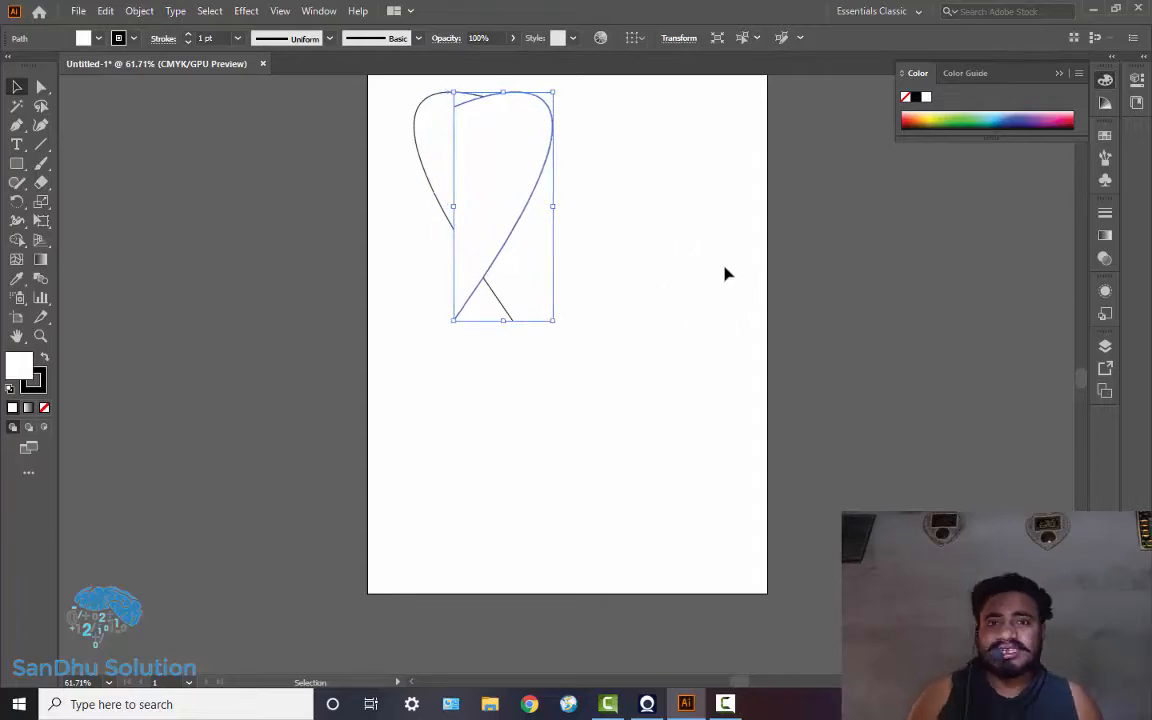
key(Right)
key(Right)
key(Right)
key(Right)
key(Right)
key(Right)
key(Right)
key(Right)
key(Right)
key(Right)
key(Right)
key(Right)
key(Right)
key(Right)
key(Right)
key(Right)
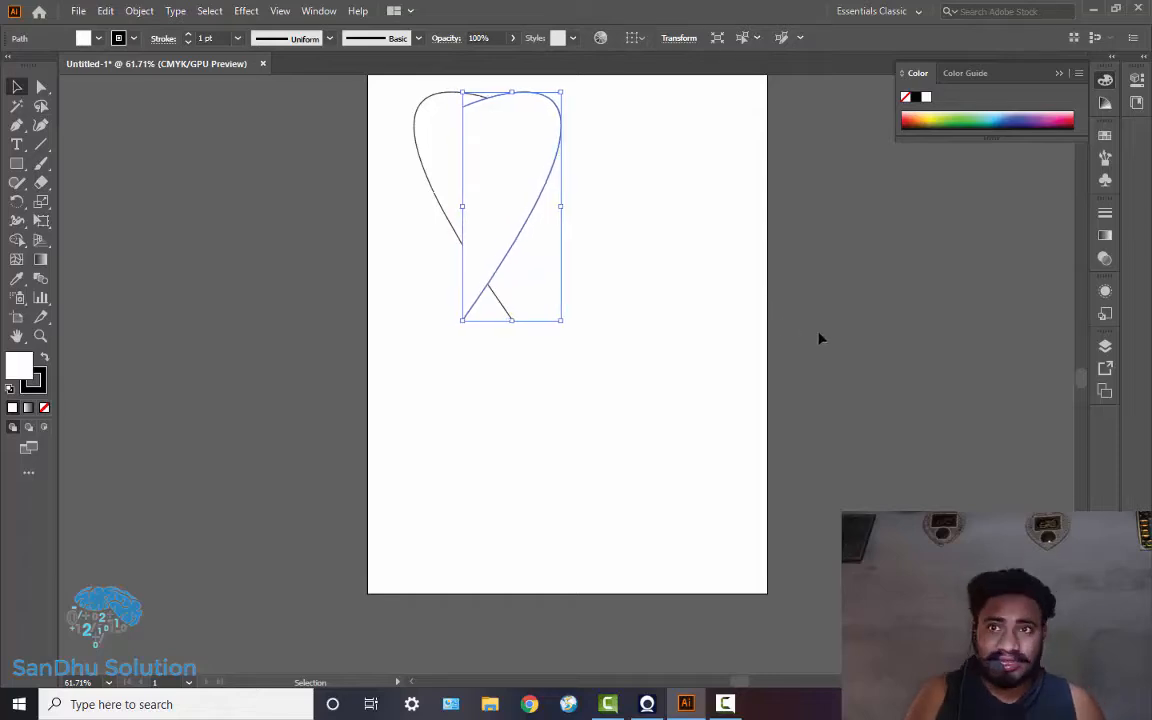
key(Right)
key(Right)
key(Right)
key(Right)
key(Right)
key(Right)
key(Right)
key(Right)
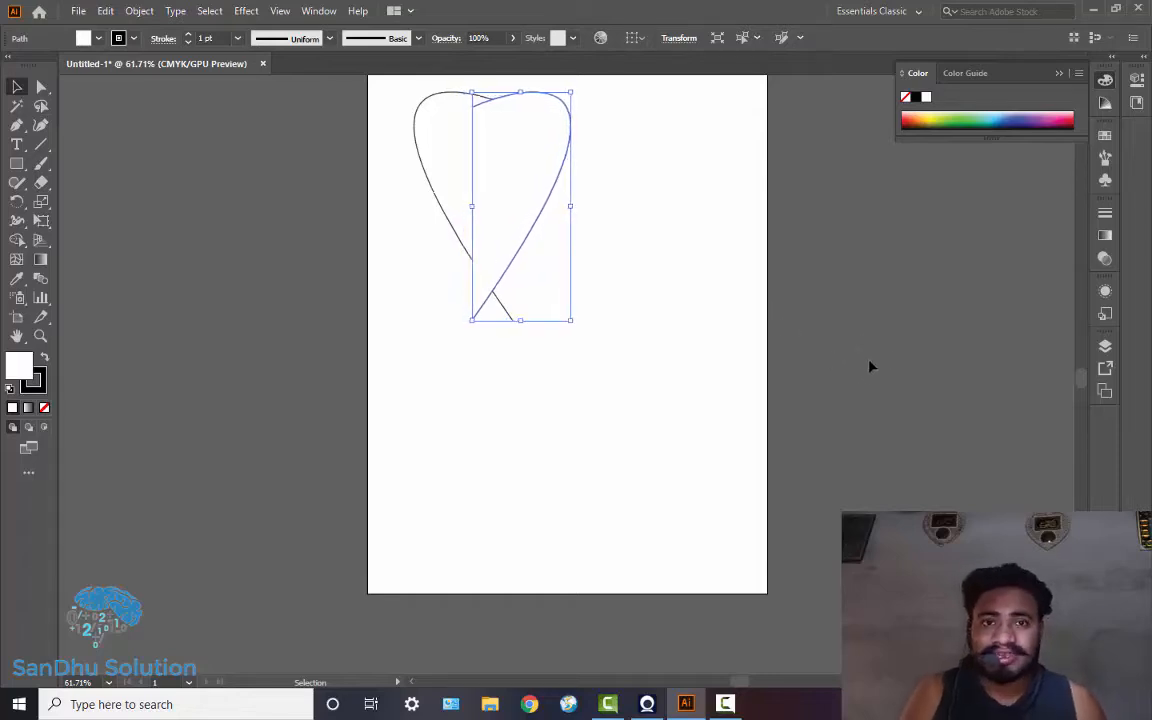
key(Right)
key(Right)
key(Right)
key(Right)
key(Right)
key(Right)
key(Right)
key(Right)
key(Right)
key(Right)
key(Right)
key(Right)
key(Right)
key(Right)
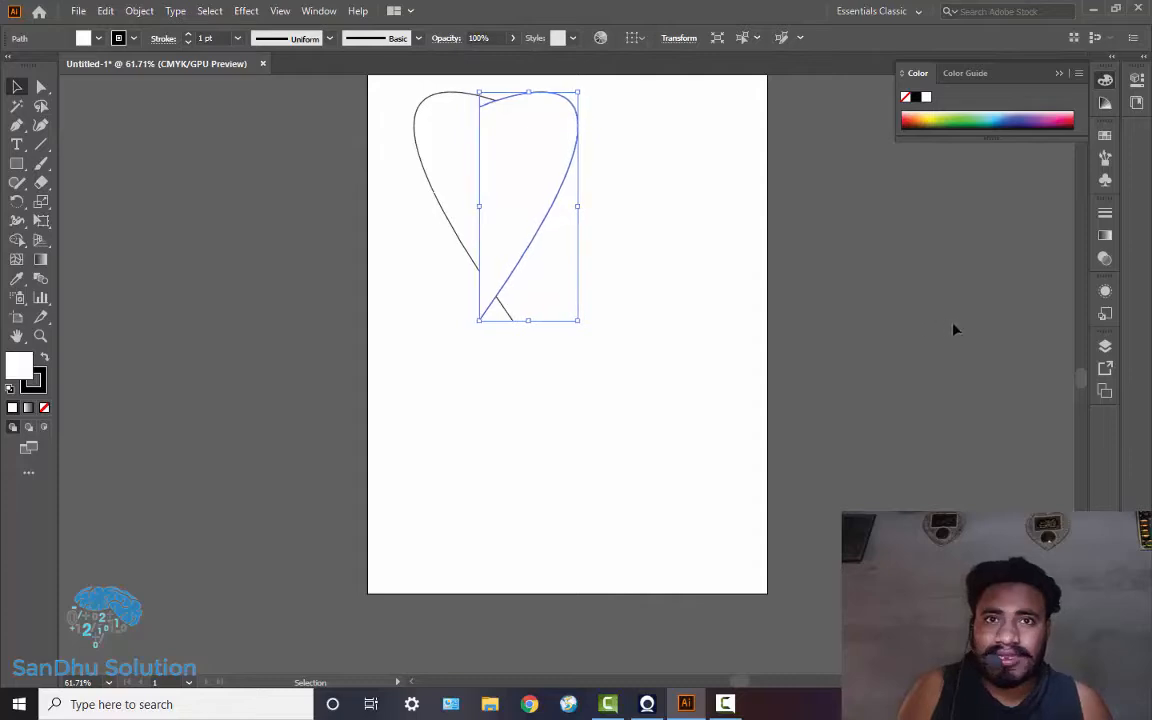
key(Right)
key(Right)
key(Right)
key(Right)
key(Right)
key(Right)
key(Right)
key(Right)
key(Right)
key(Right)
key(Right)
key(Right)
key(Right)
key(Right)
key(Right)
key(Right)
key(Right)
key(Right)
key(Right)
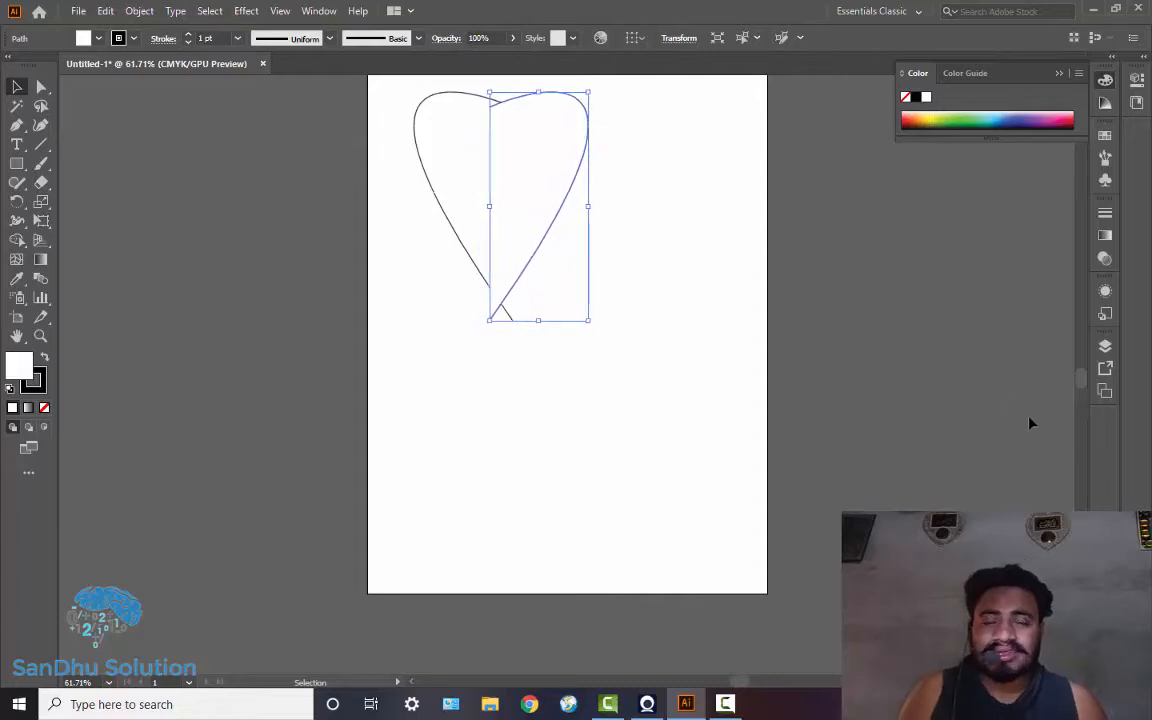
key(Right)
key(Right)
key(Right)
key(Right)
key(Right)
key(Right)
key(Right)
key(Right)
key(Right)
key(Right)
key(Right)
key(Right)
key(Right)
key(Right)
key(Right)
key(Right)
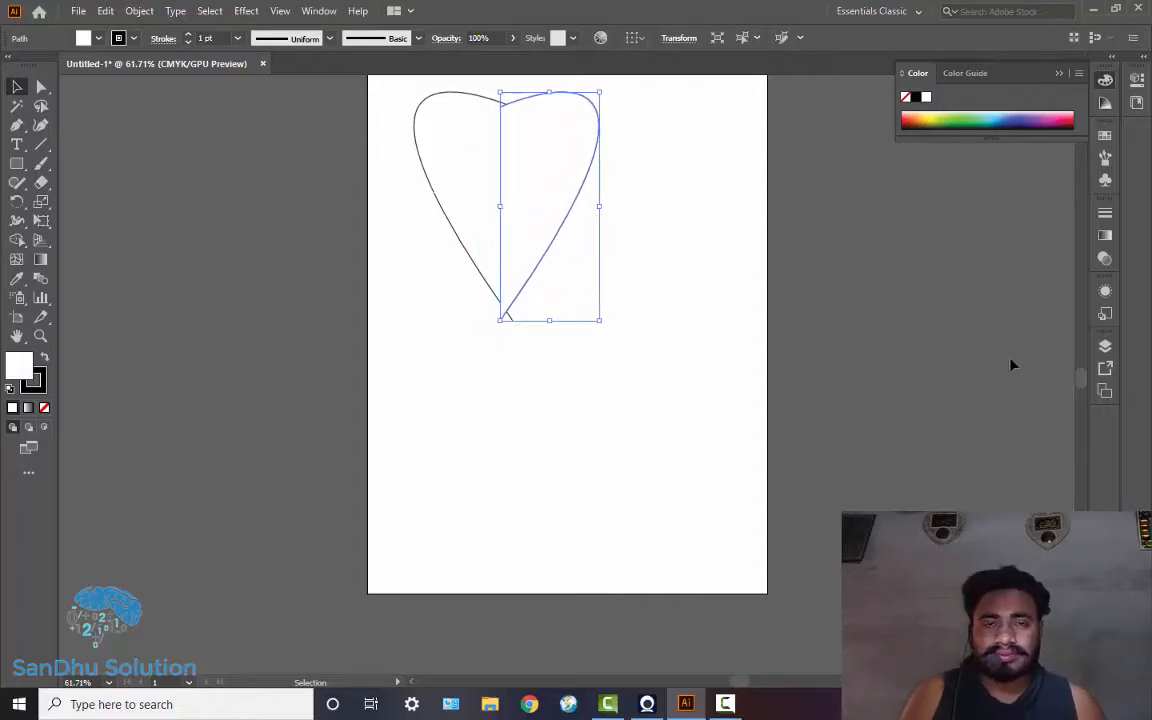
Step: Continue nudging the mirrored half-heart to the right until the two halves meet at the bottom point without overlapping
key(Right)
key(Right)
key(Right)
key(Right)
key(Right)
key(Right)
key(Right)
key(Right)
key(Right)
key(Right)
key(Right)
key(Right)
key(Right)
key(Right)
key(Right)
key(Right)
key(Right)
key(Right)
key(Right)
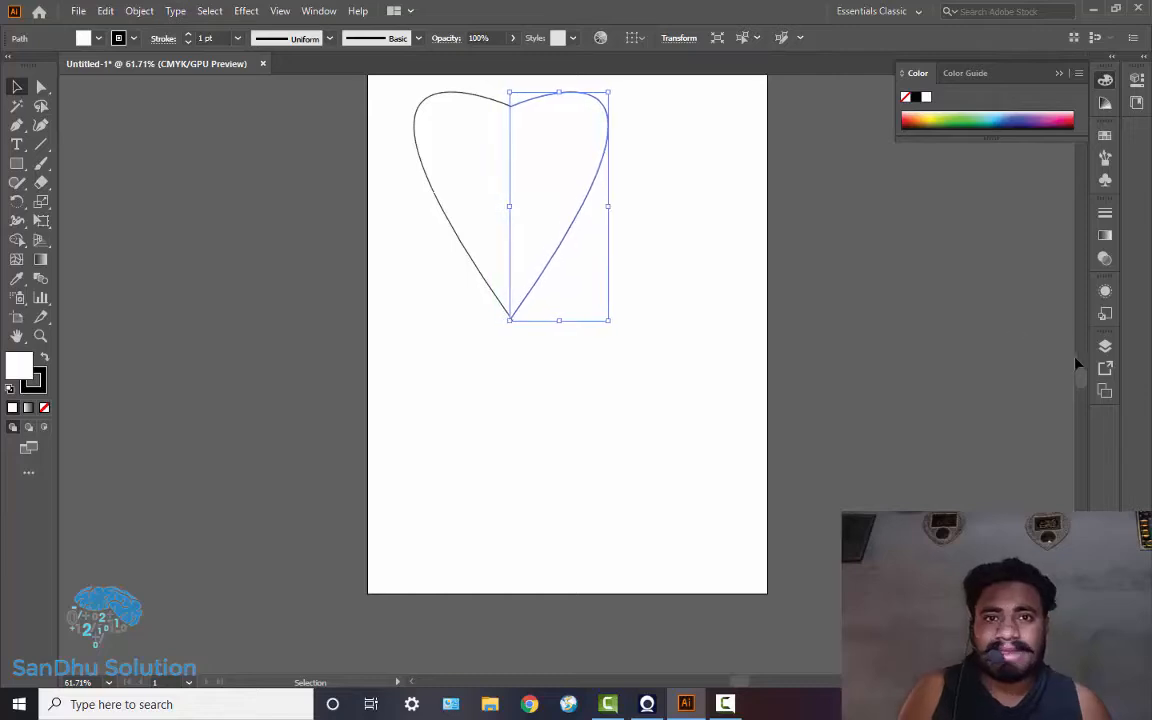
key(Right)
key(Right)
key(Right)
key(Right)
key(Left)
key(Left)
key(Left)
key(Left)
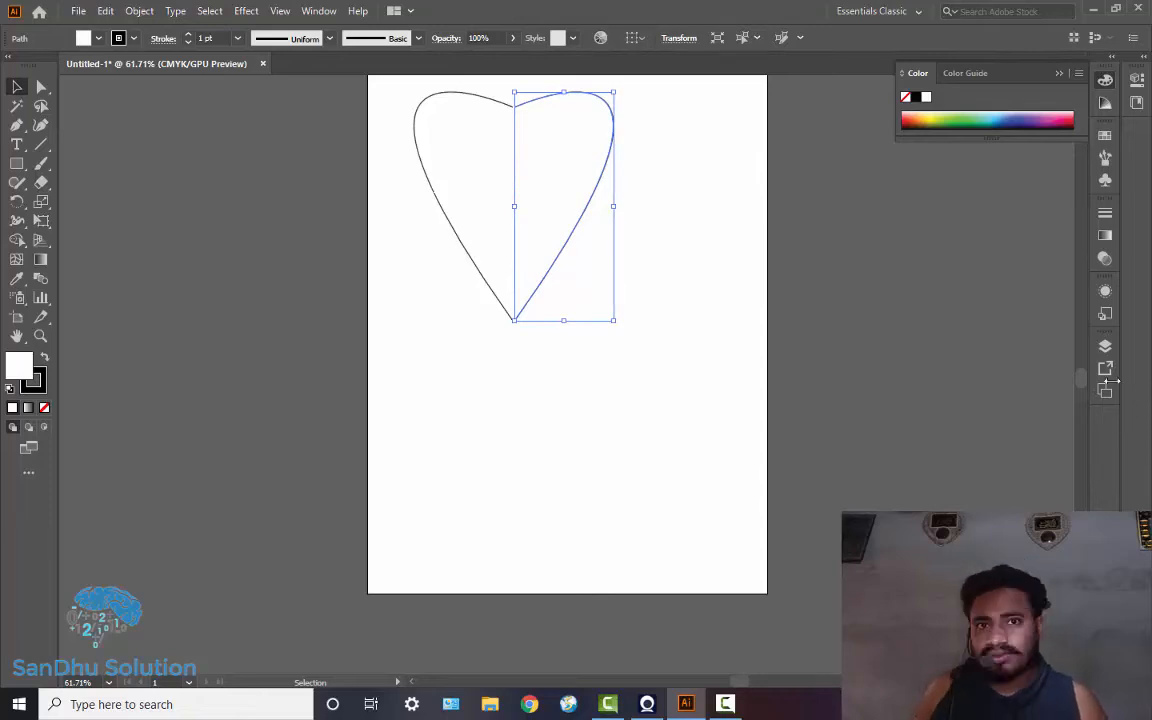
Step: Nudge the right half-heart slightly left to close the small gap between the two curves at the top notch
key(ctrl+space)
click(518, 303)
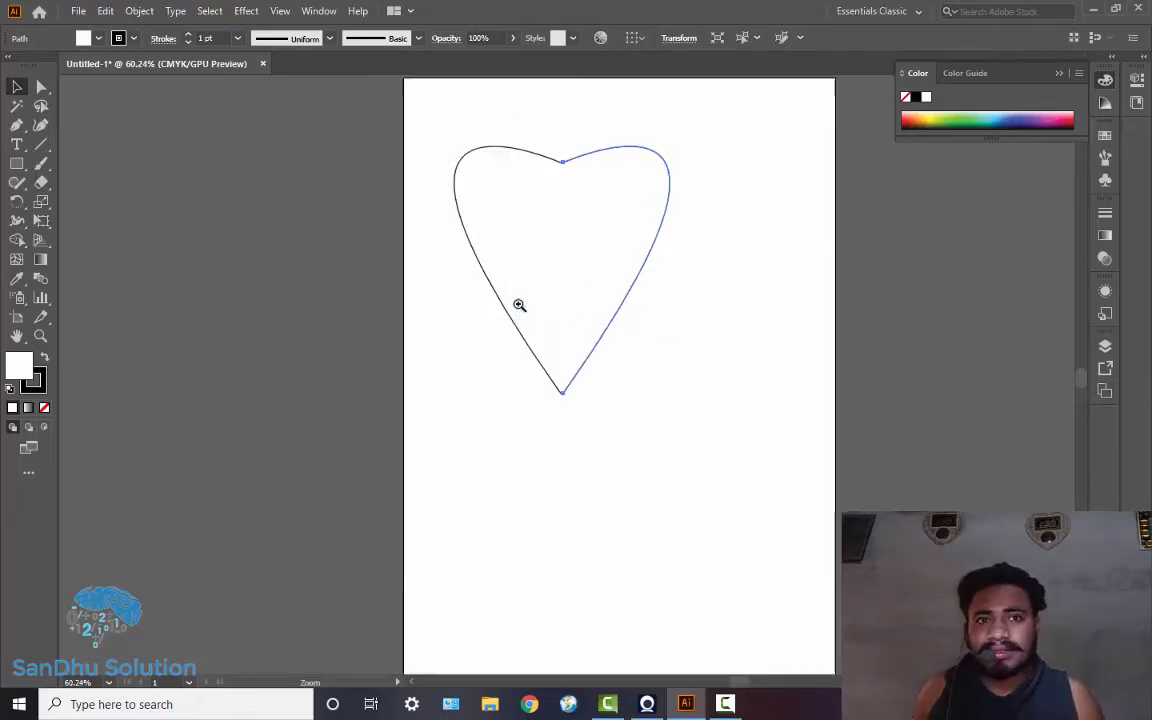
click(518, 303)
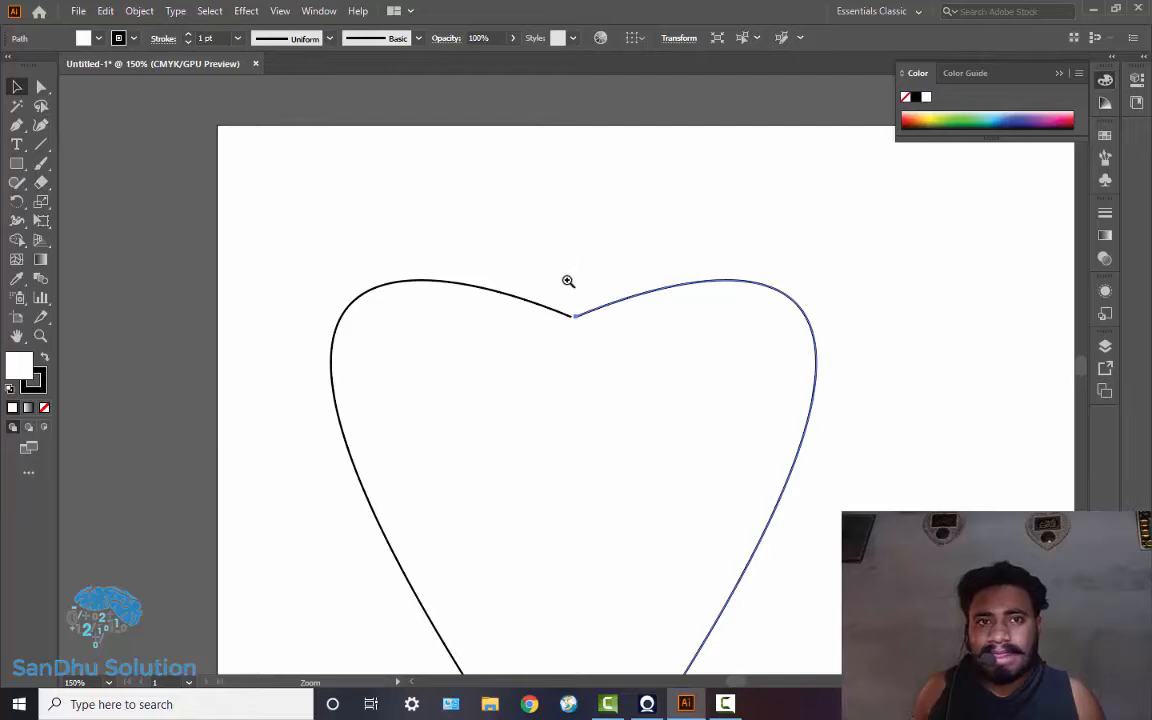
click(577, 305)
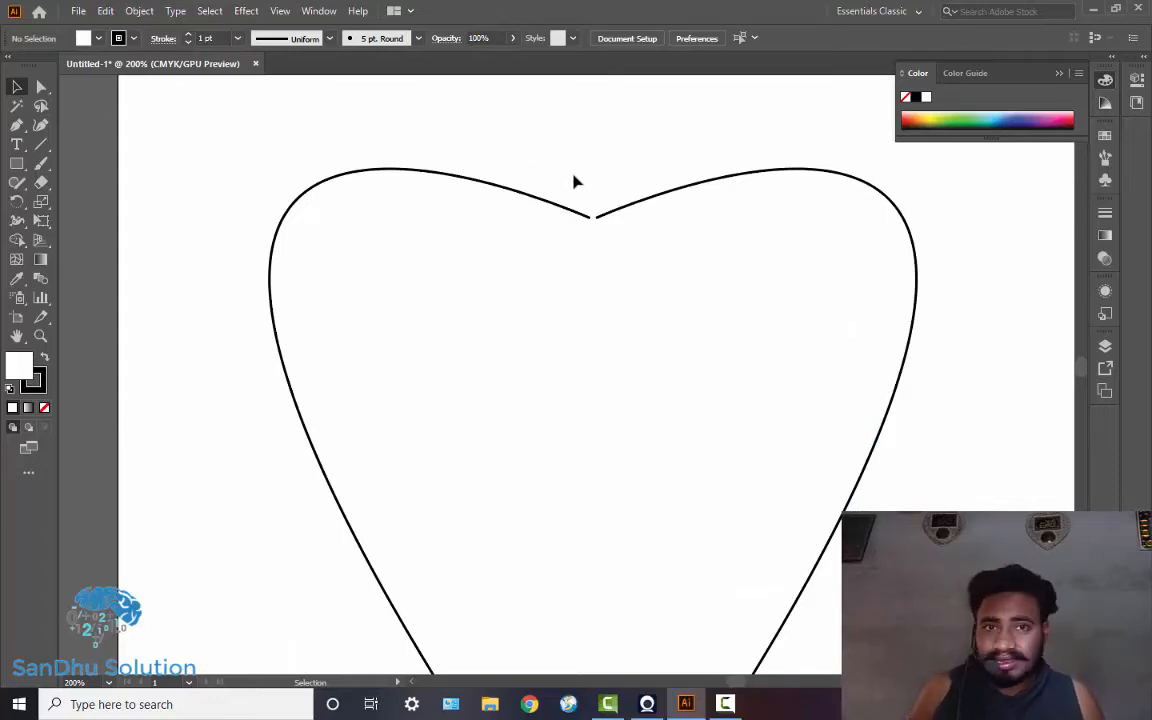
ctrl+click(602, 252)
click(638, 300)
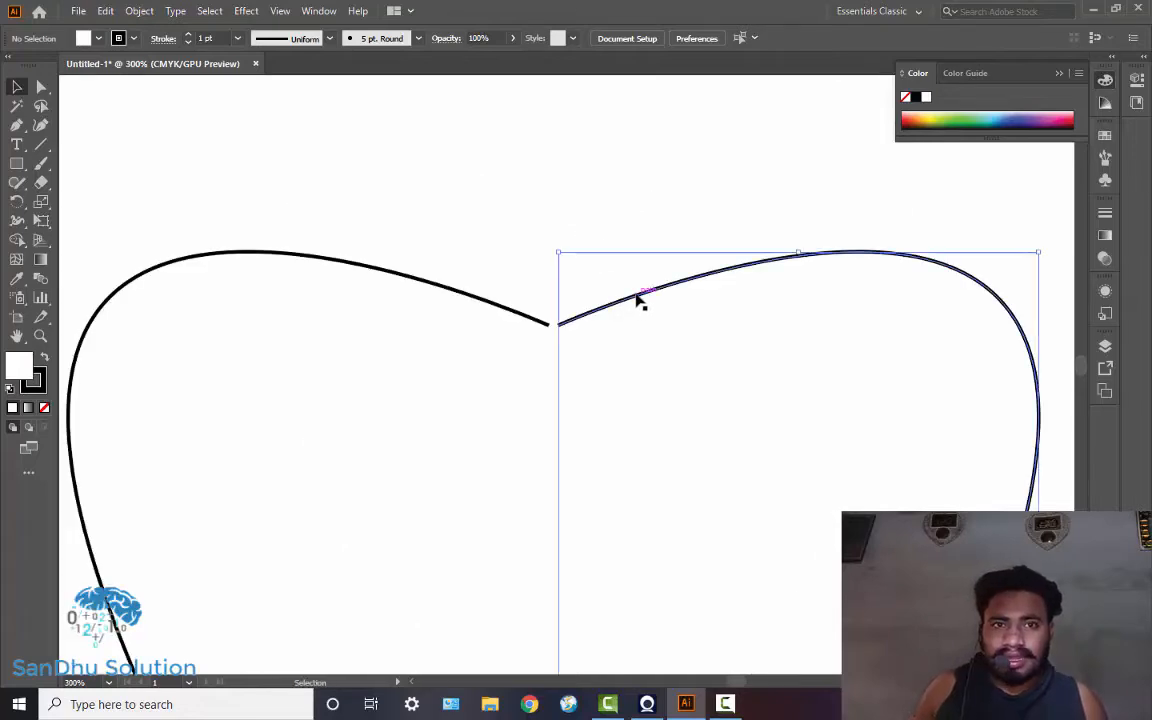
key(Left)
key(Left)
key(Left)
key(Left)
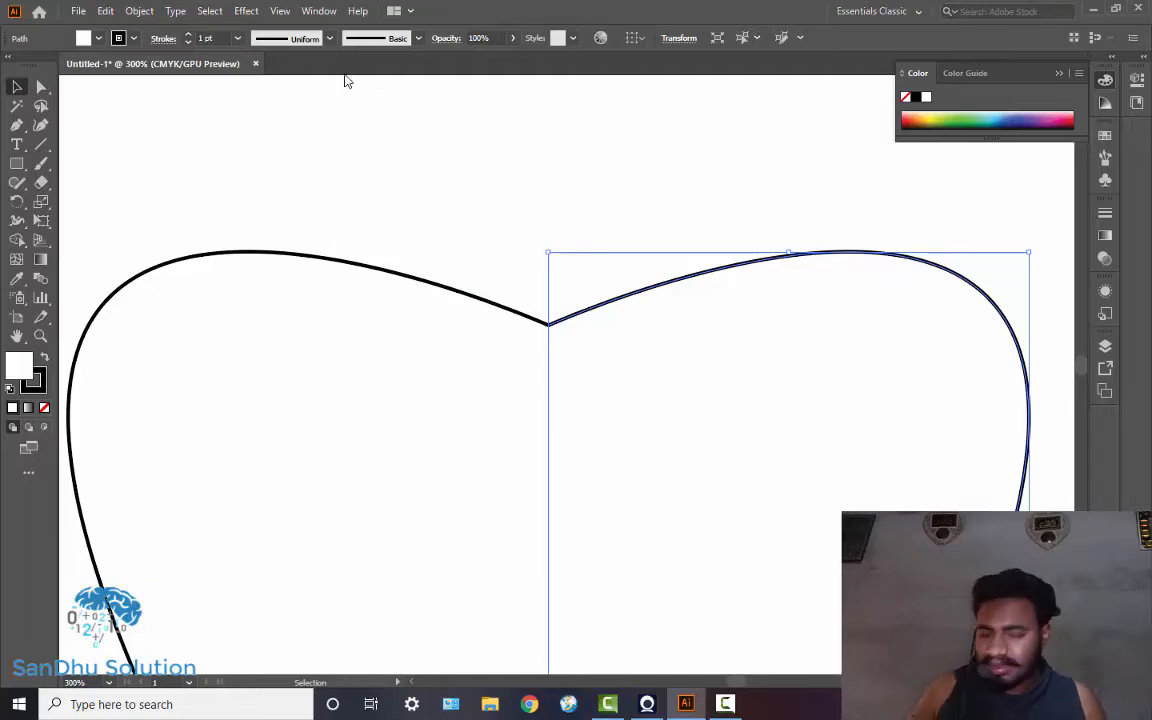
Step: Draw a slanted and a near-vertical line segment to the right of the heart, together spanning about 29 by 53 mm, with separate upper ends
key(a)
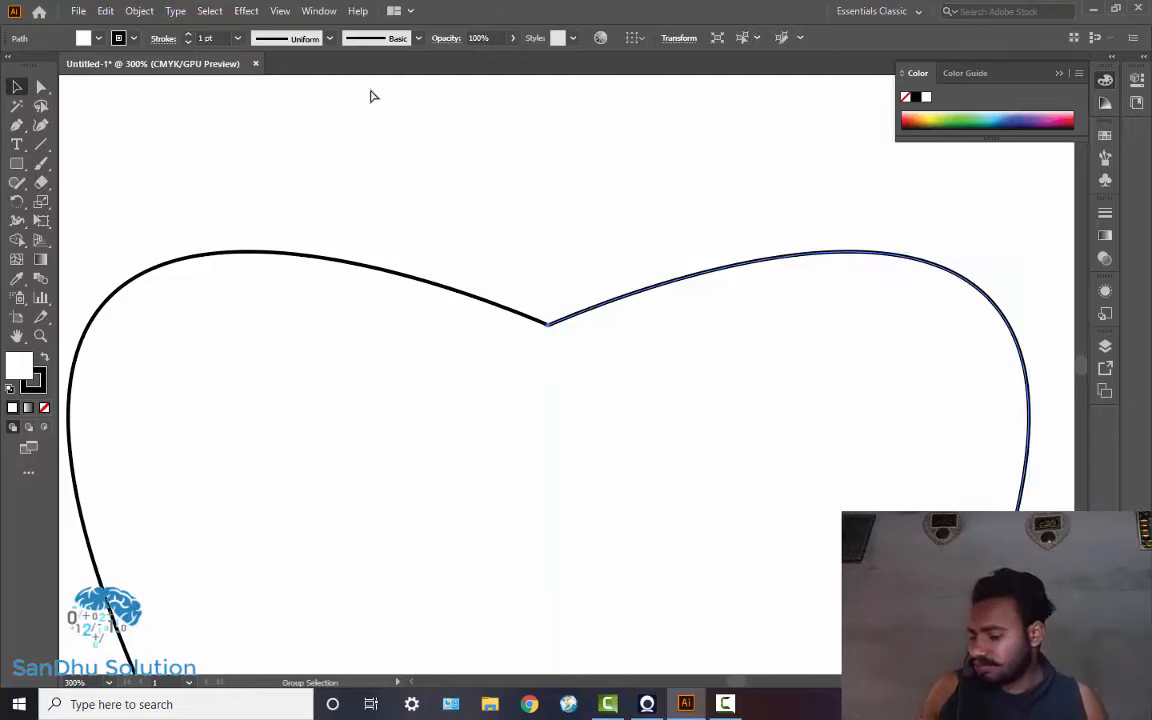
key(z)
alt+click(540, 333)
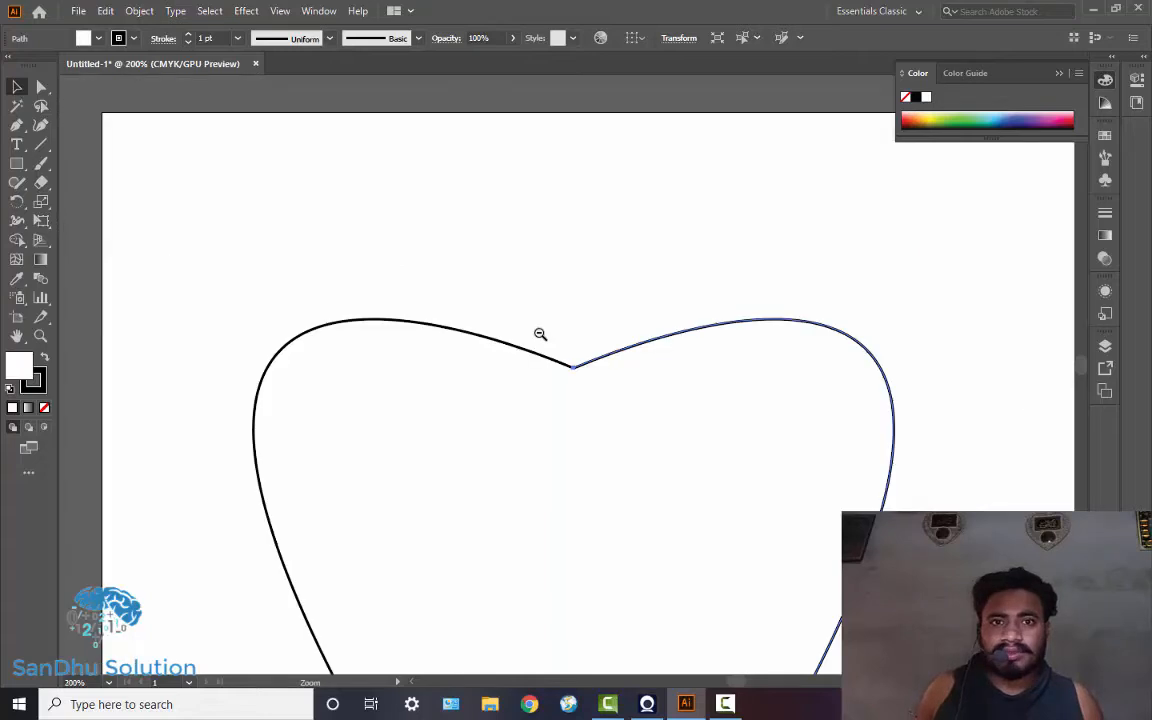
alt+click(540, 333)
alt+click(540, 333)
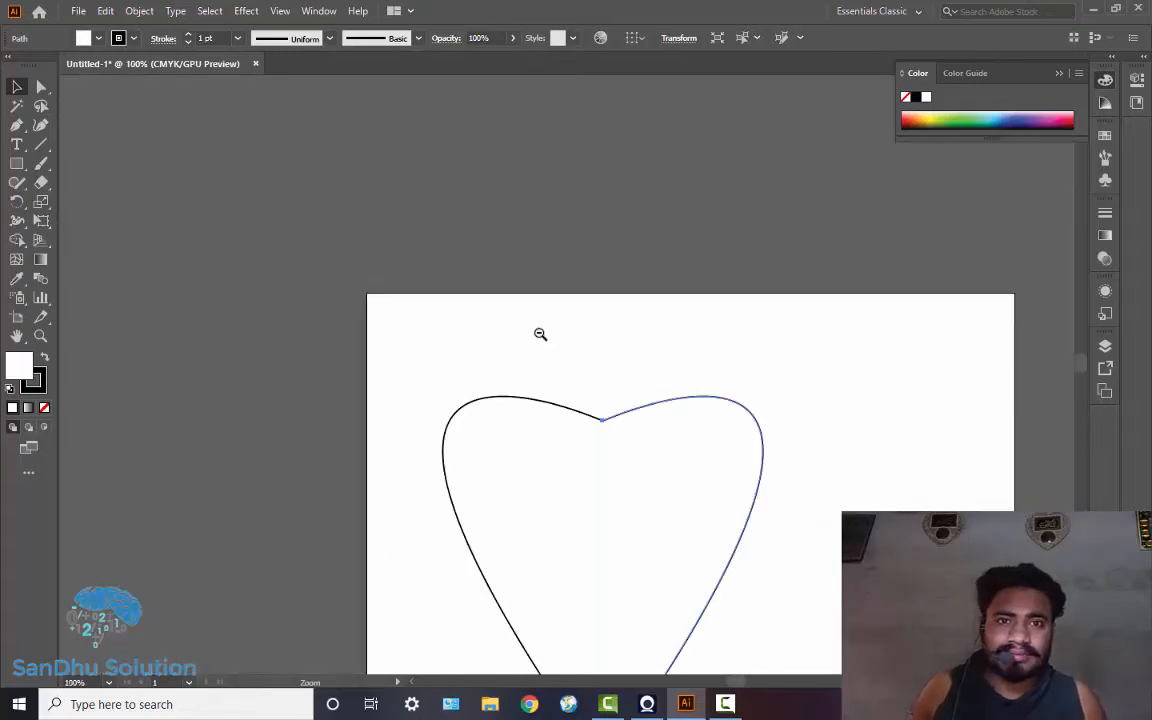
key(v)
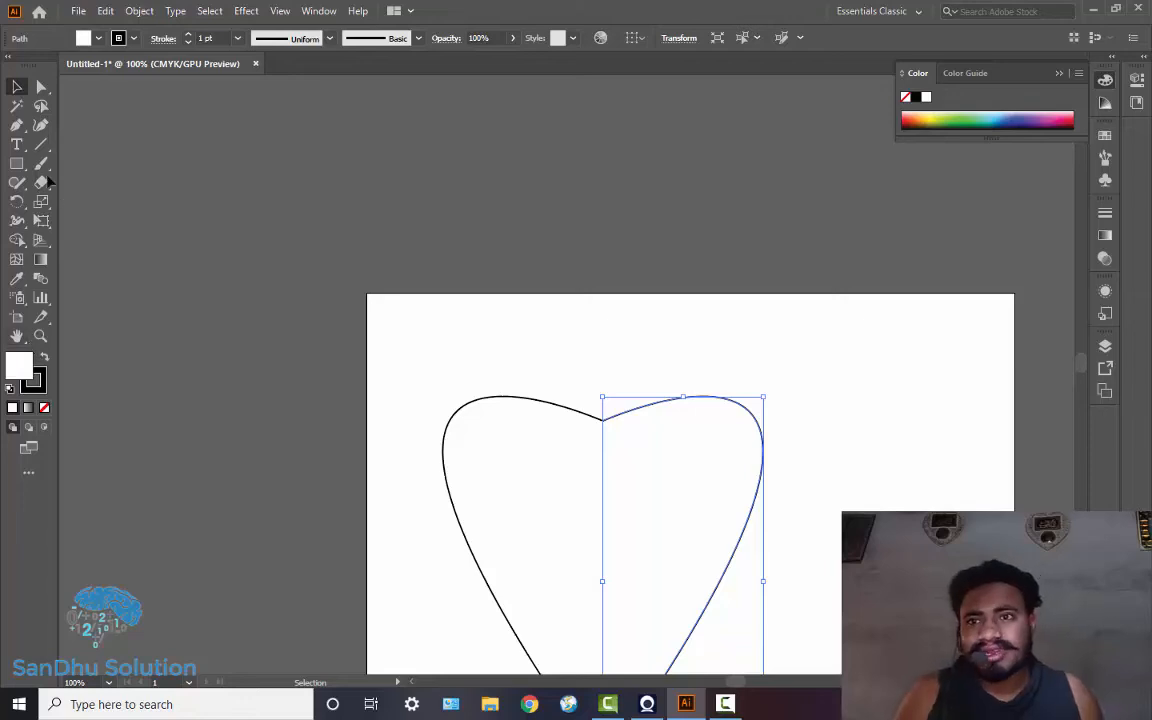
click(40, 145)
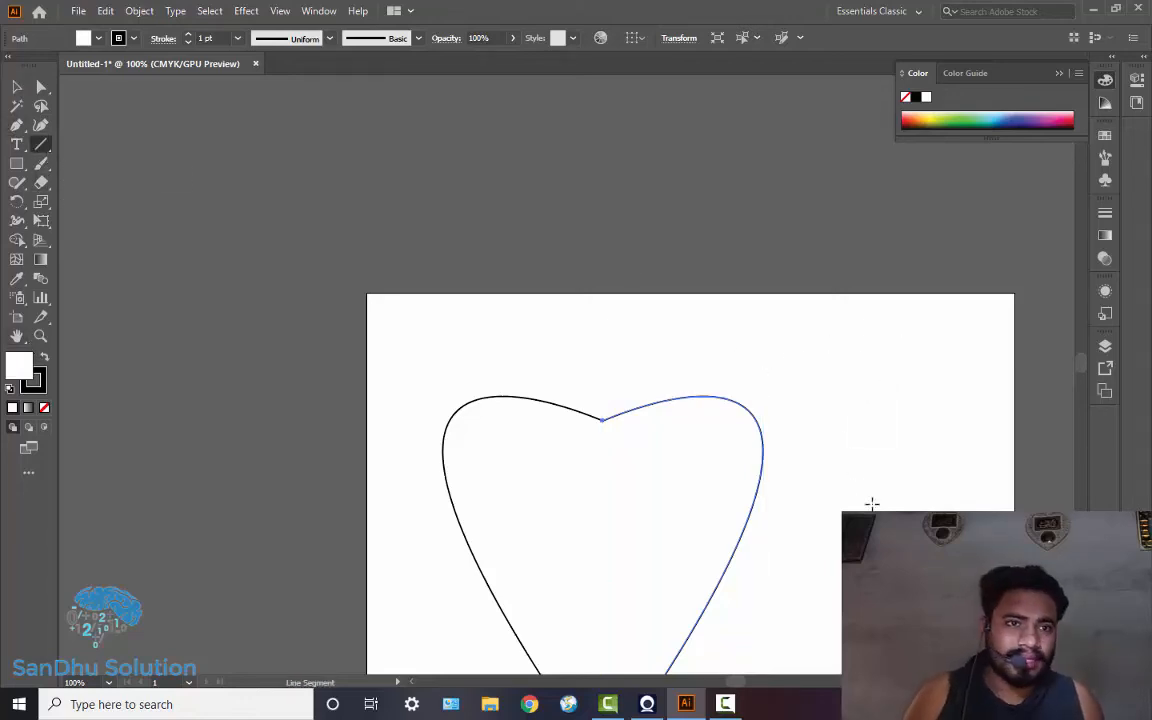
mouse_move(889, 387)
mouse_down()
mouse_move(931, 506)
mouse_move(947, 518)
mouse_up()
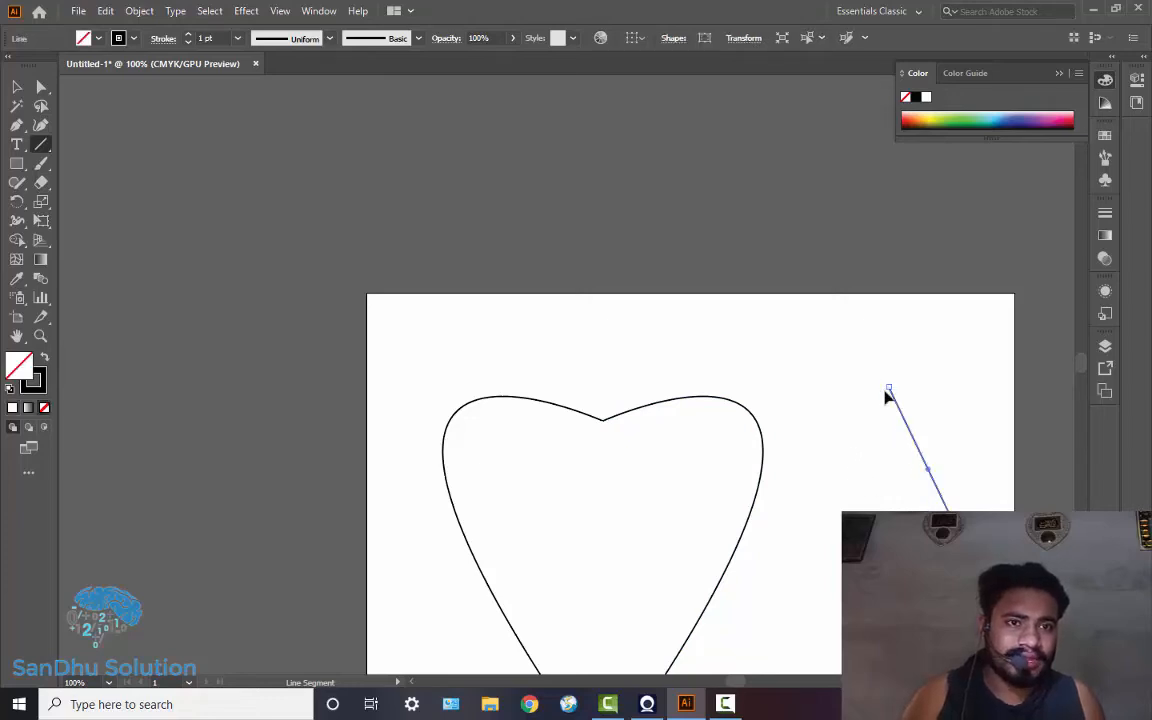
drag(877, 390, 877, 500)
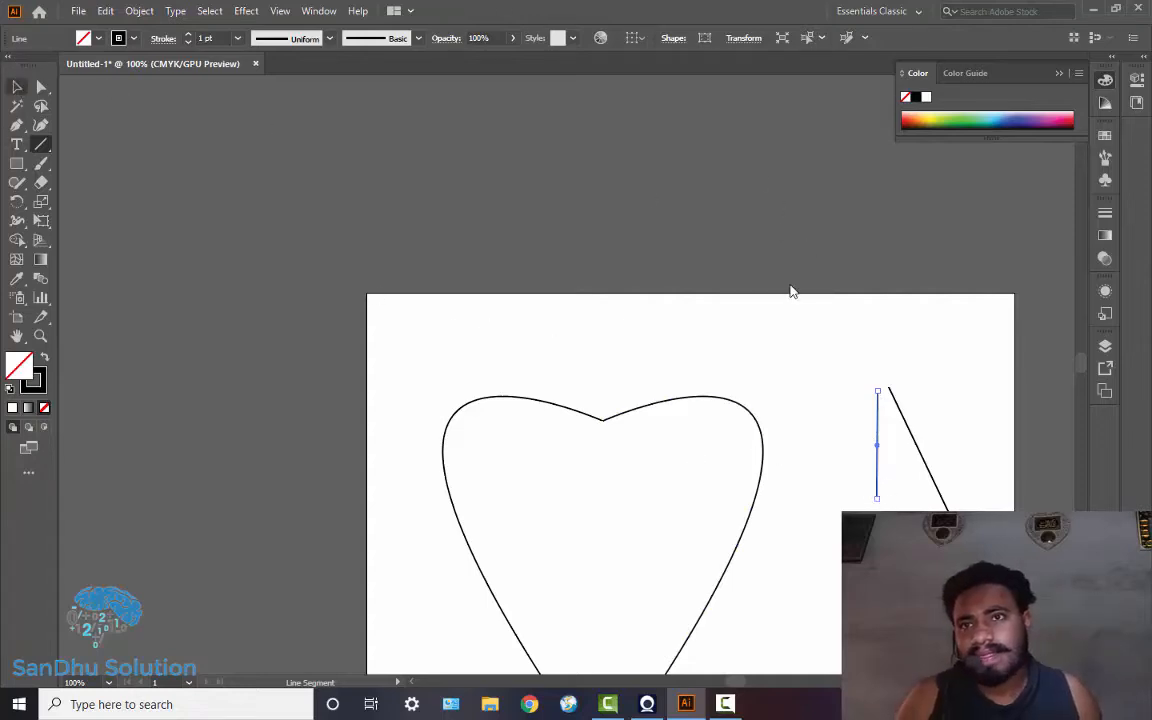
Step: Select the upper anchor points of the two line segments with the Direct Selection tool and join them
click(17, 86)
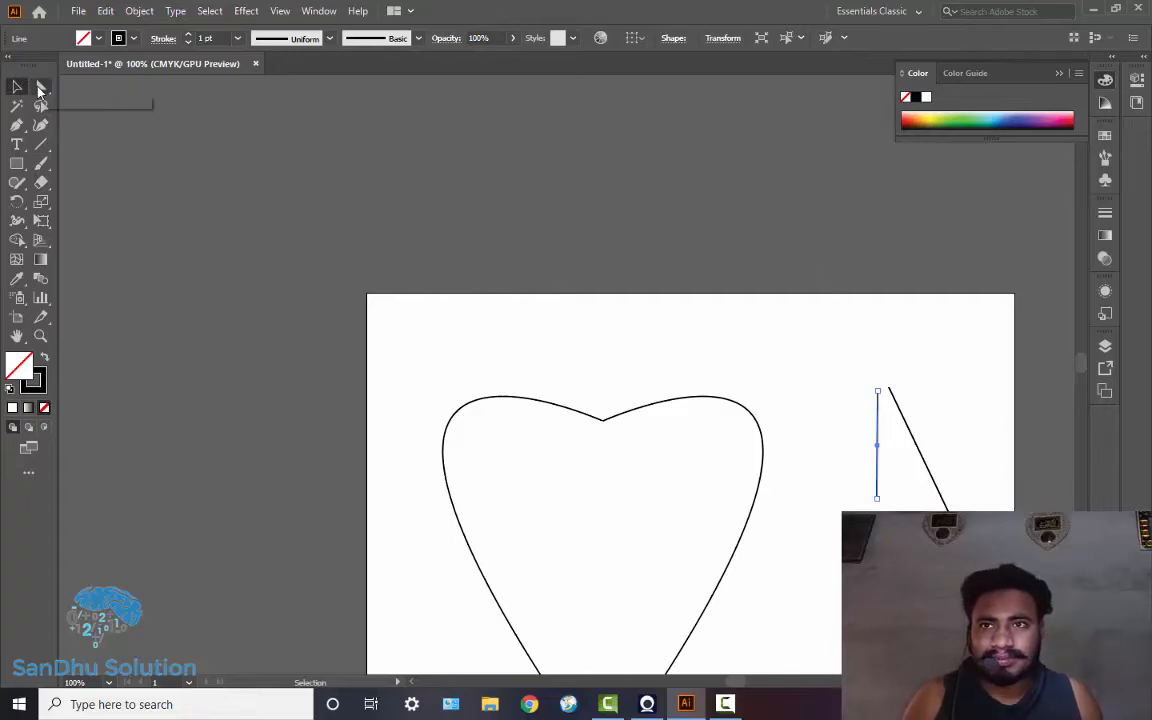
click(40, 88)
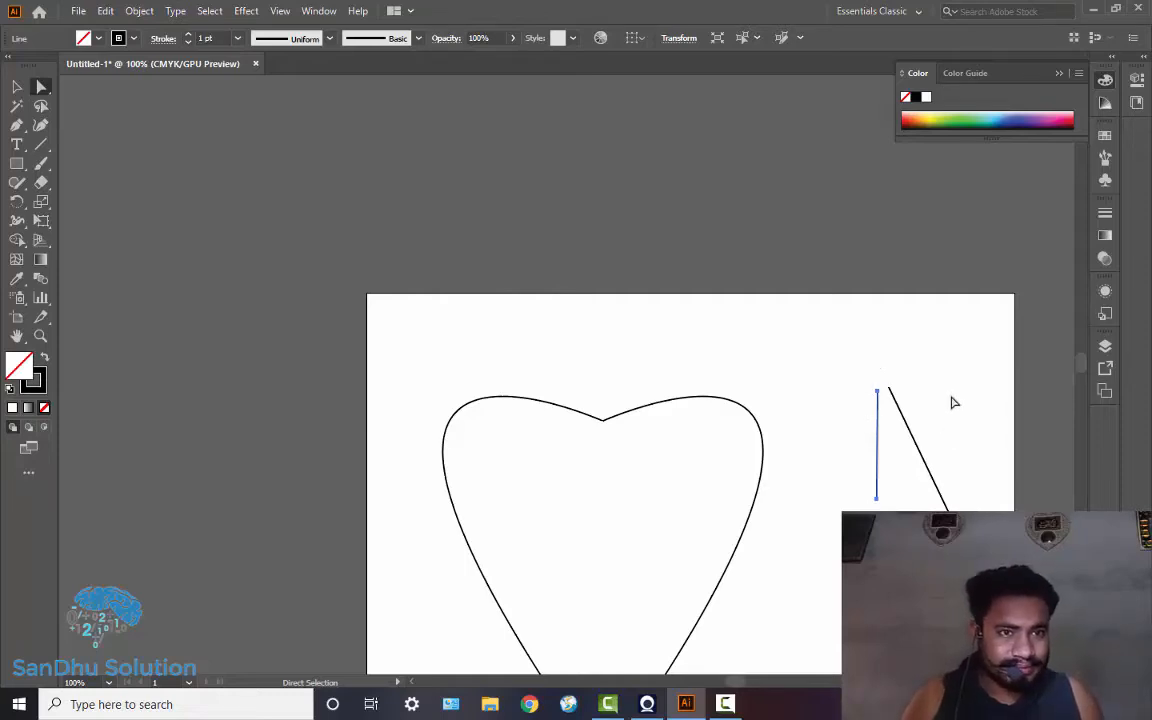
click(905, 382)
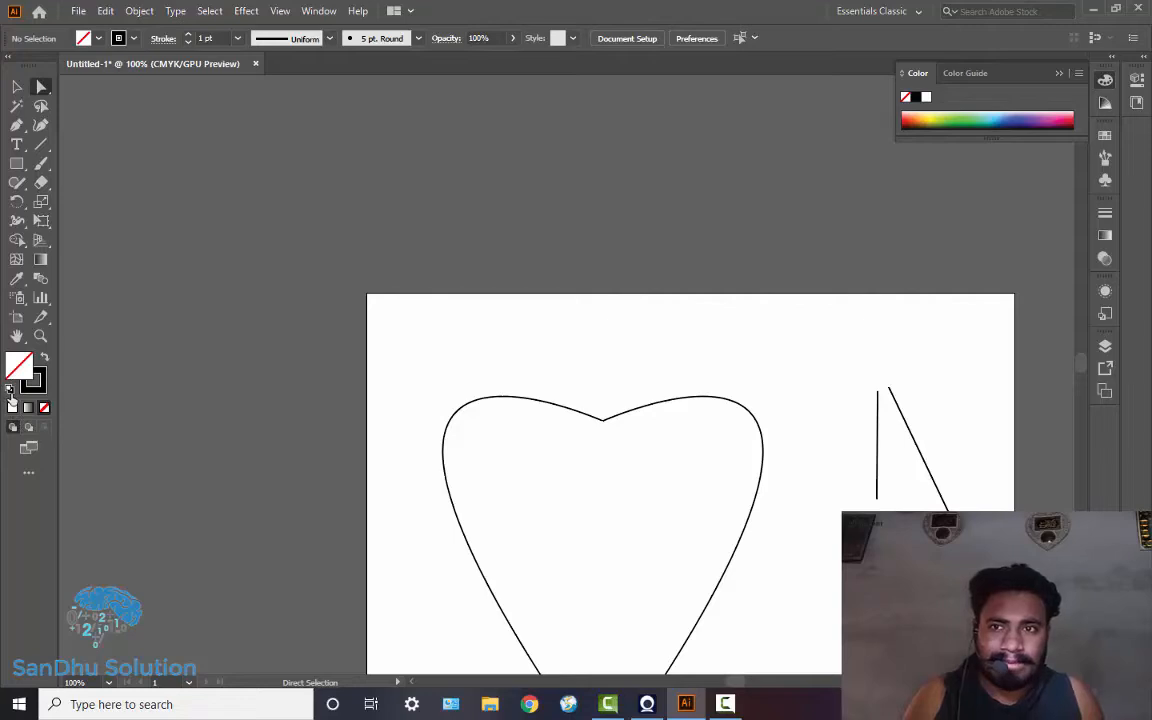
click(10, 400)
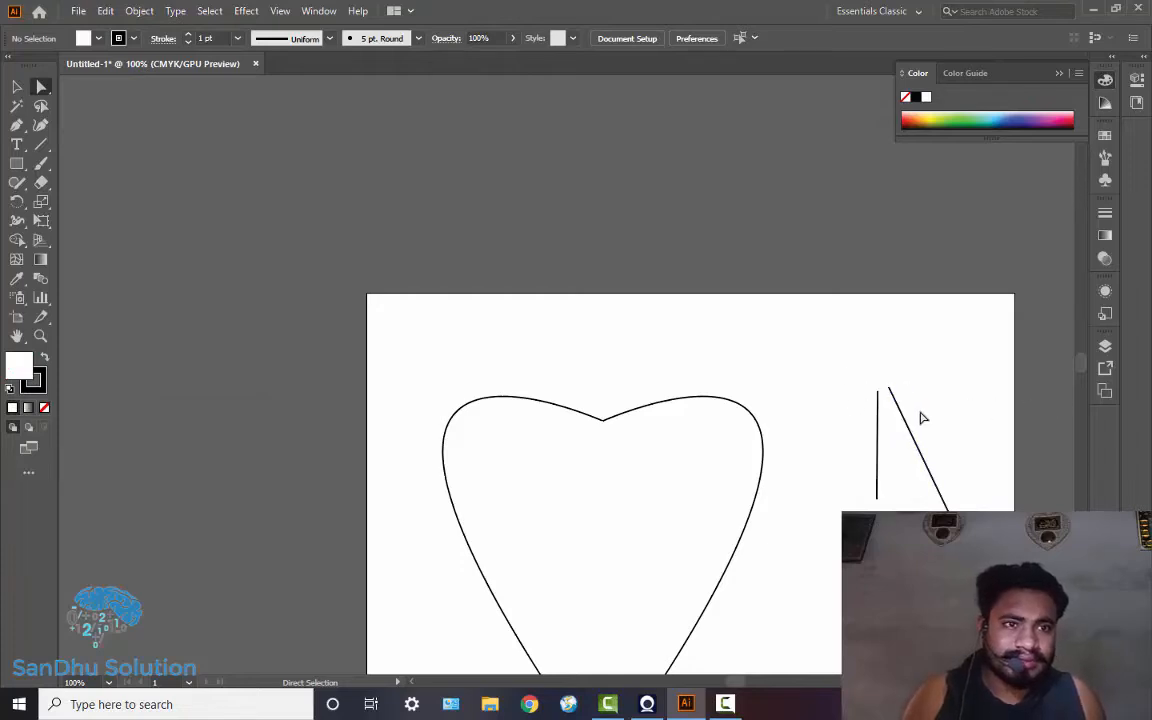
key(ctrl)
key(ctrl+space)
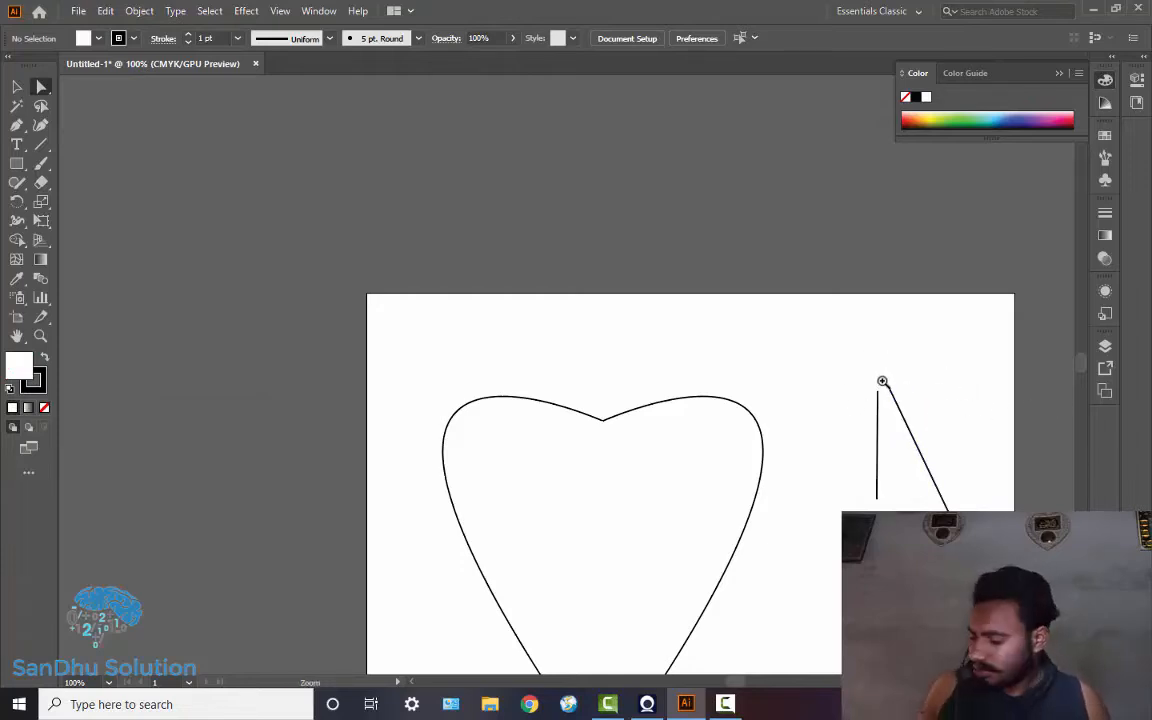
ctrl+click(892, 382)
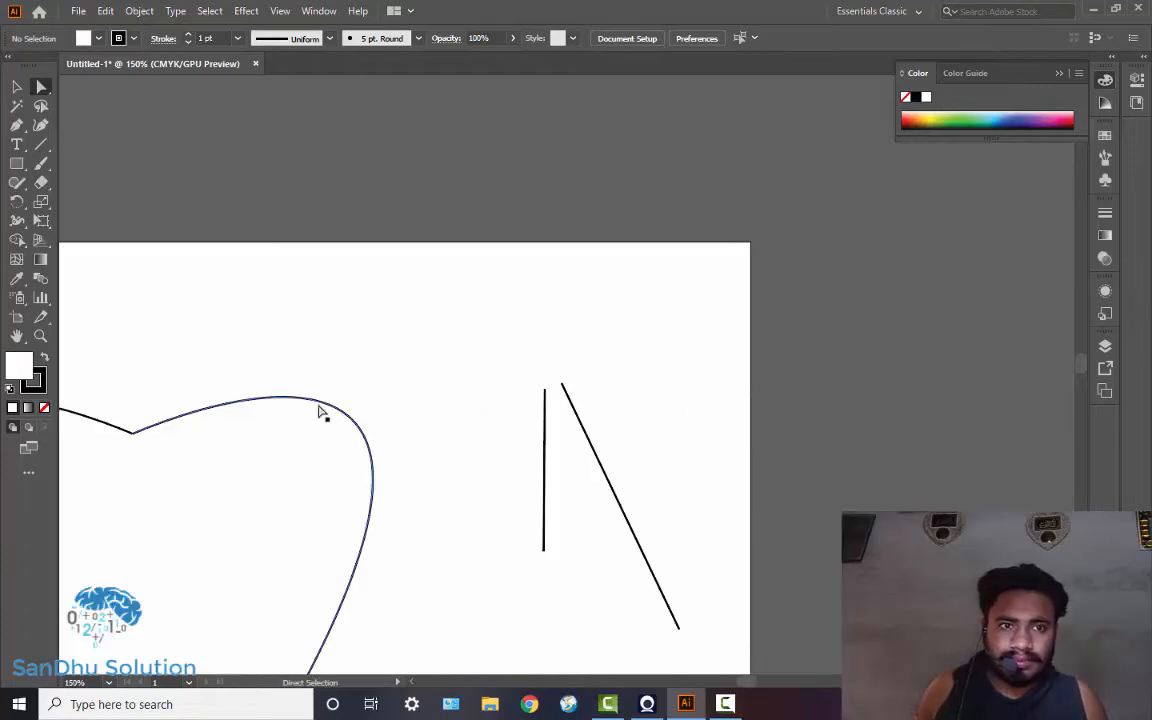
key(space)
drag(572, 320, 869, 267)
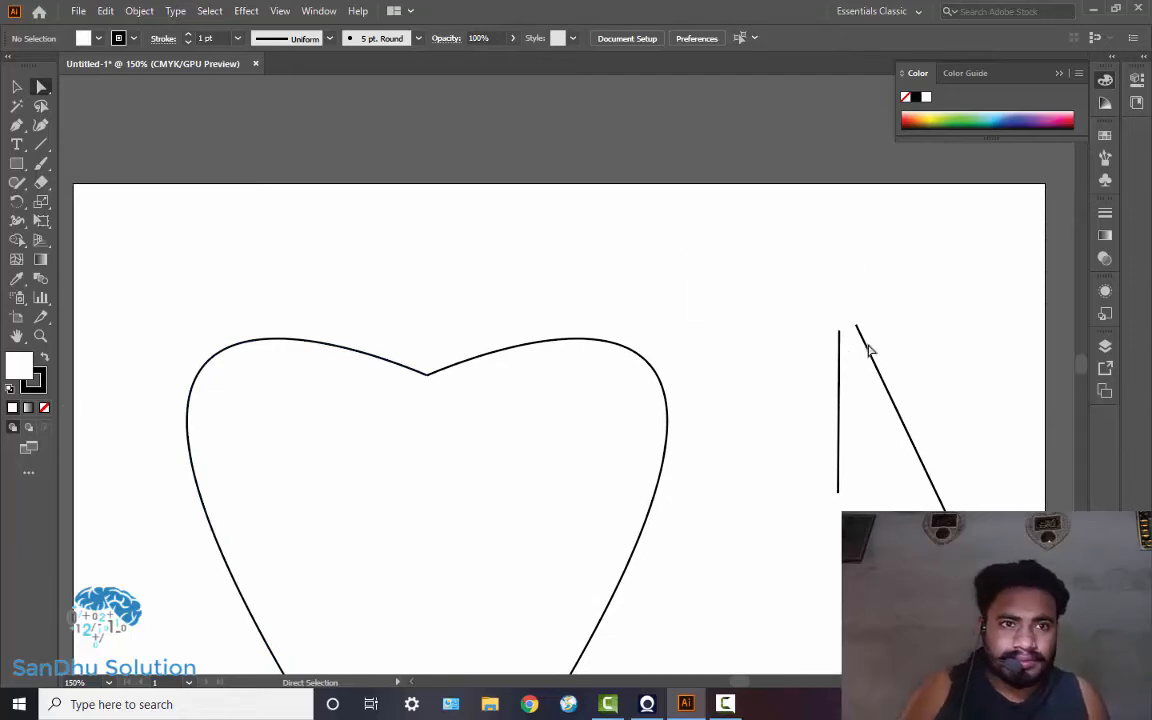
drag(812, 298, 933, 376)
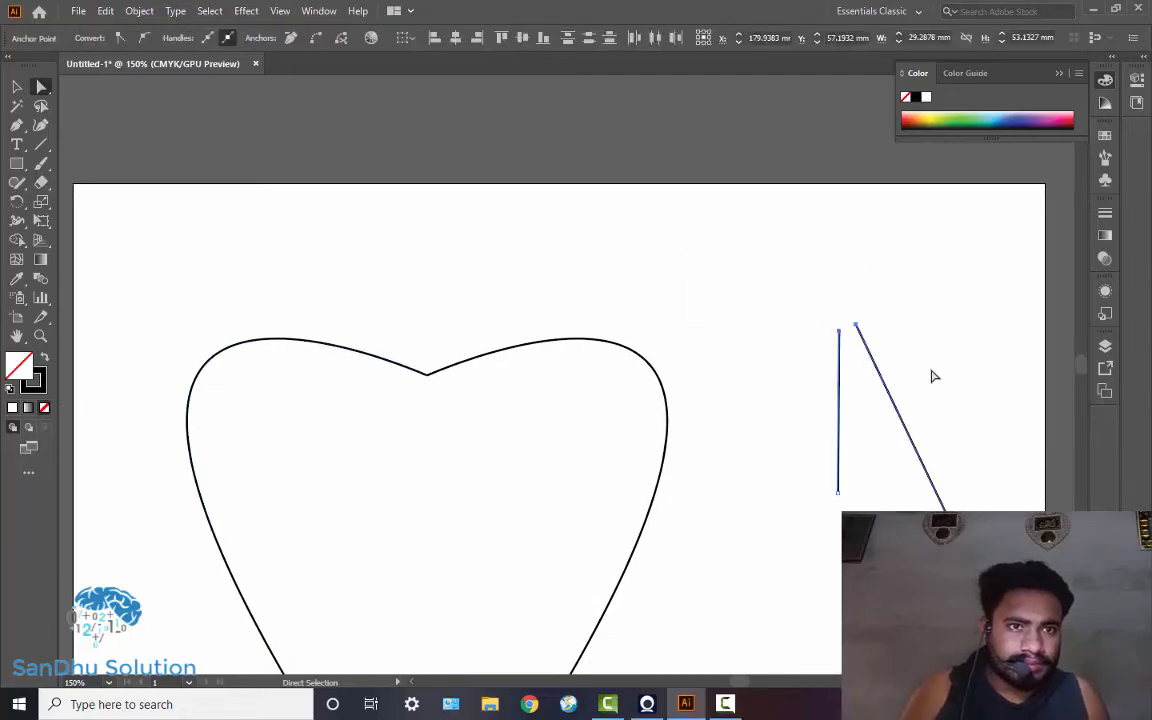
right_click(947, 265)
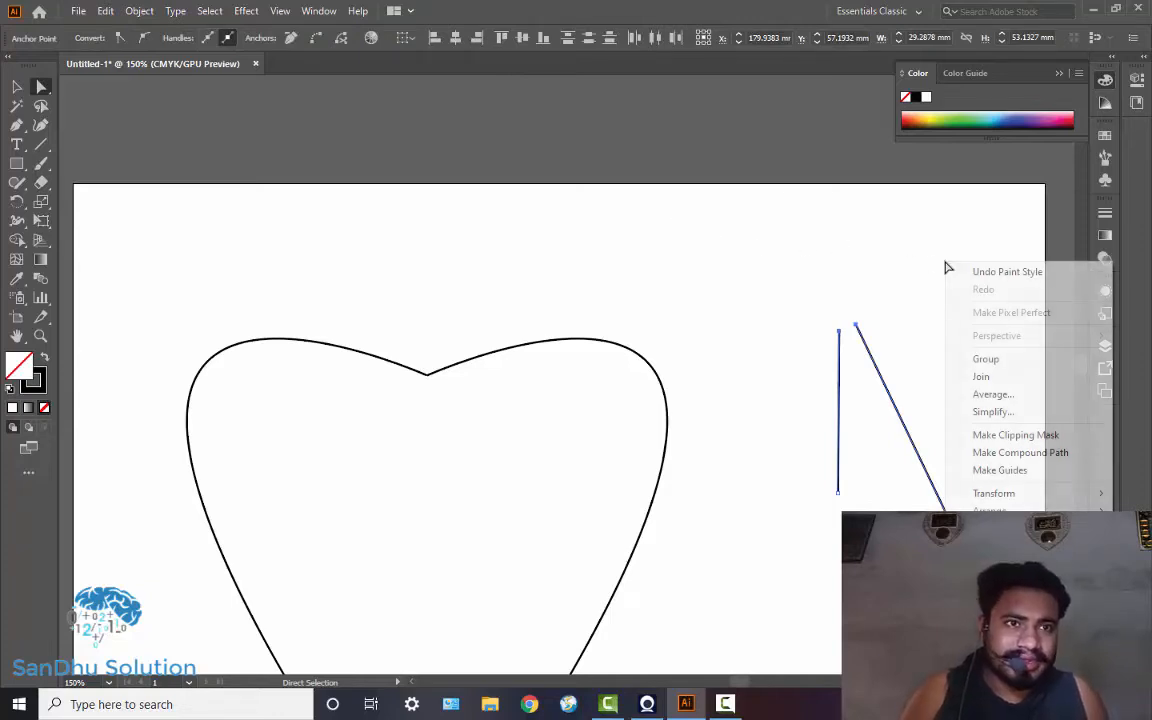
click(985, 377)
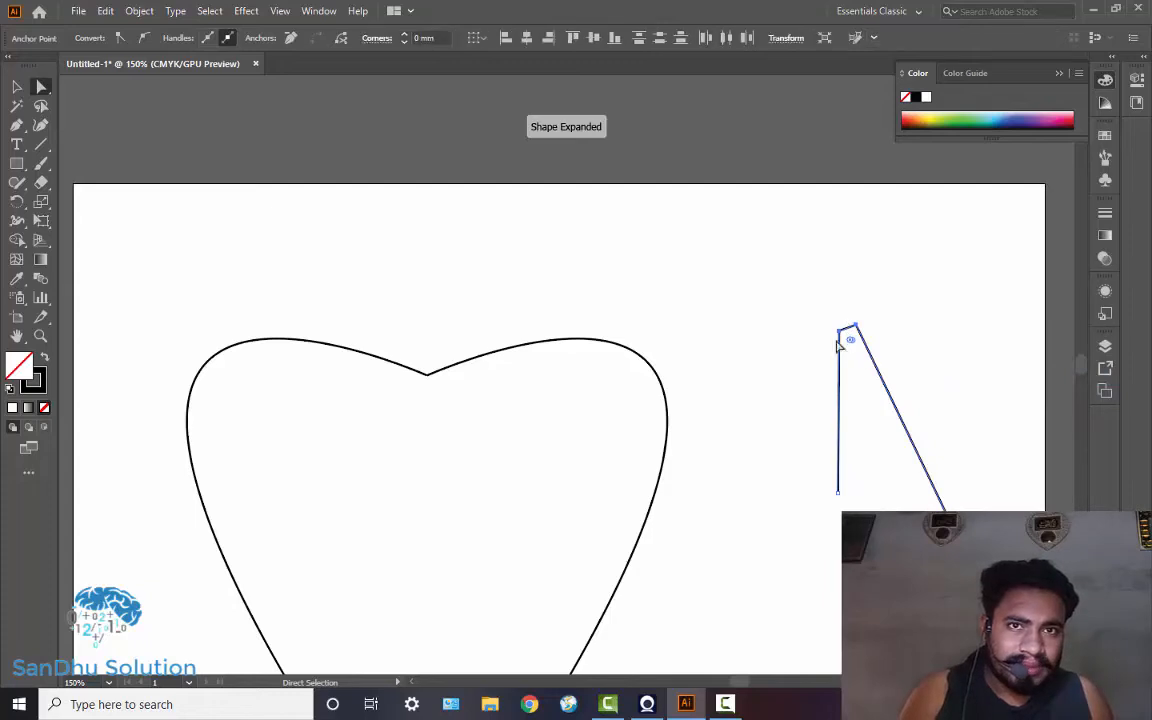
Step: Inspect the connecting segment between the two lines' upper ends up close and undo the join
key(ctrl+space)
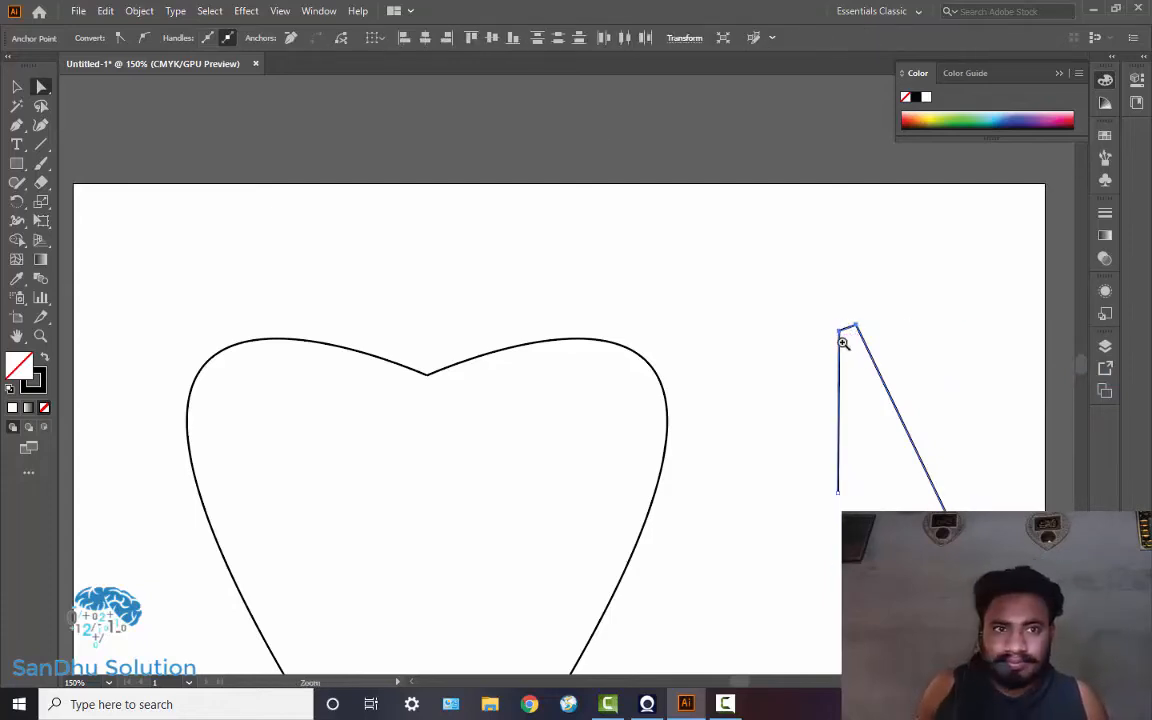
click(862, 343)
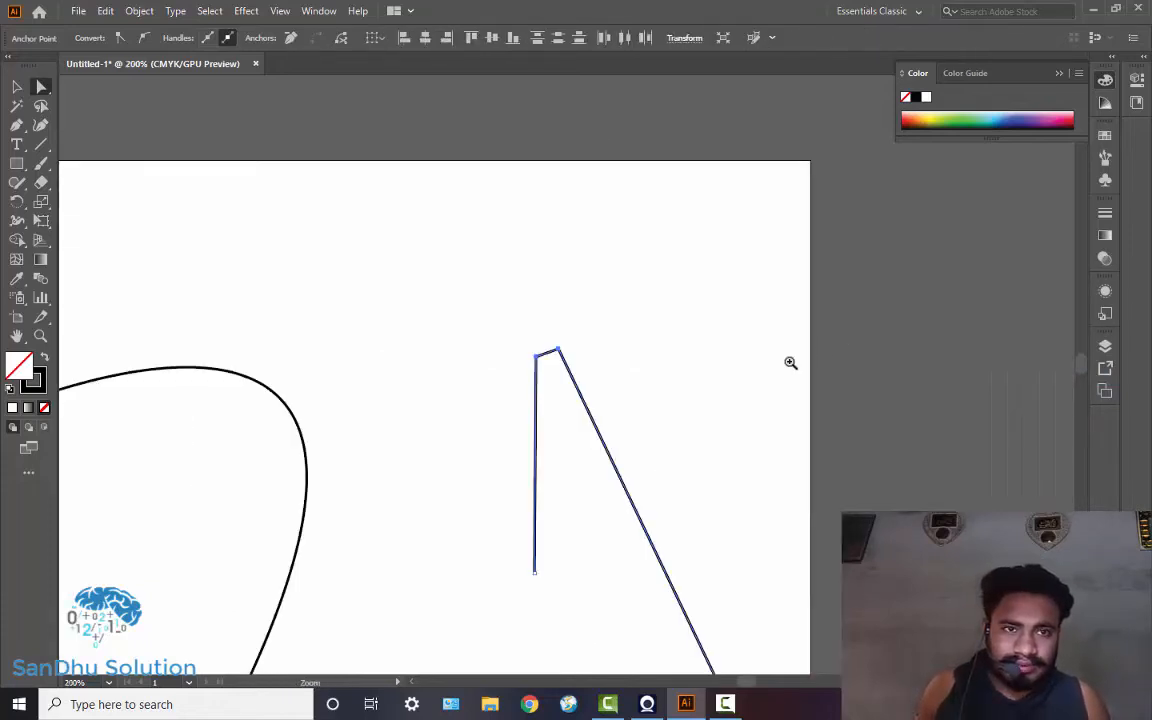
click(565, 371)
click(522, 372)
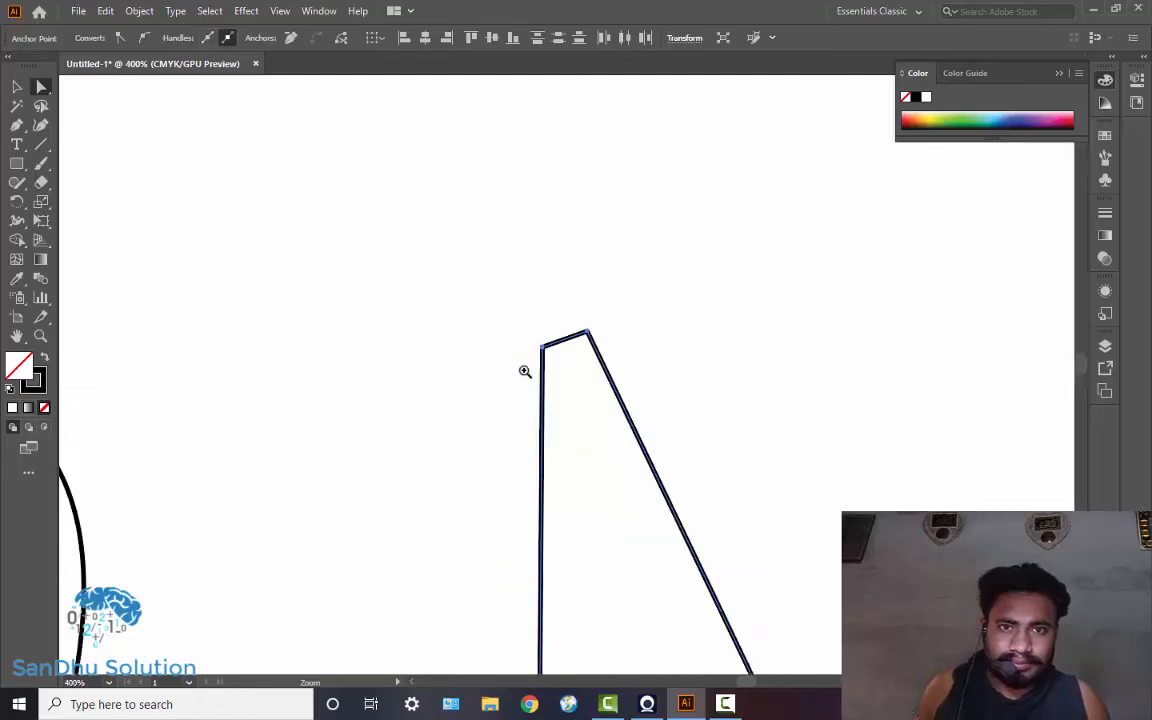
click(602, 367)
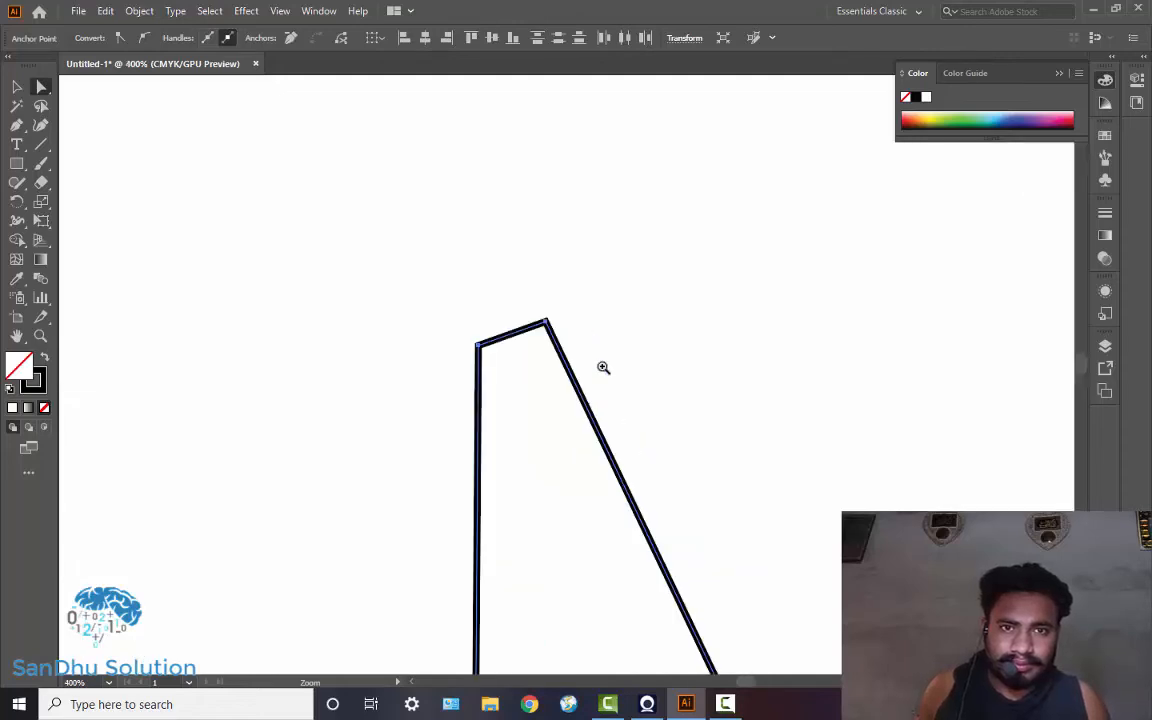
drag(710, 347, 928, 291)
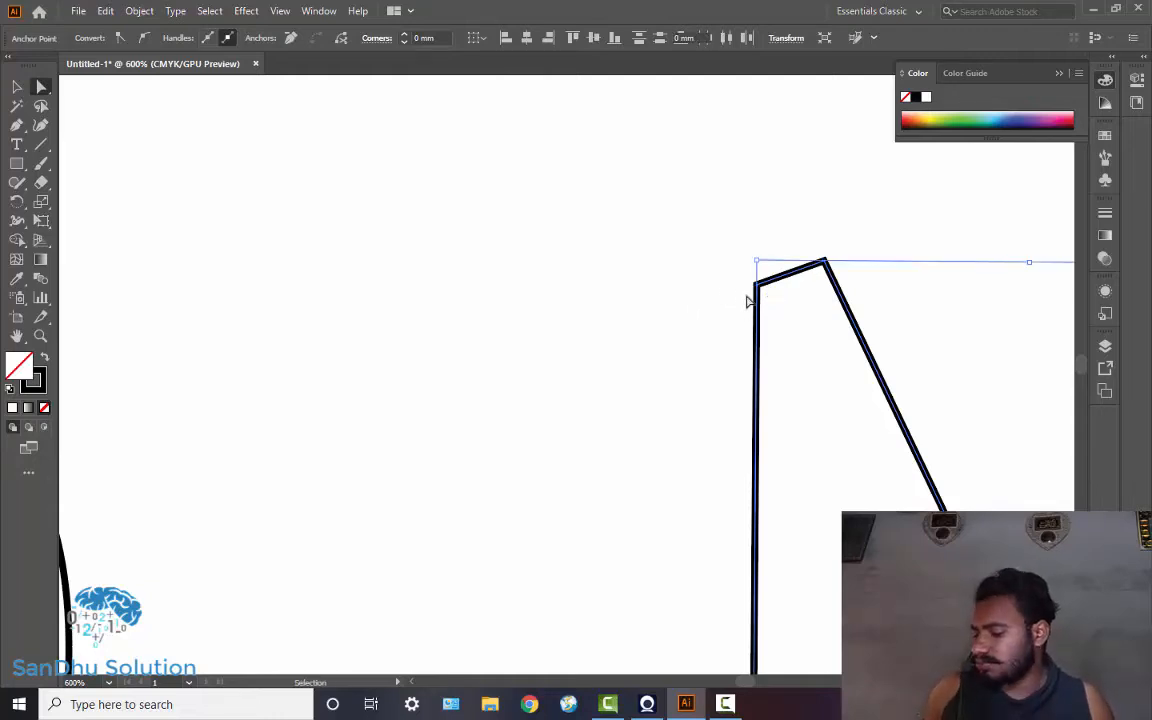
key(ctrl+z)
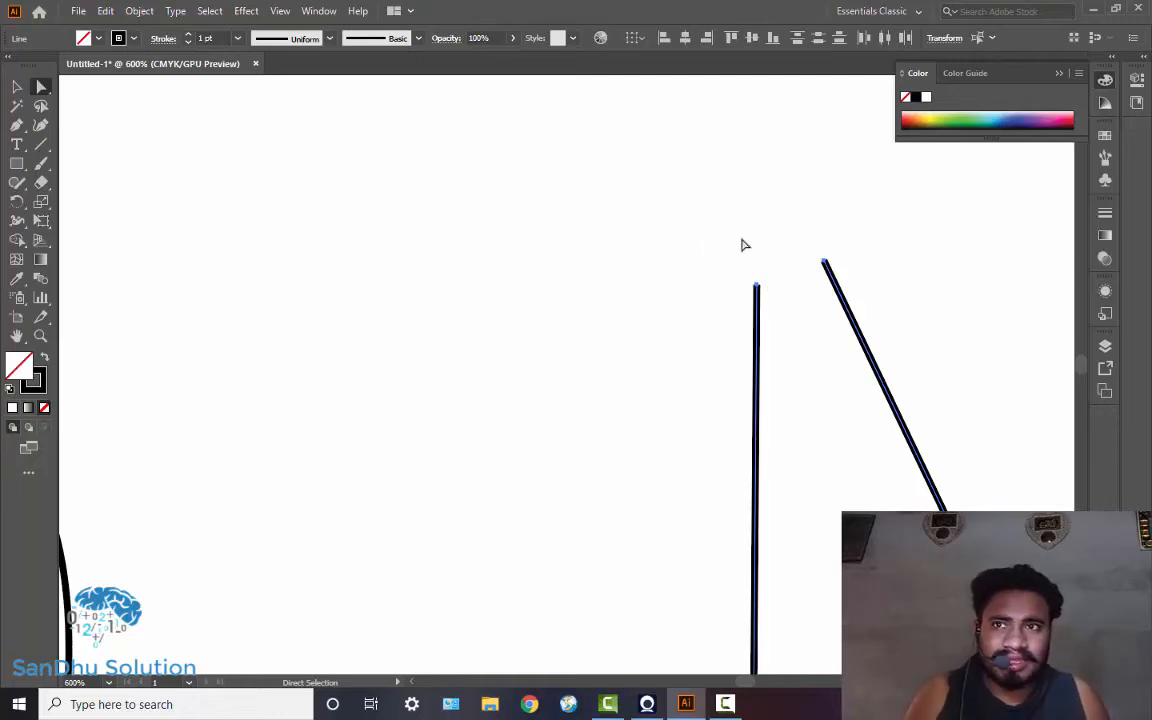
Step: Average the two lines' upper anchor points along both axes so the line ends meet at one point
drag(666, 199, 898, 310)
right_click(874, 222)
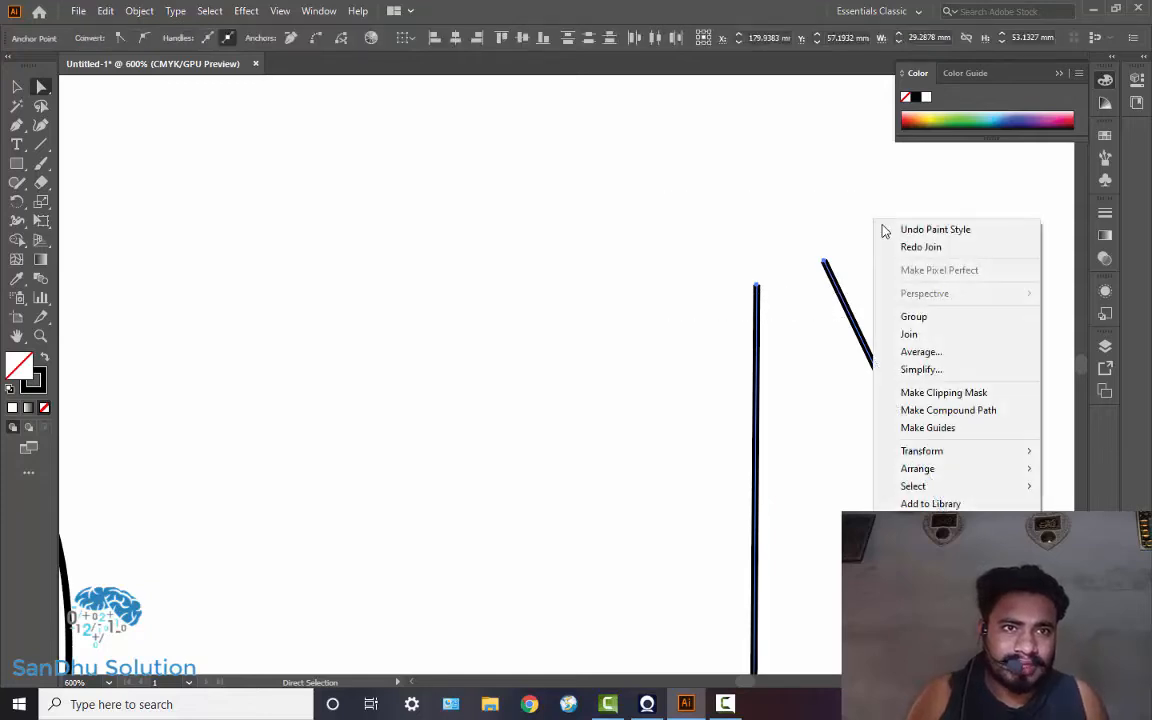
click(938, 354)
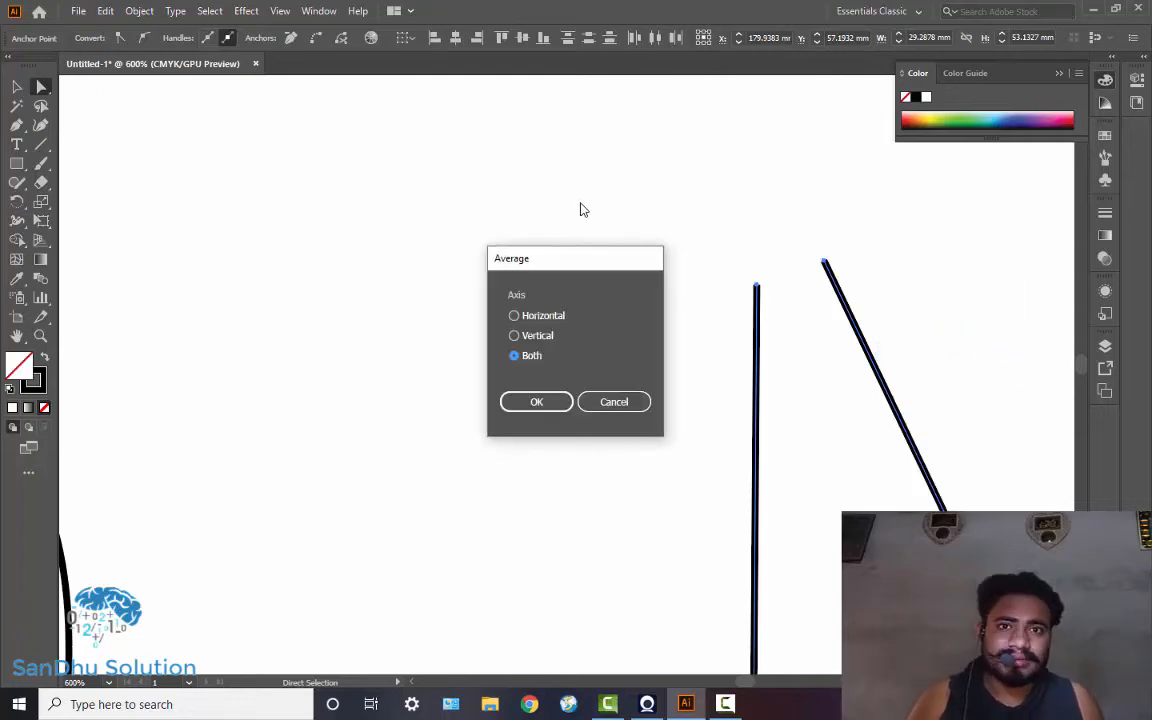
drag(600, 266, 636, 138)
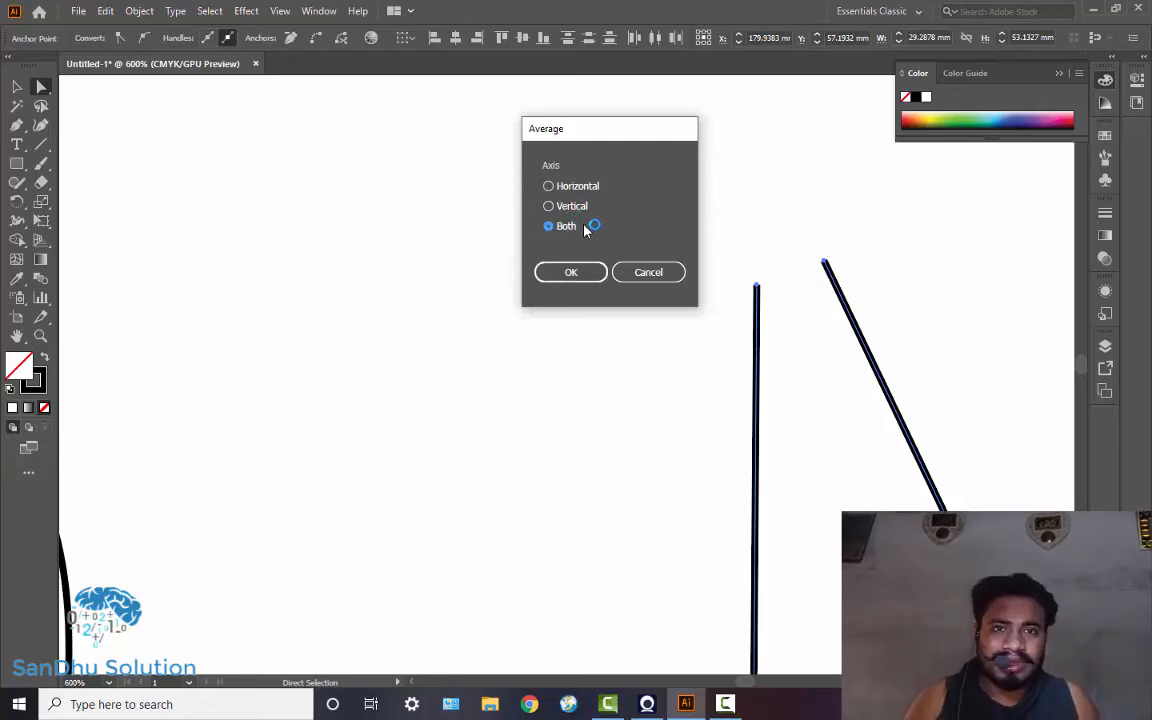
click(585, 272)
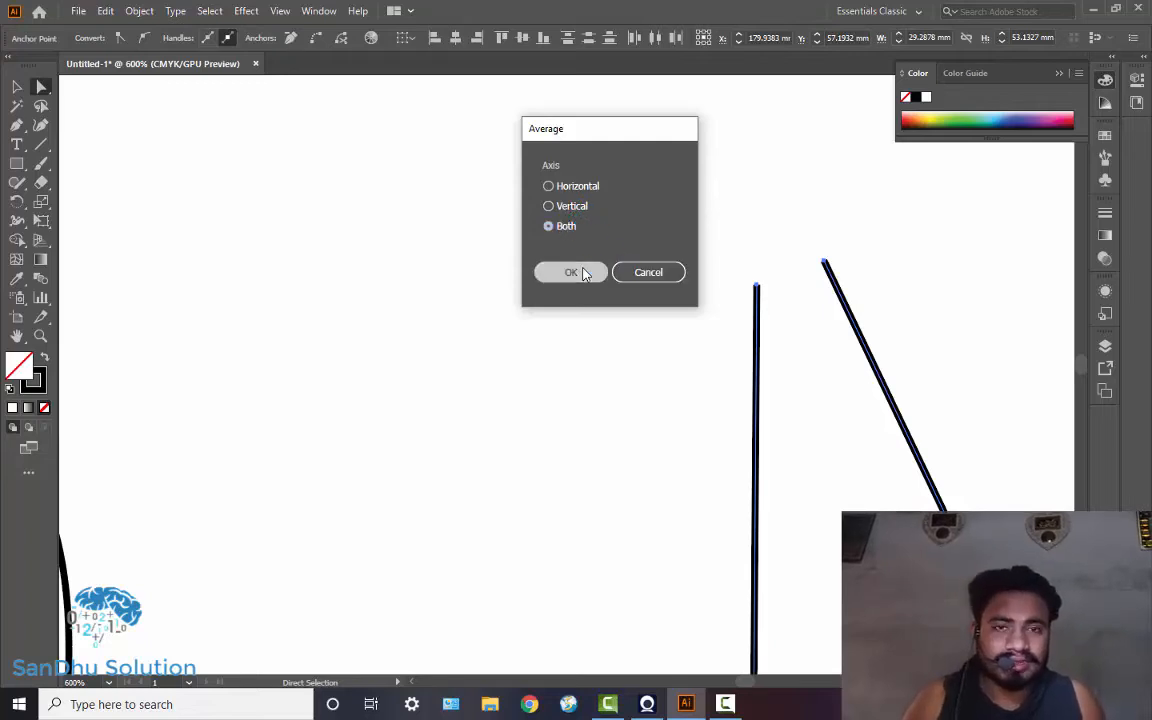
click(585, 272)
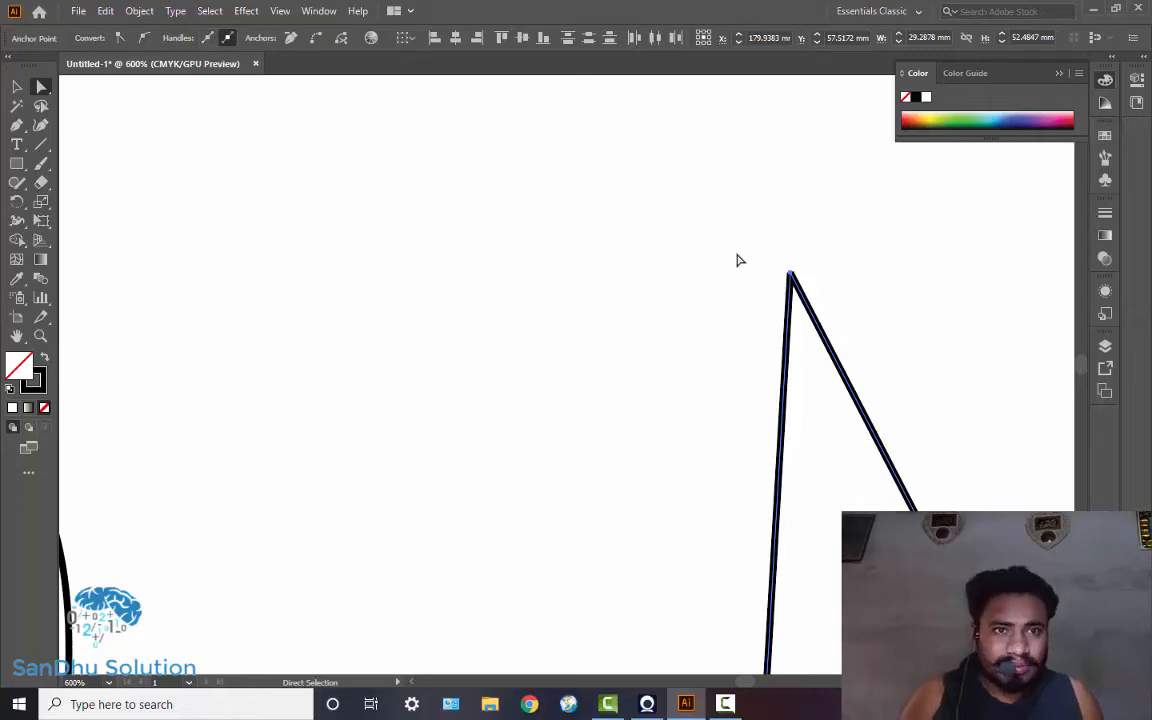
Step: Select the coinciding upper endpoints of the two line segments and join them into one path
drag(735, 244, 931, 287)
right_click(931, 287)
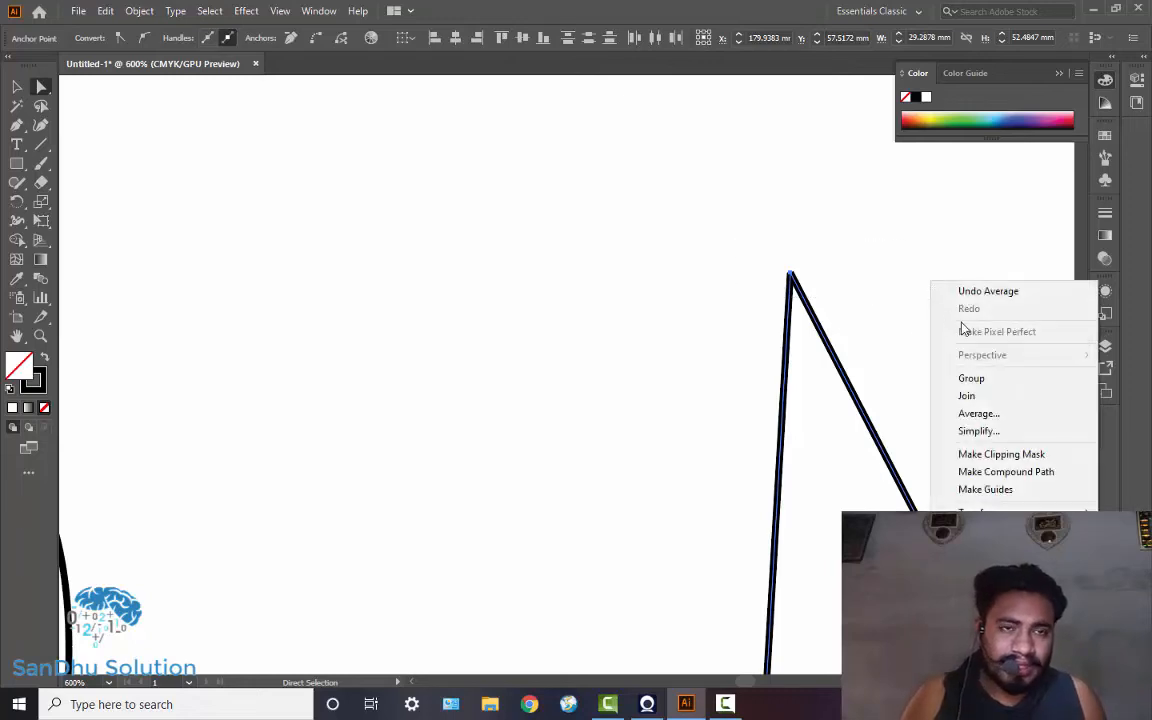
click(966, 397)
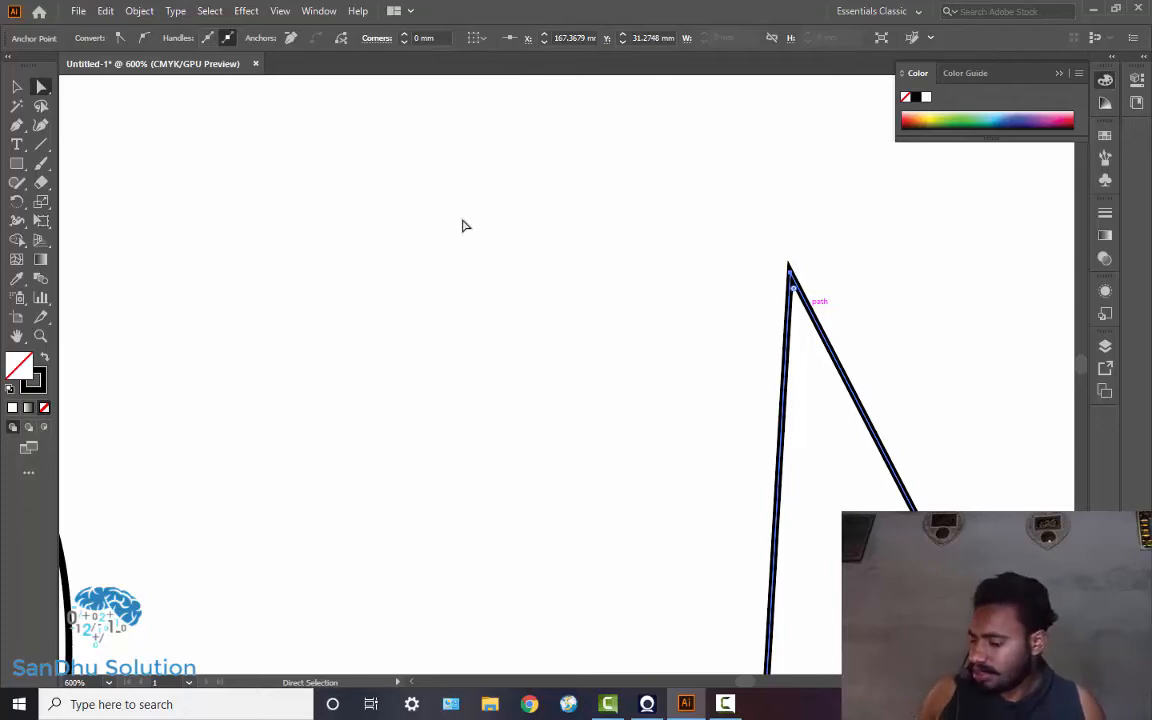
Step: Select the two anchor points at the heart's upper notch, average them along both axes and join them
key(ctrl)
key(ctrl+space)
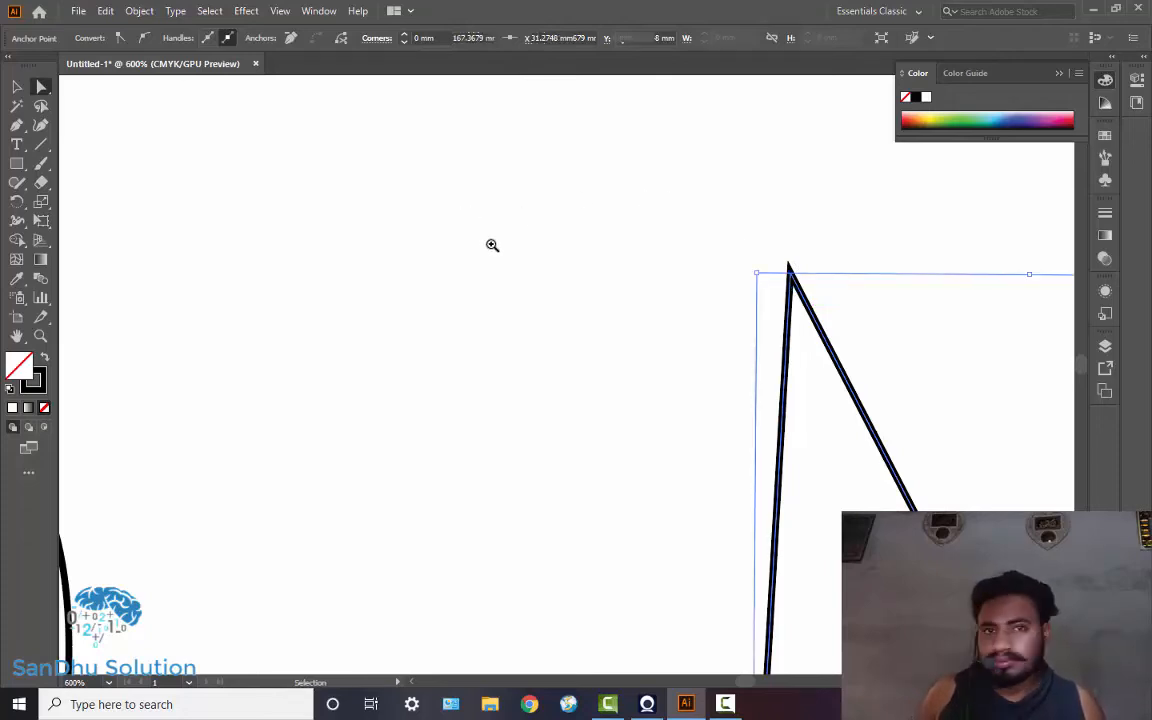
ctrl+alt+click(260, 340)
ctrl+alt+click(260, 340)
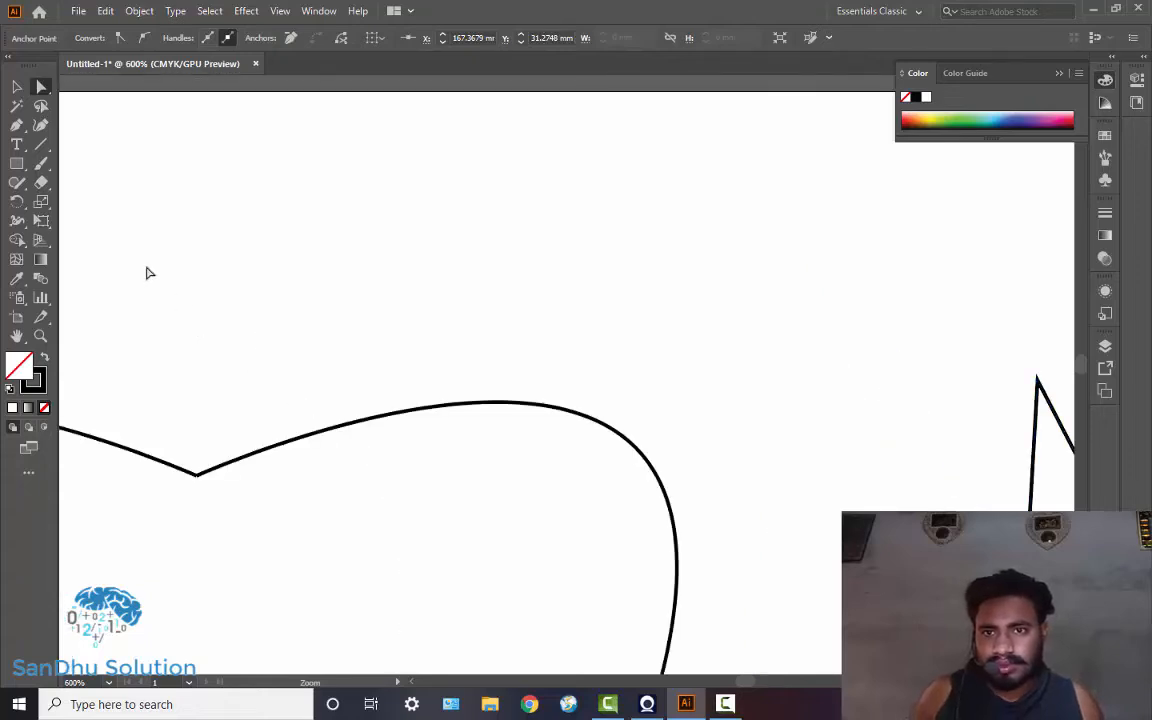
key(space)
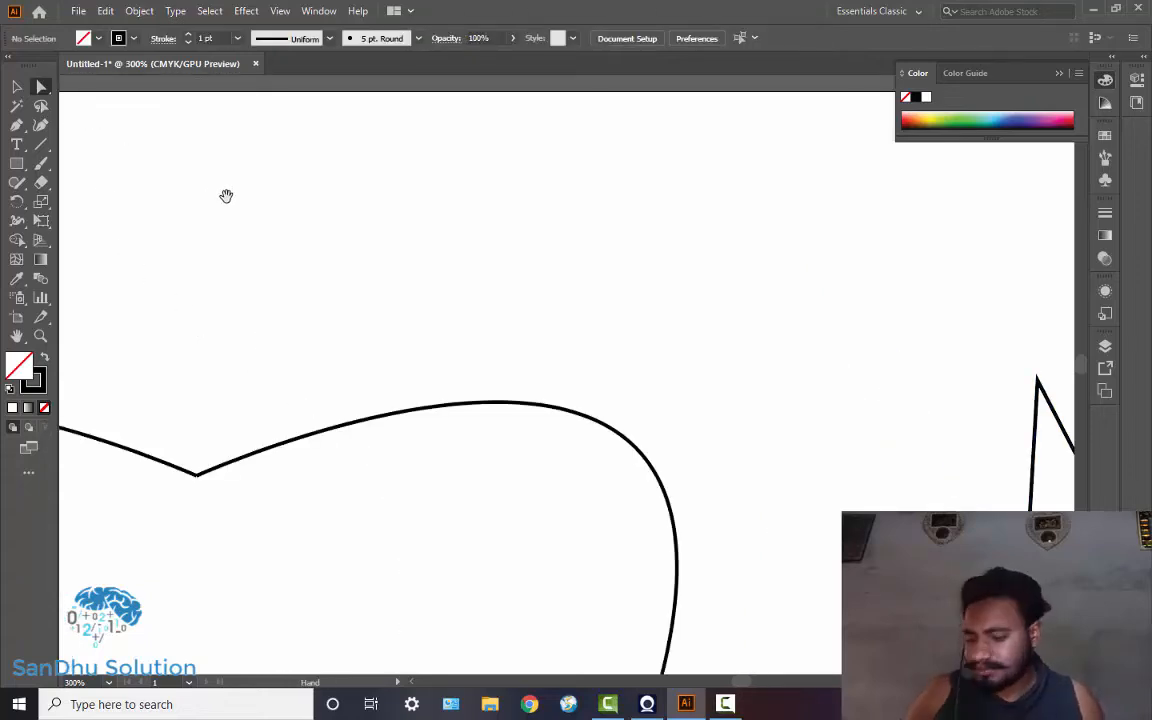
drag(473, 152, 715, 64)
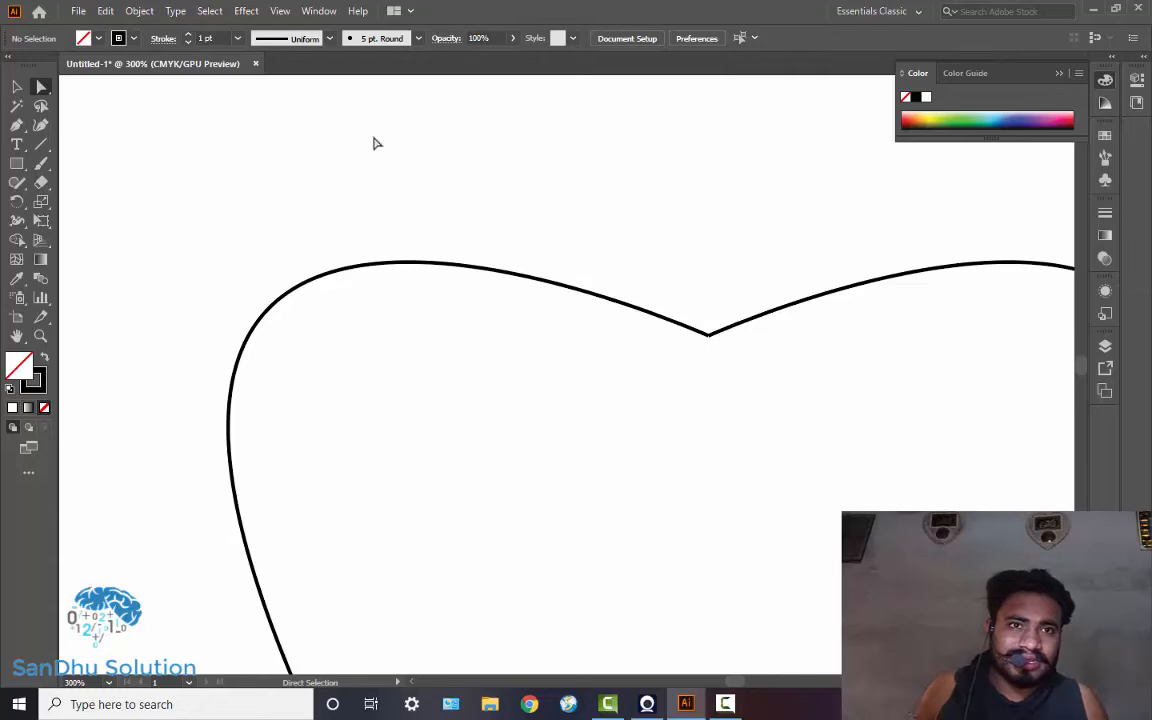
drag(641, 279, 792, 406)
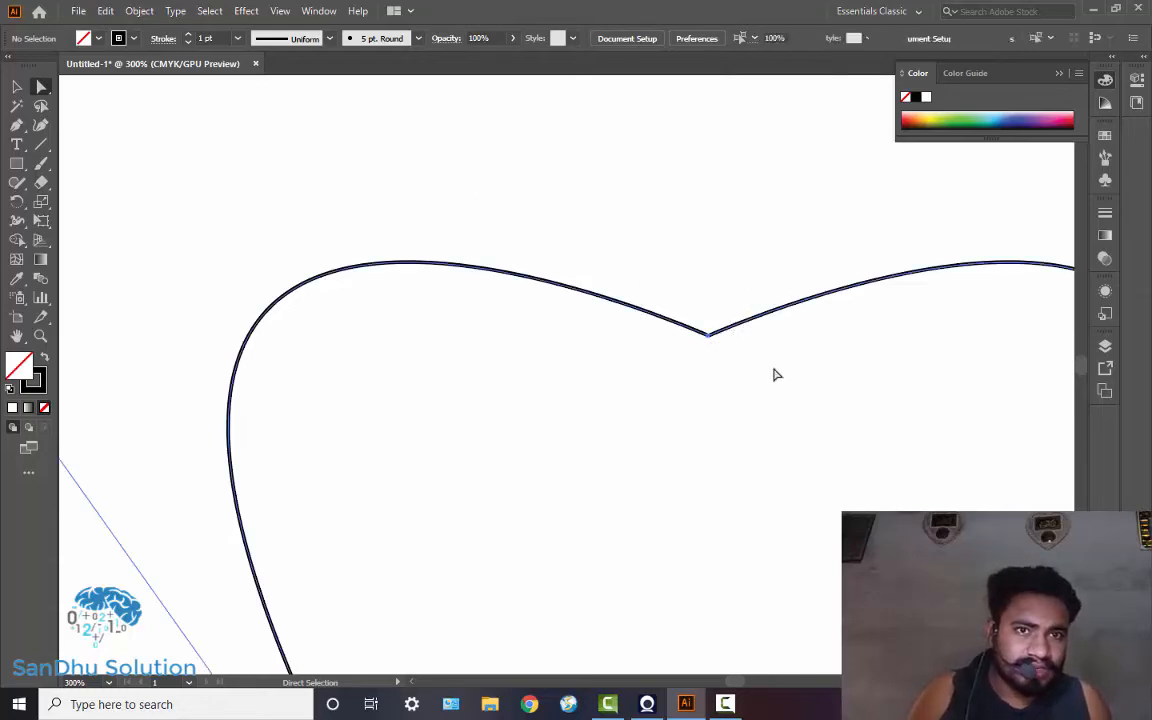
right_click(701, 238)
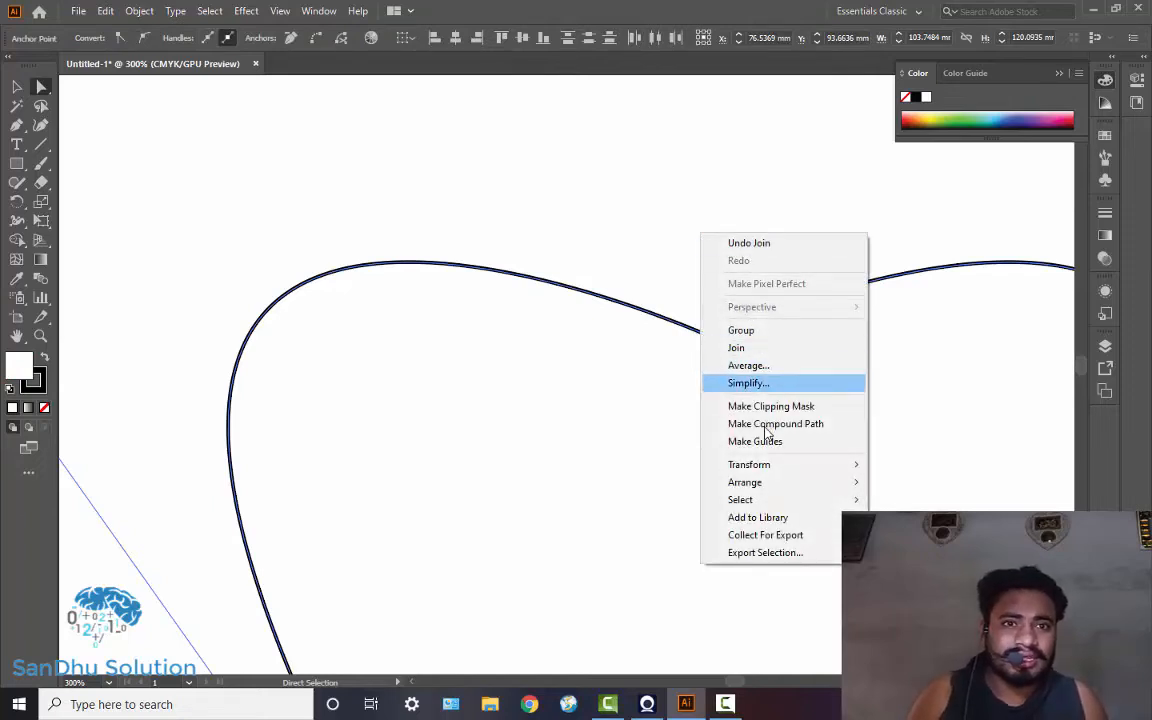
click(764, 365)
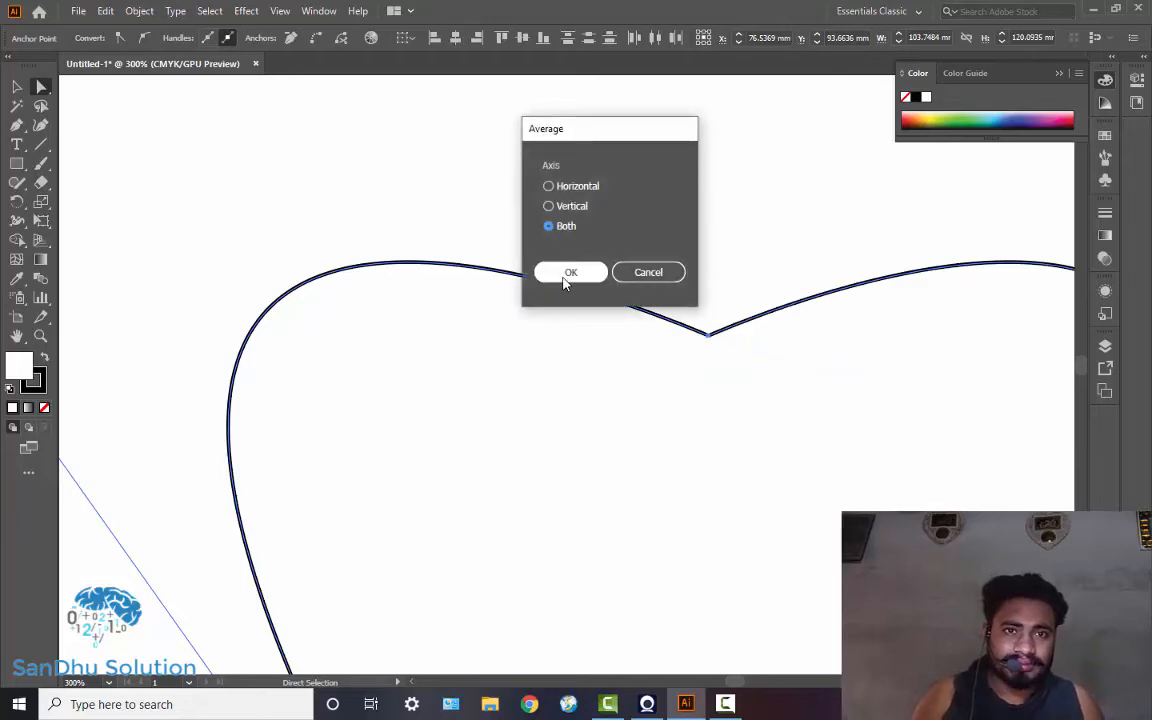
click(566, 275)
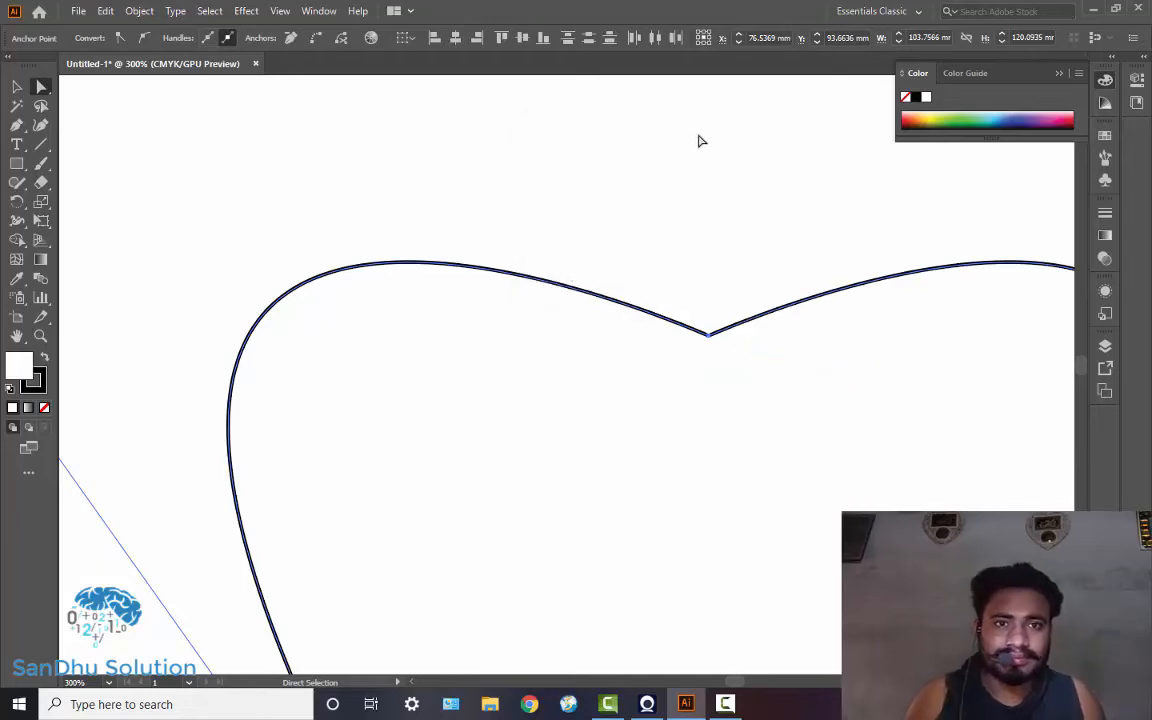
right_click(740, 177)
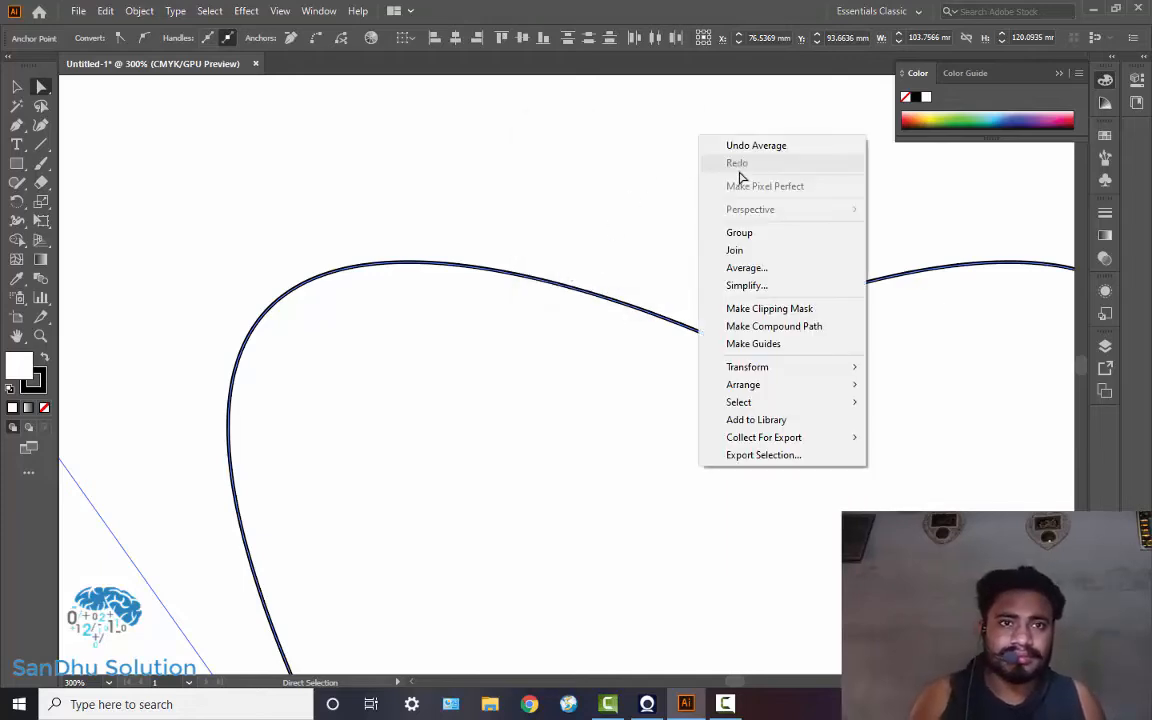
click(762, 256)
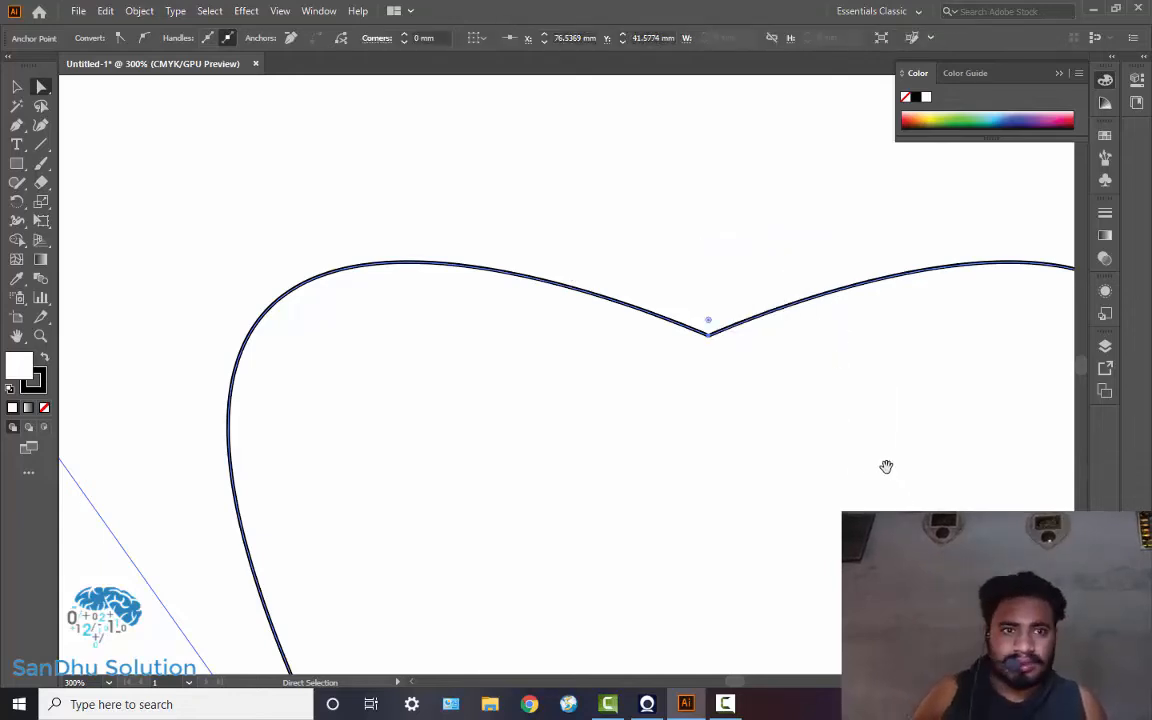
Step: Select the two anchor points at the heart's bottom tip, average them along both axes and join them
drag(885, 465, 976, 30)
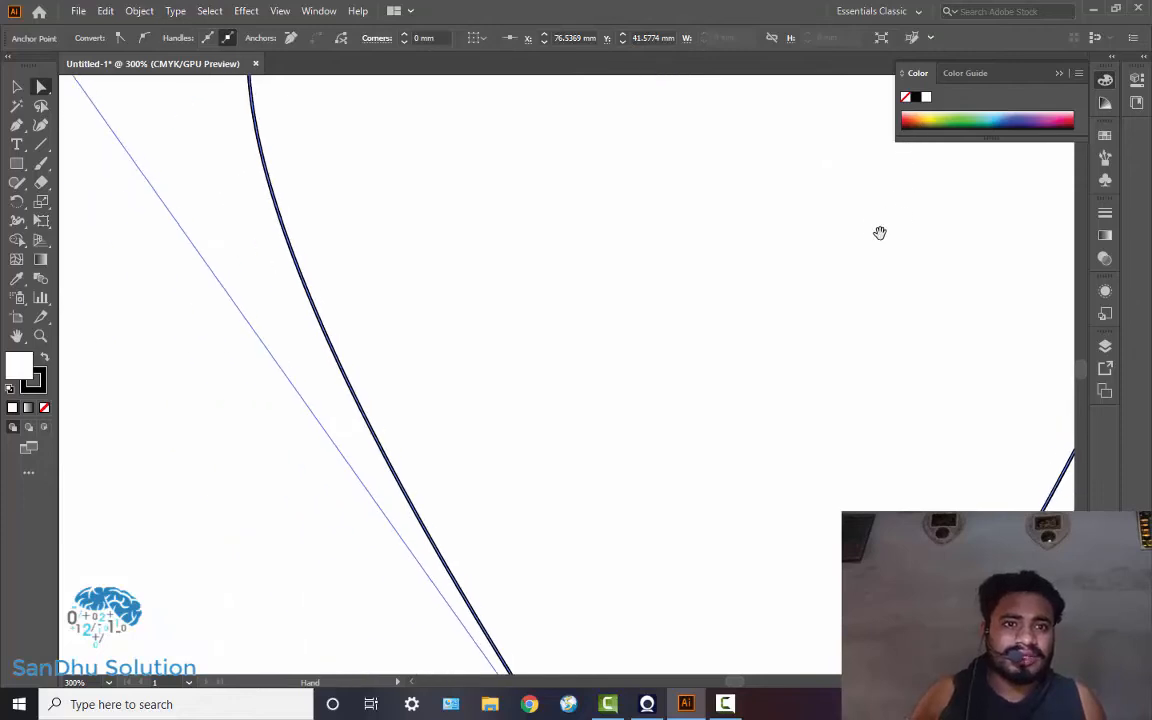
drag(901, 256, 1031, 88)
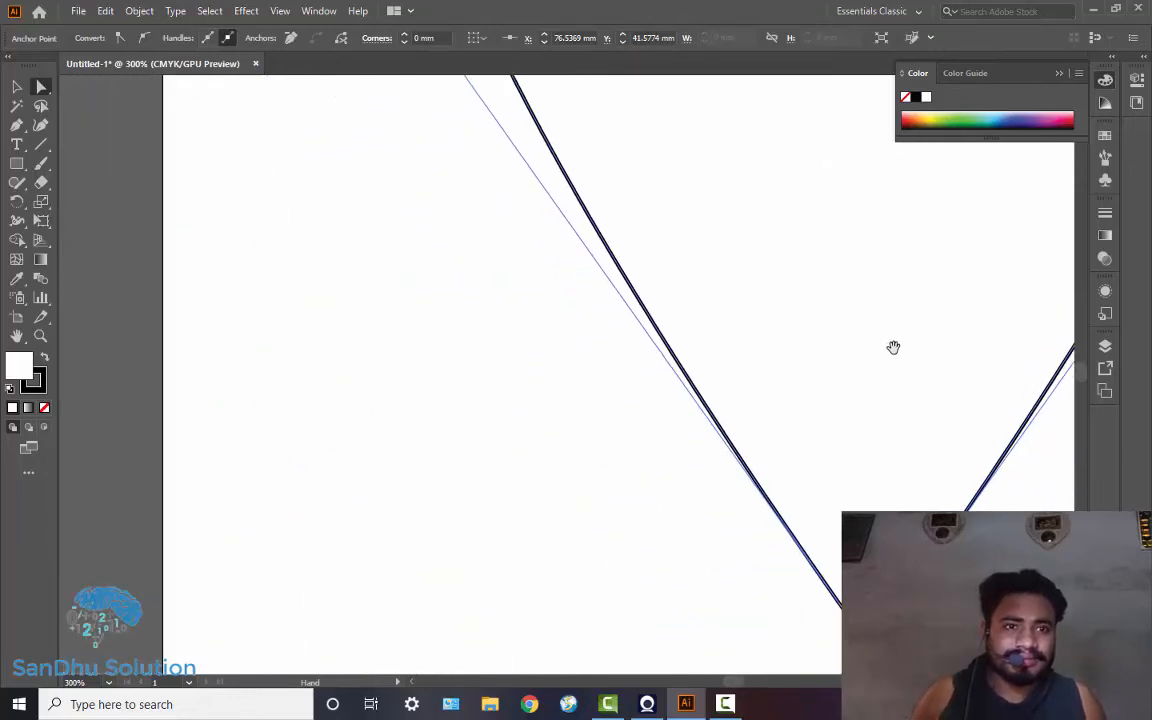
drag(887, 349, 814, 111)
drag(898, 490, 730, 358)
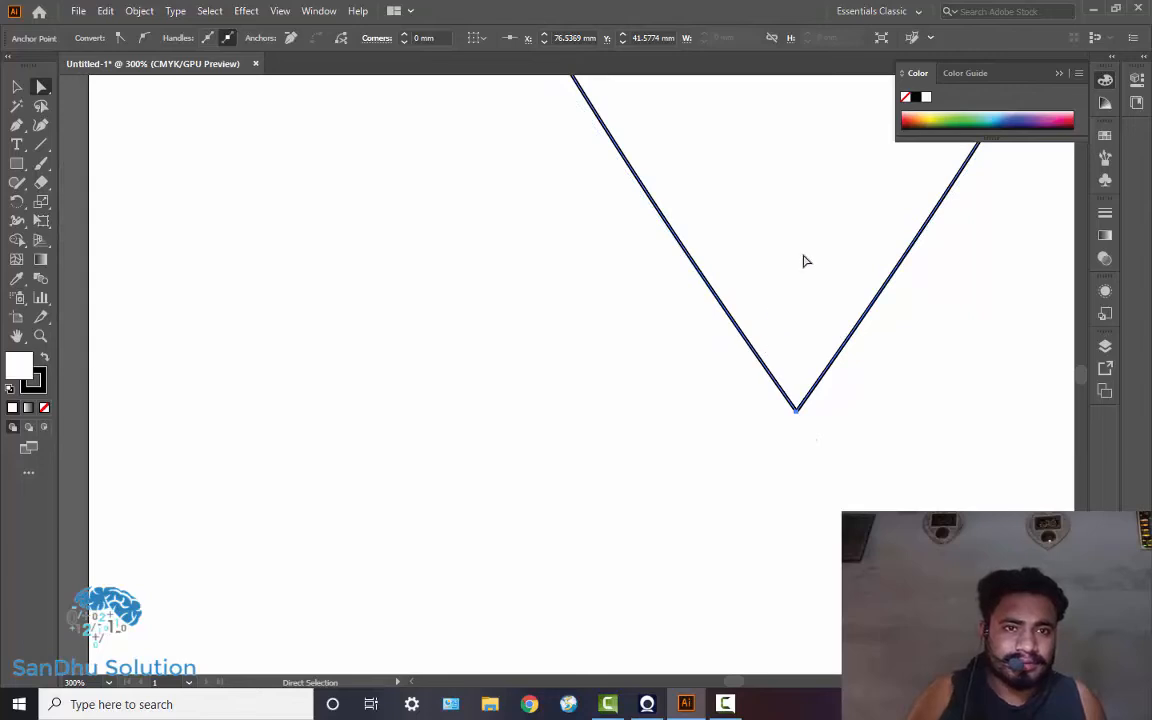
right_click(988, 354)
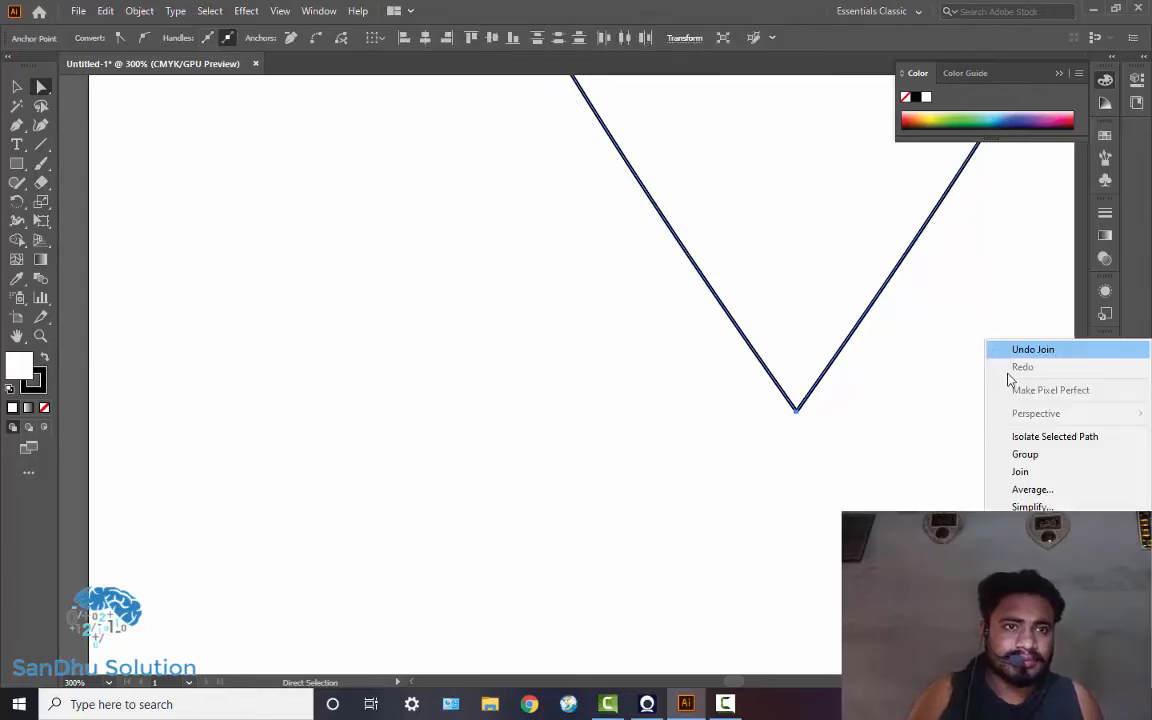
click(1020, 491)
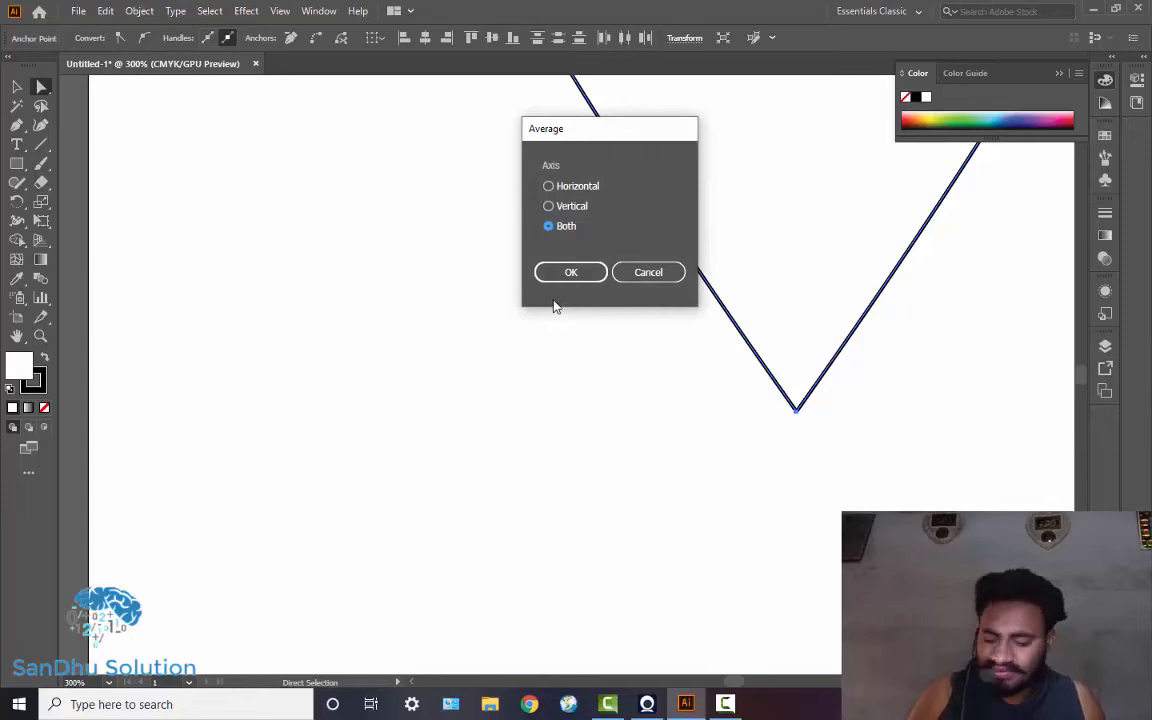
click(566, 276)
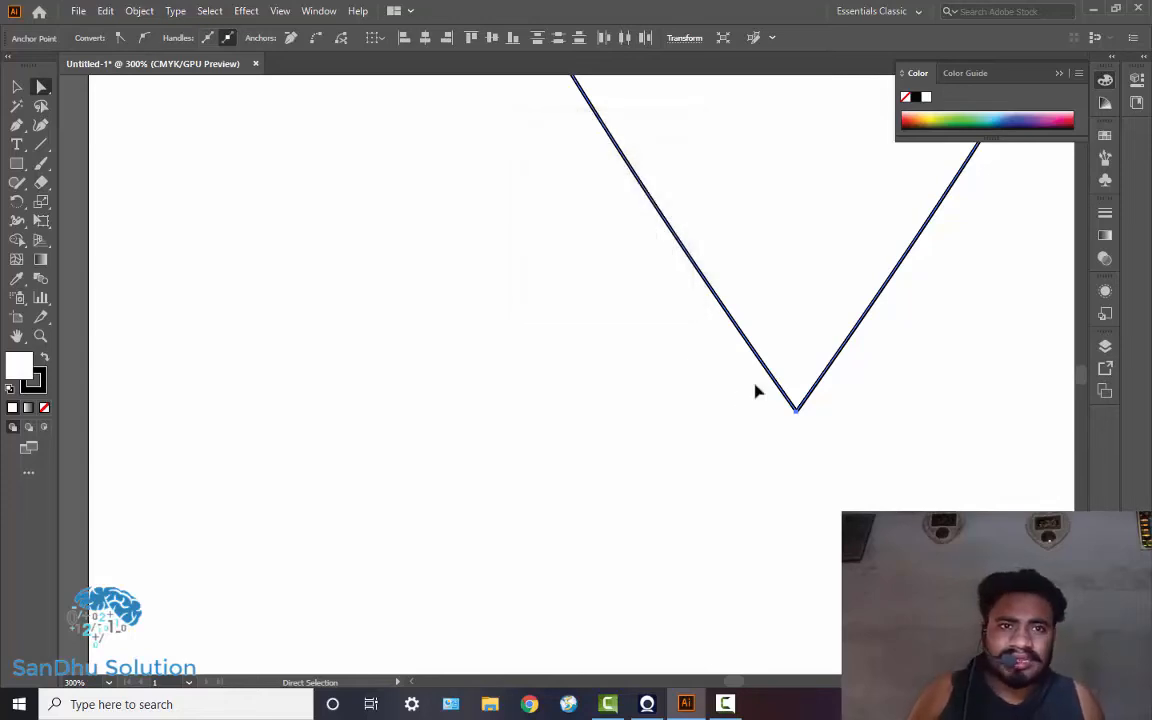
right_click(868, 427)
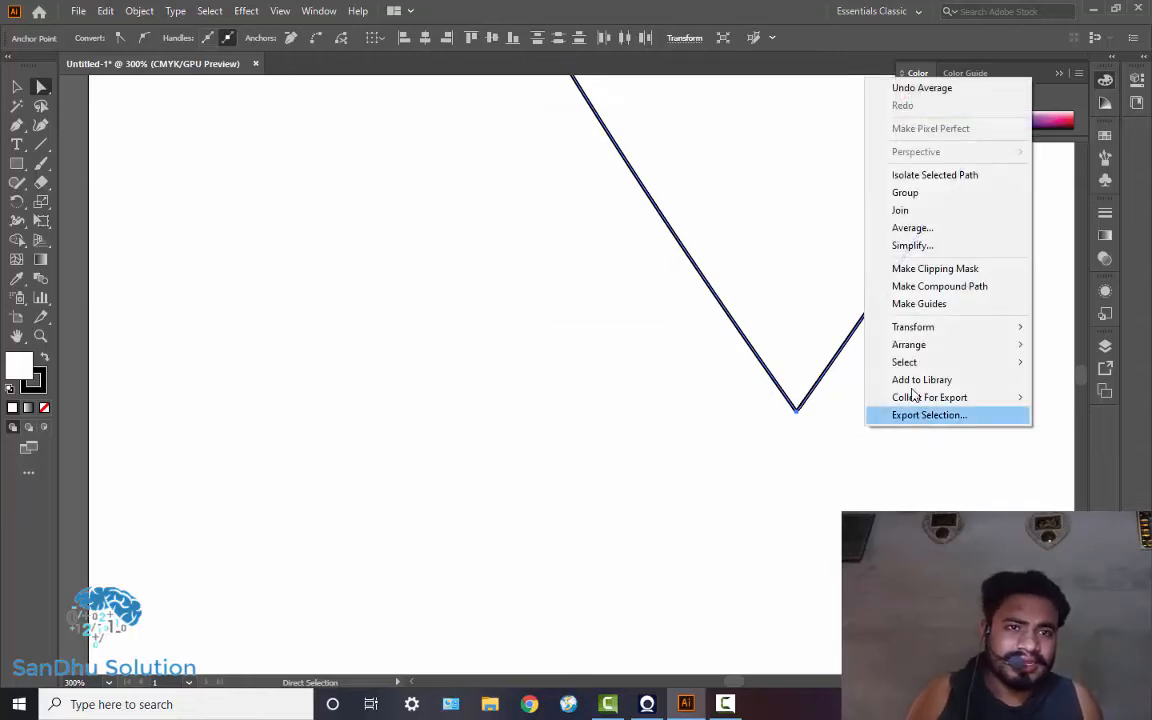
click(946, 216)
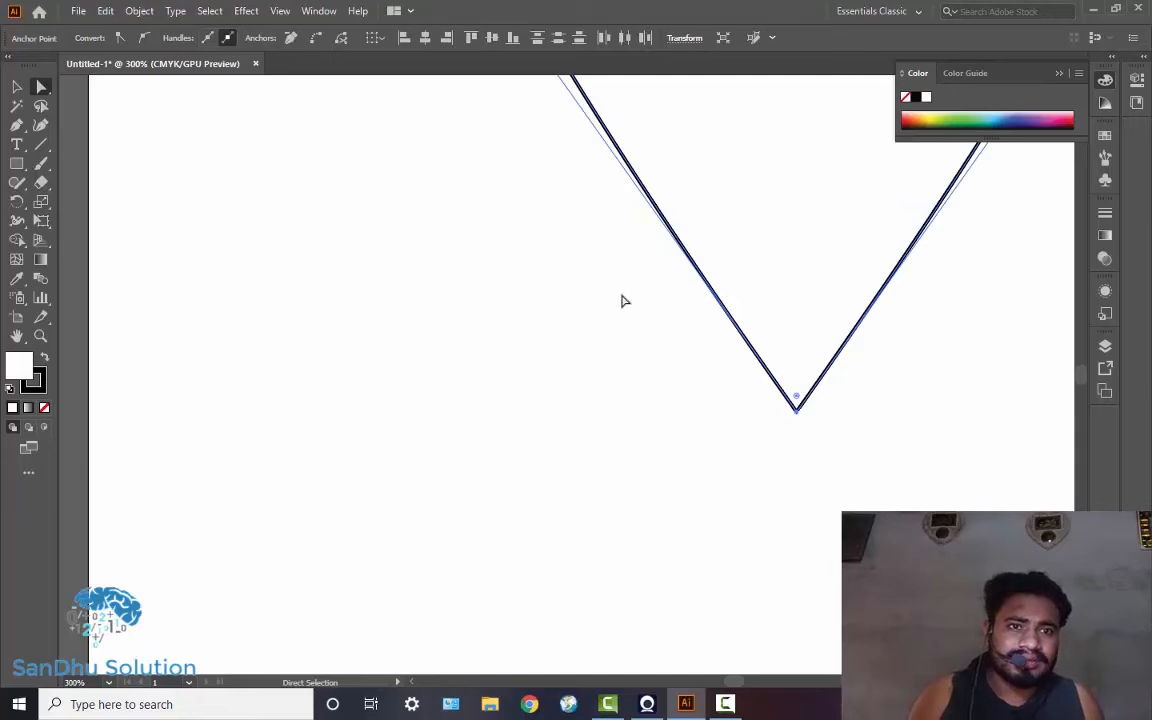
Step: Delete the joined line path to the right of the heart
key(v)
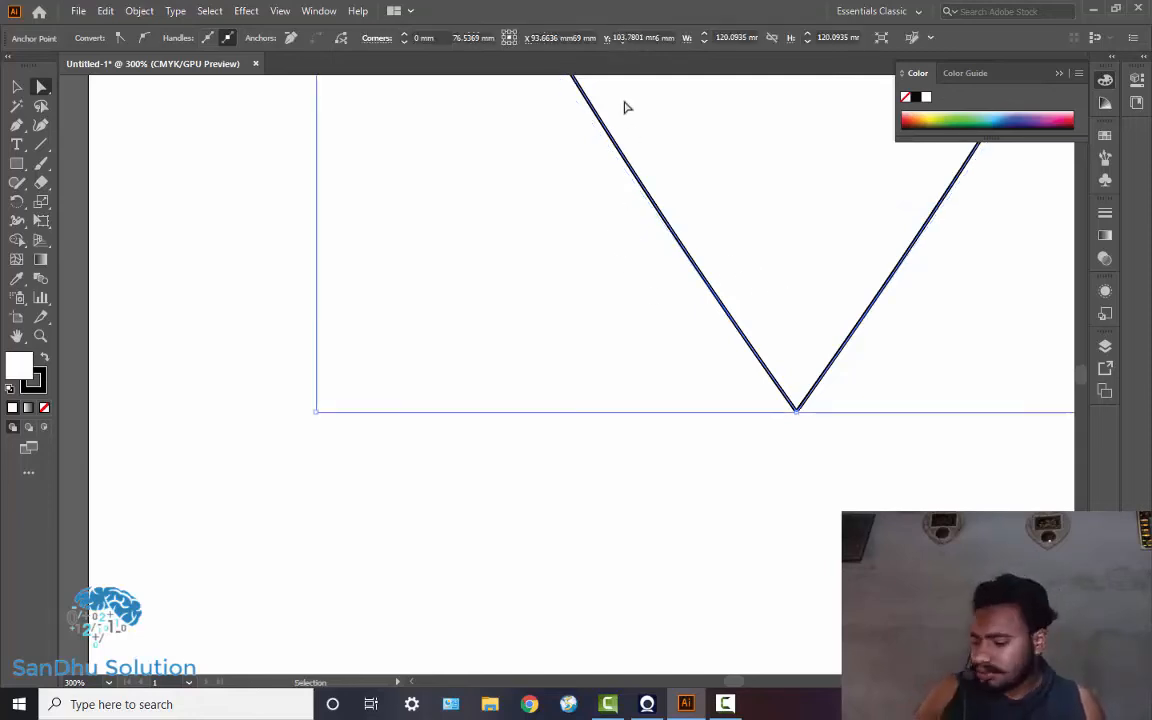
key(z)
click(724, 124)
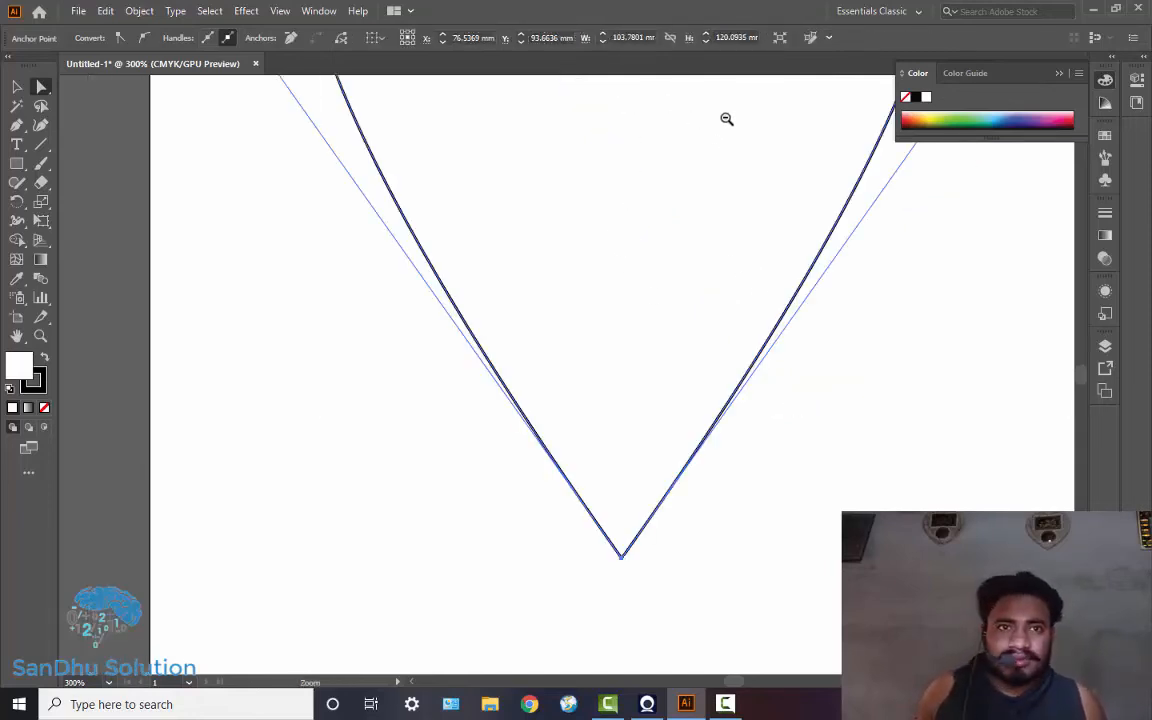
alt+click(726, 119)
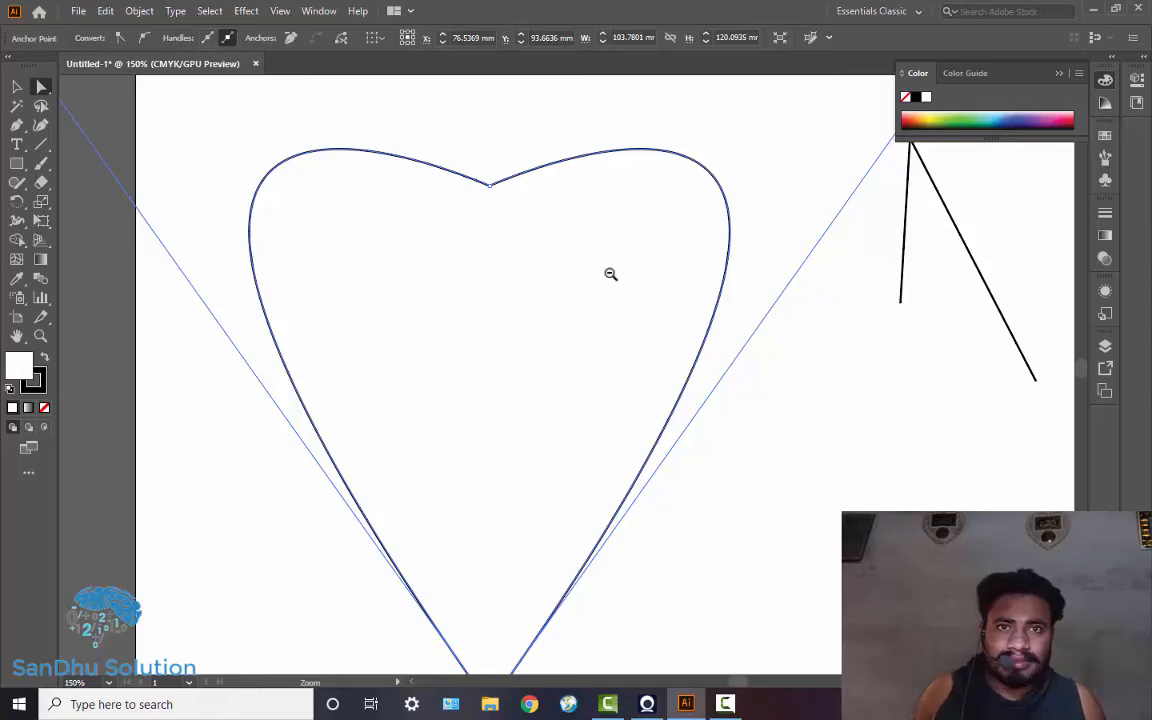
alt+click(609, 273)
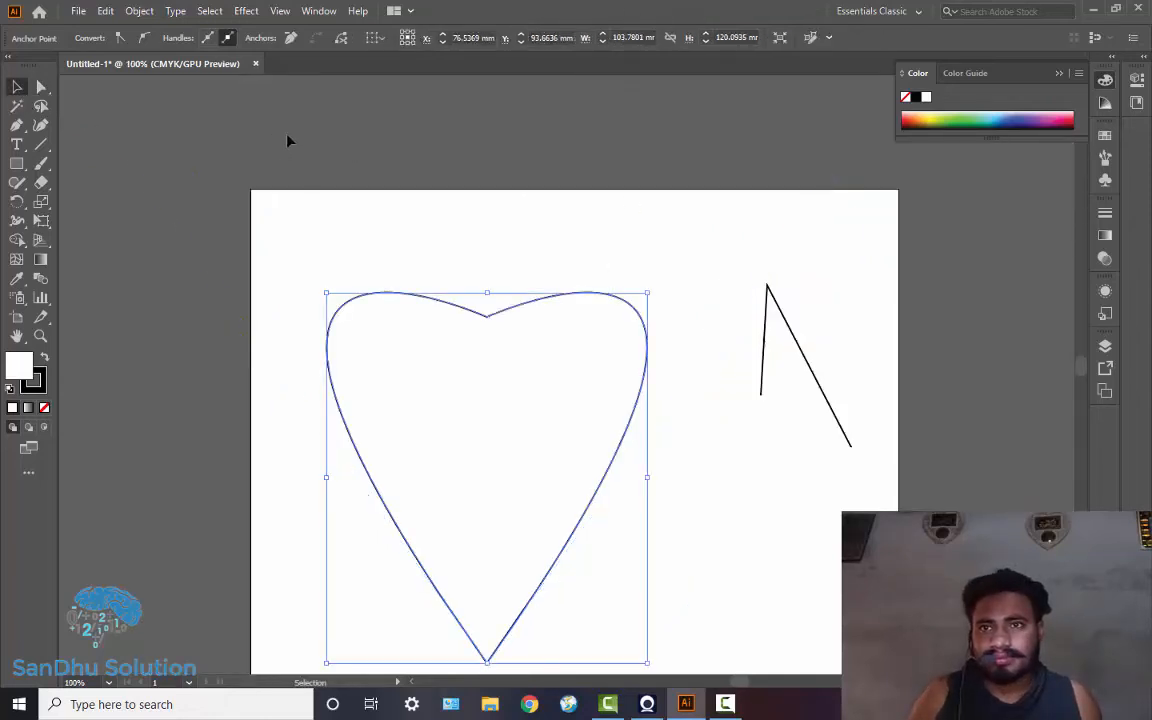
key(v)
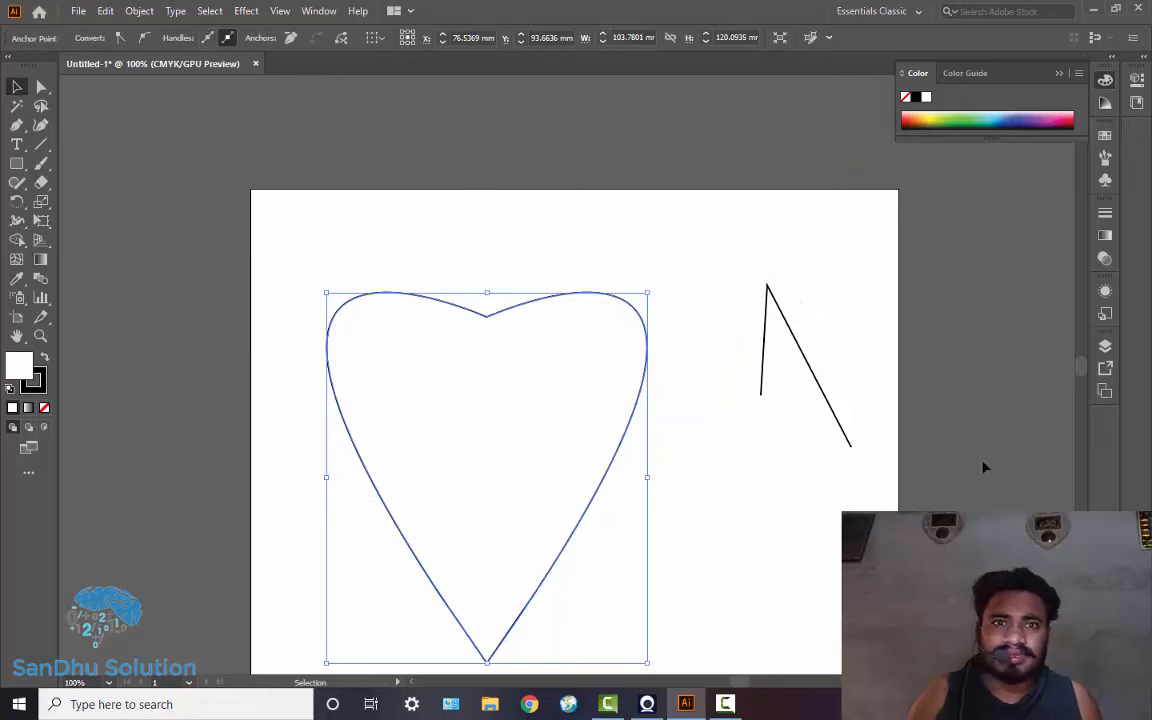
drag(689, 247, 855, 512)
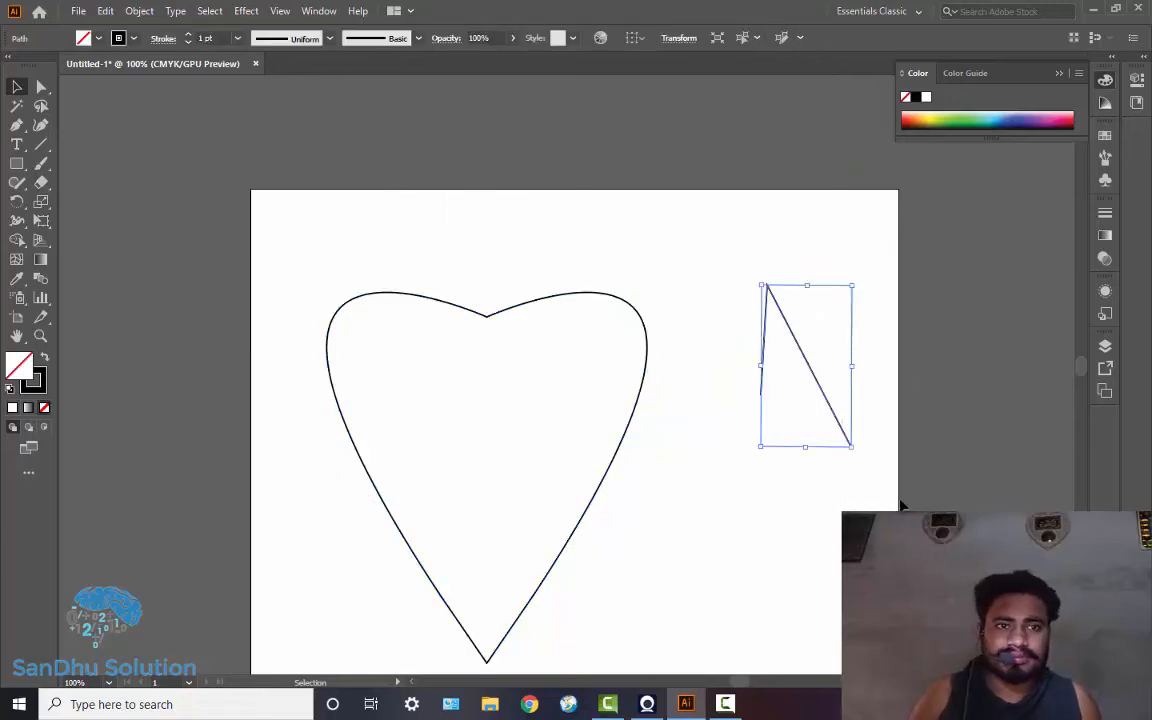
key(Delete)
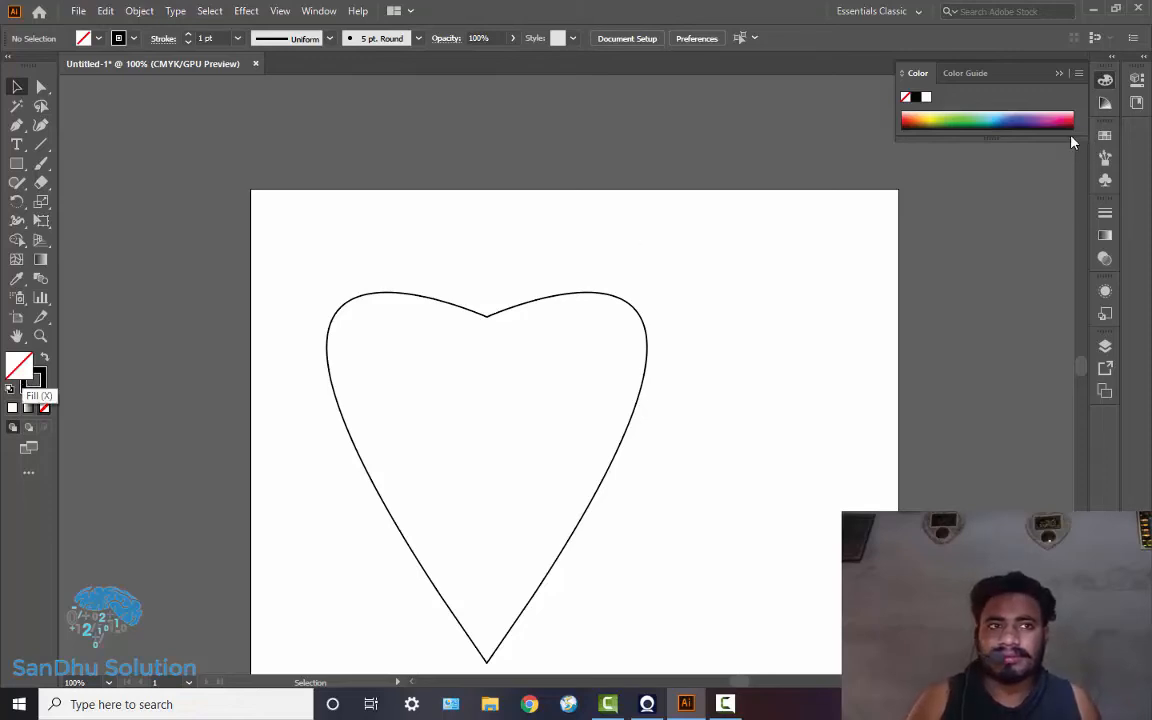
Step: Set the fill colour to dark red #992626 with no object selected
double_click(906, 97)
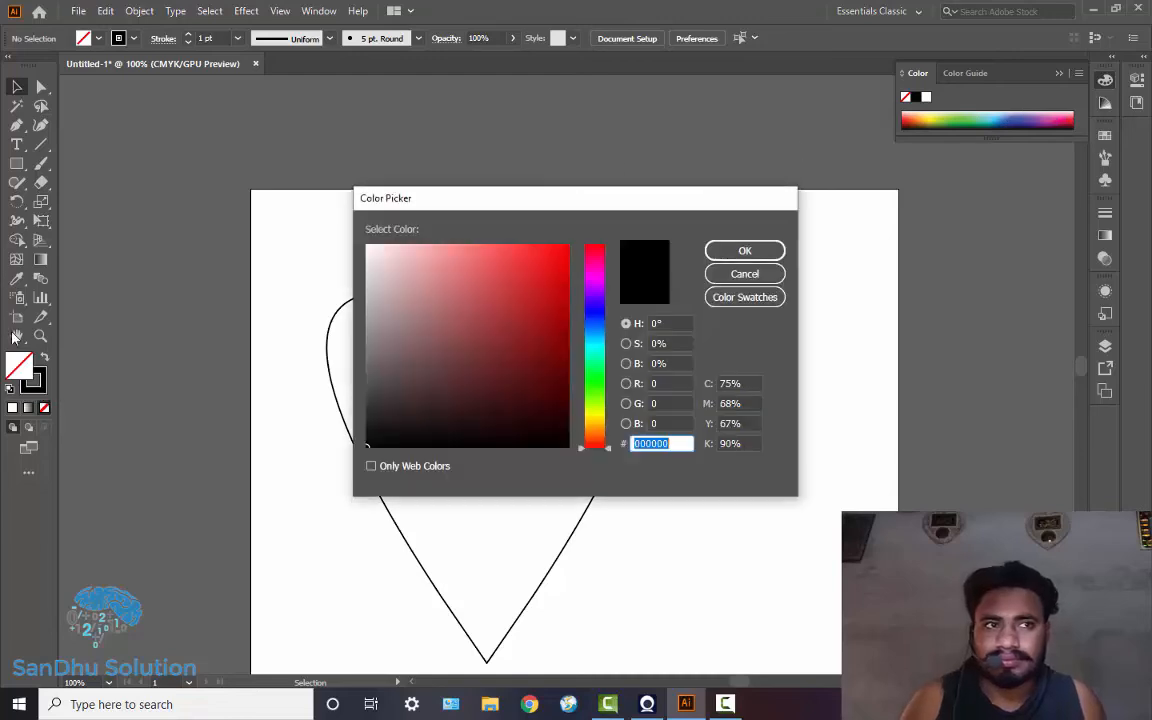
click(548, 267)
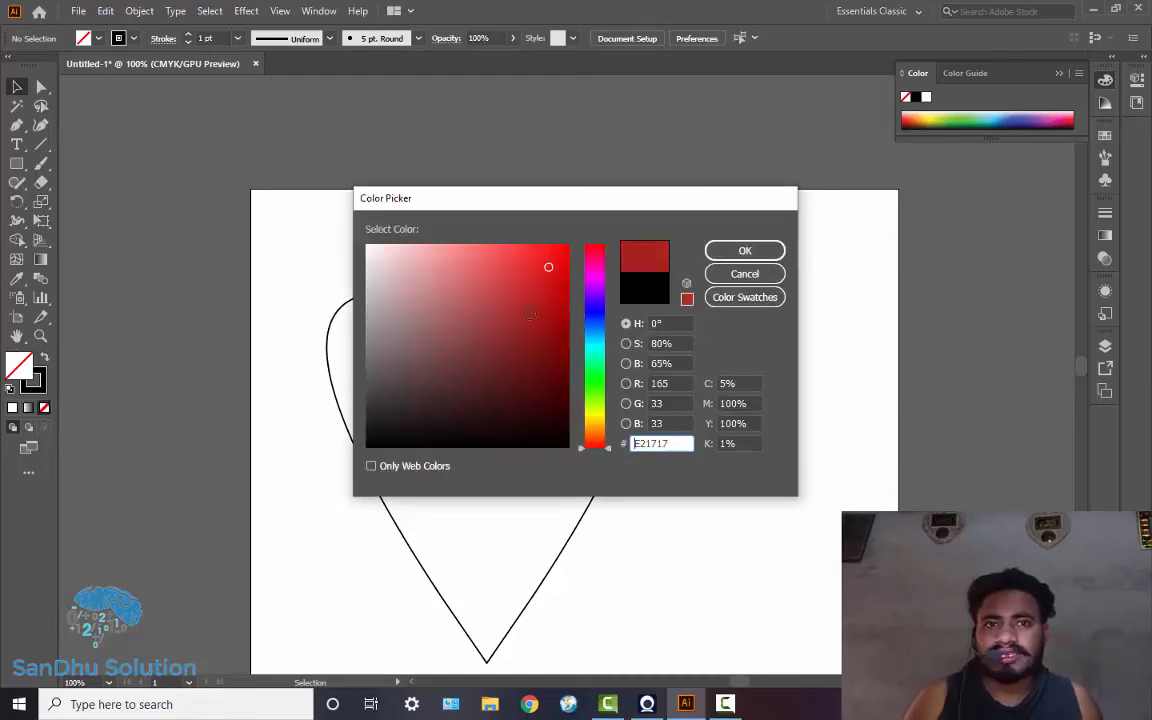
drag(530, 313, 517, 324)
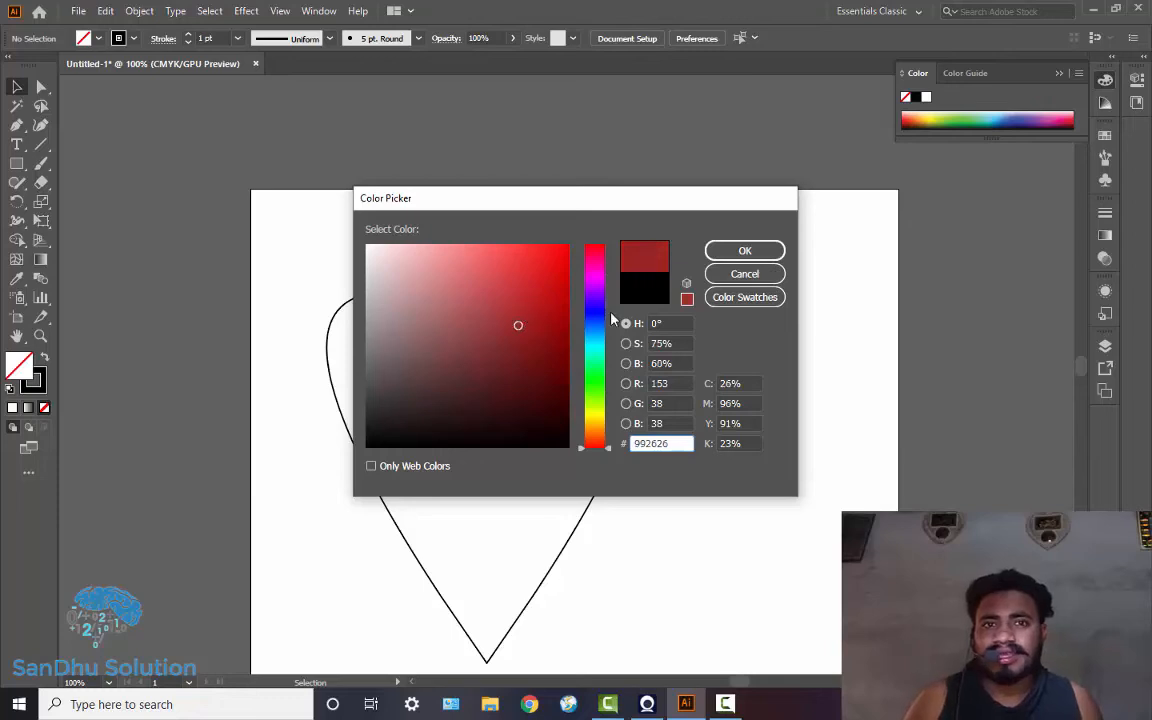
click(760, 250)
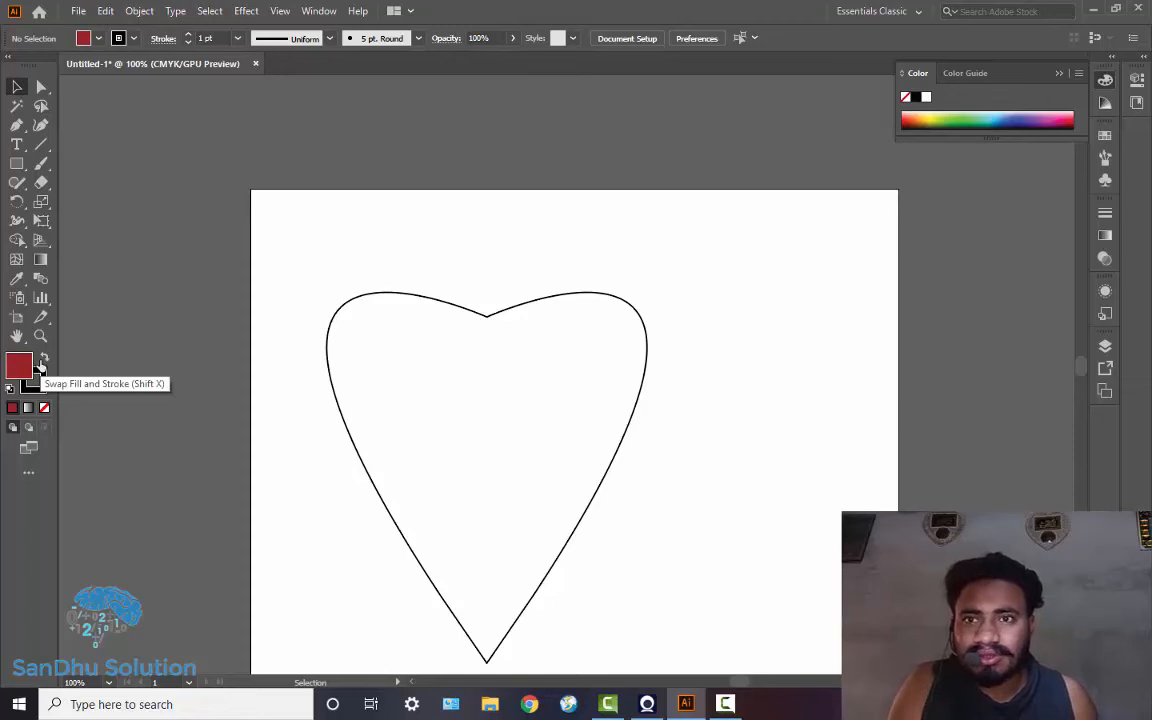
Step: Select the heart and fill it with dark red #892727
click(396, 356)
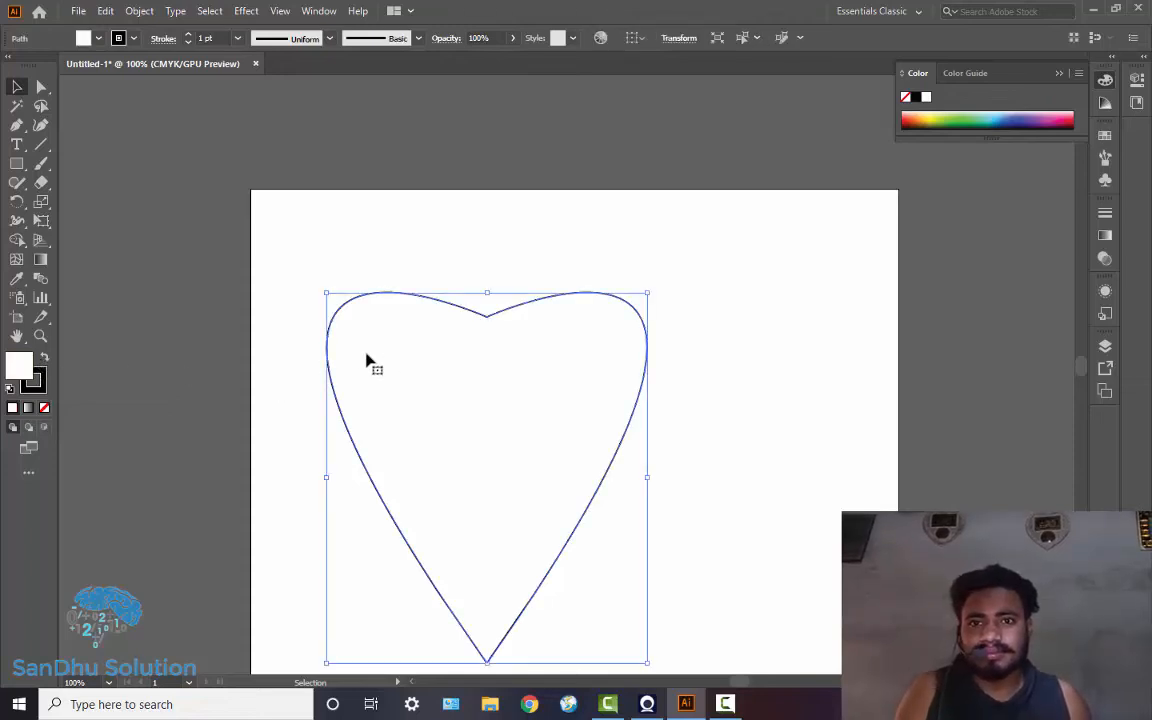
double_click(22, 363)
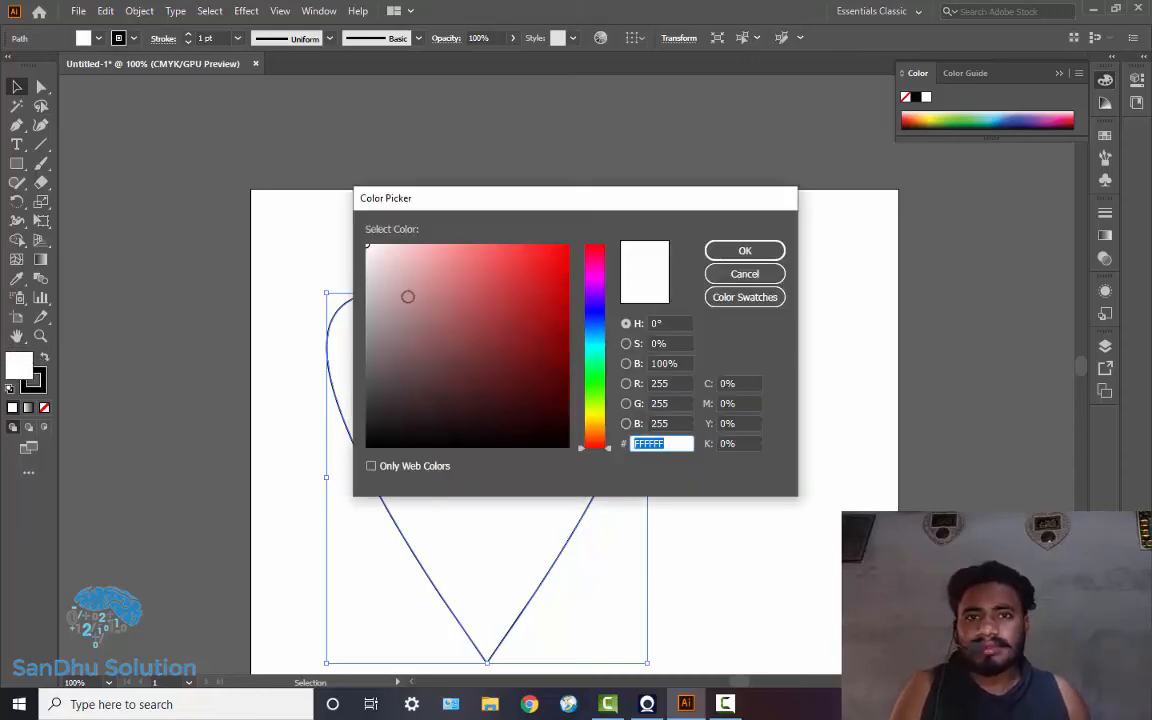
text(892727)
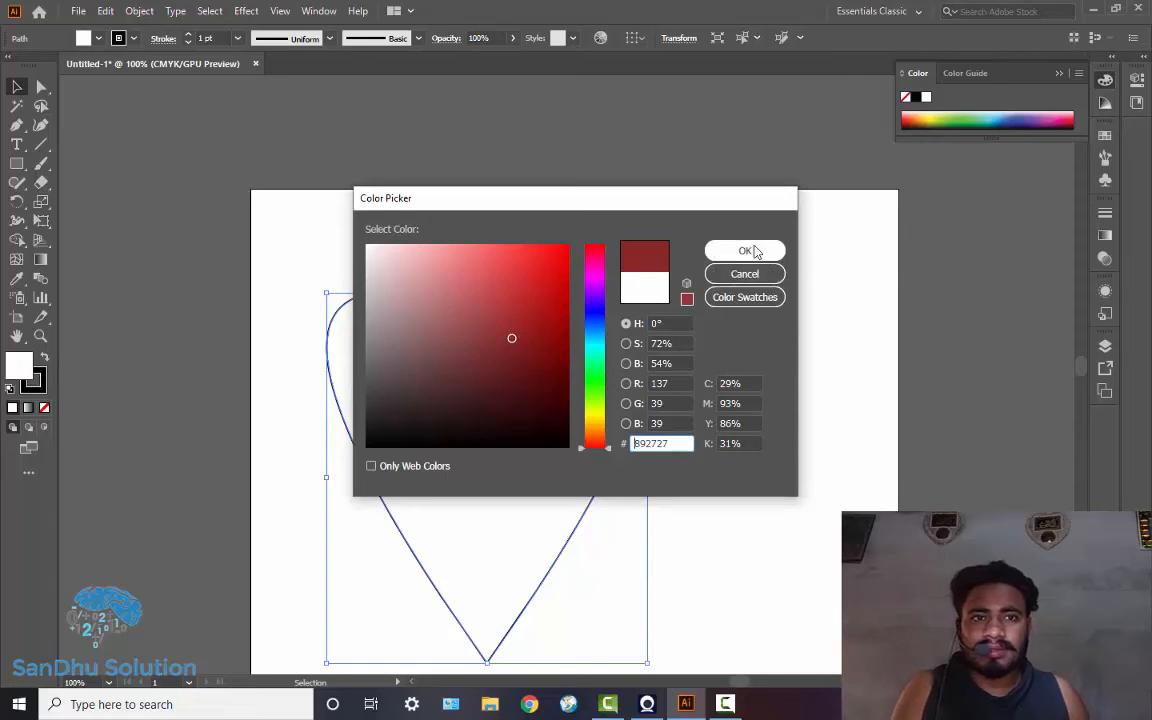
click(750, 251)
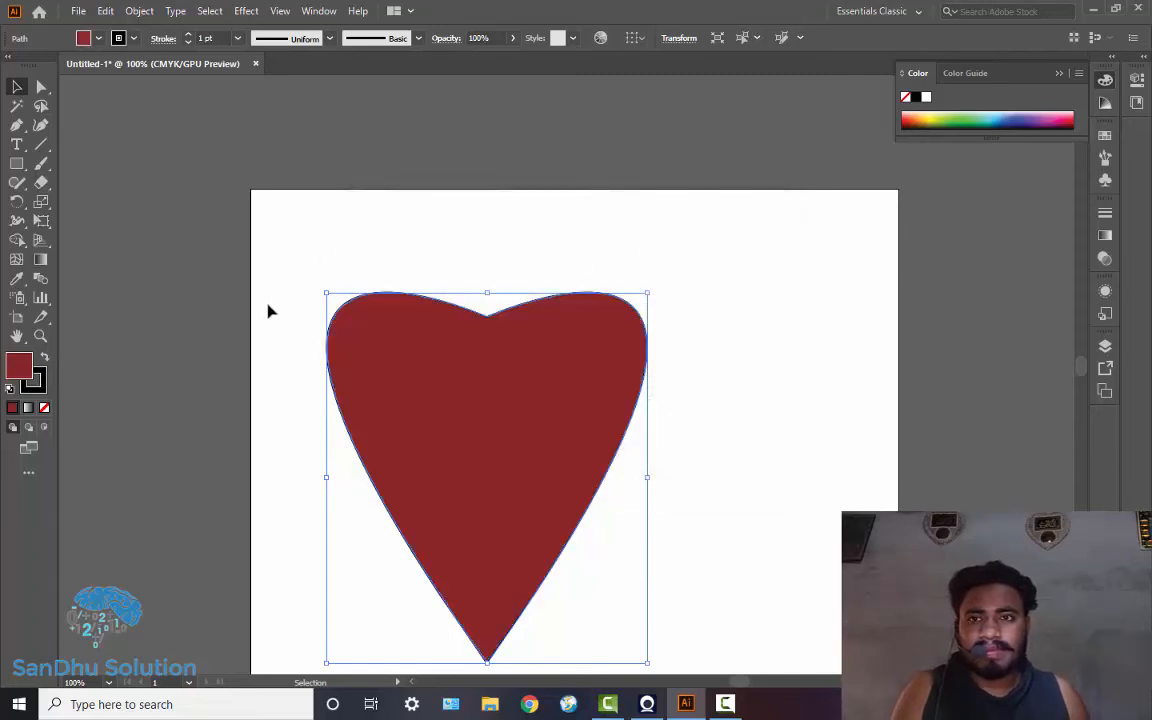
Step: Give the heart a light blue #66AAD3 stroke with a weight of 5 pt
double_click(39, 384)
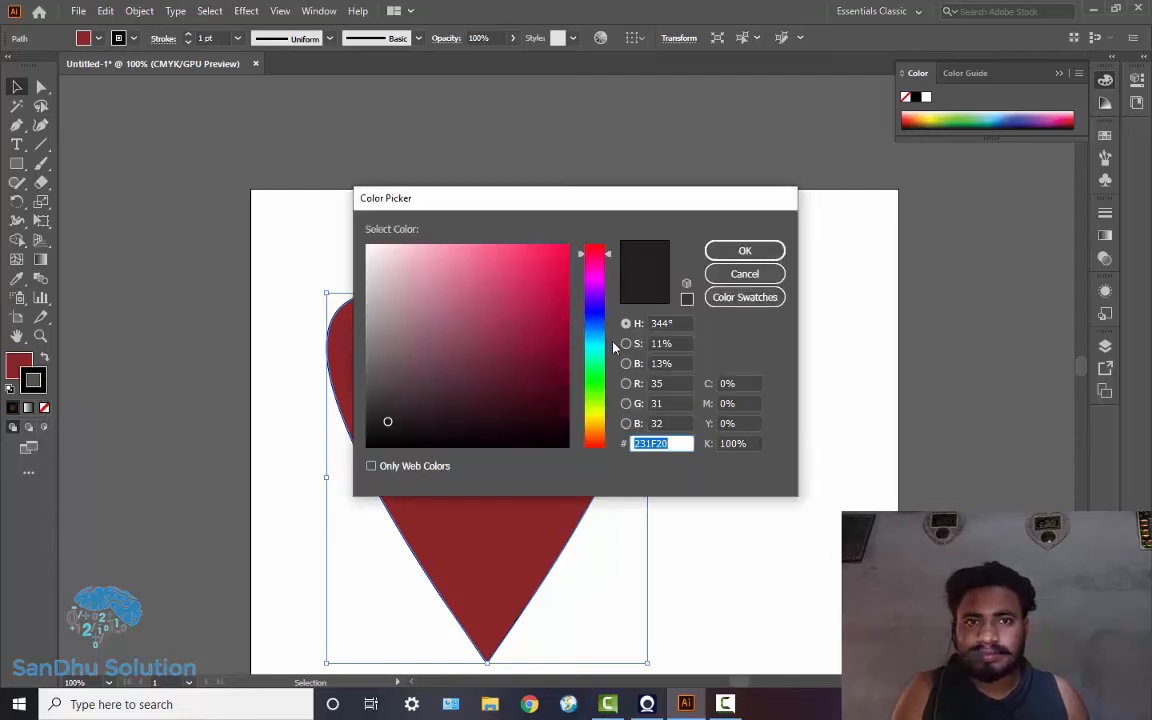
click(590, 334)
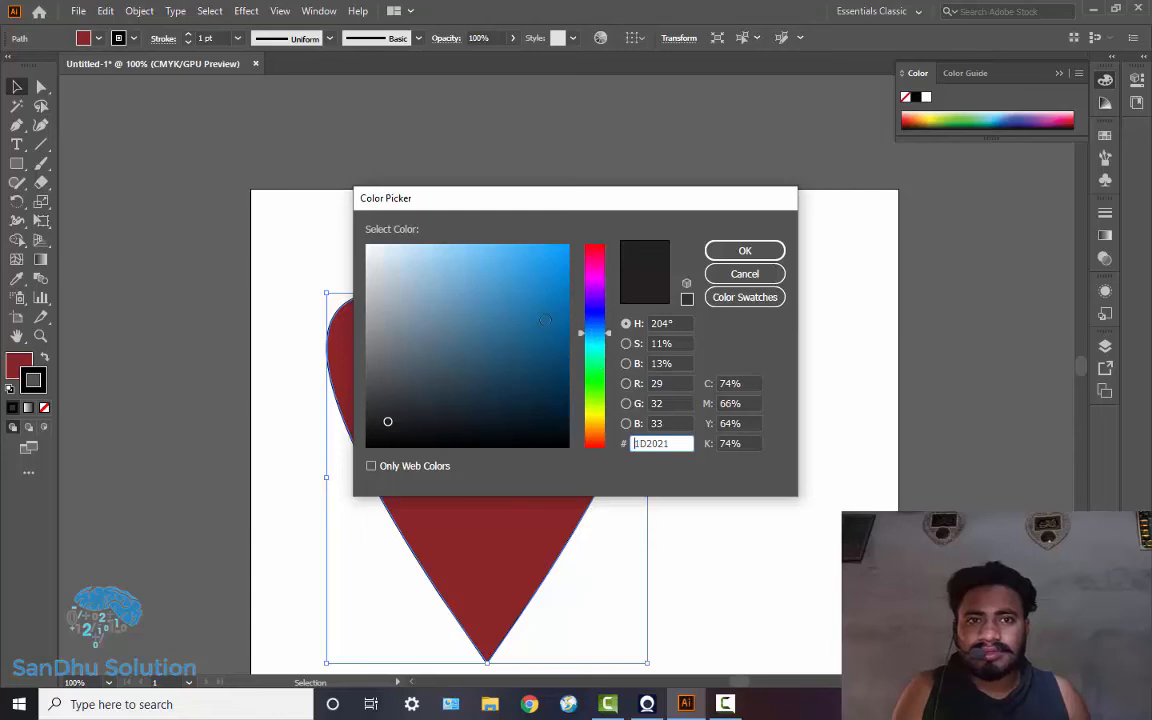
click(471, 279)
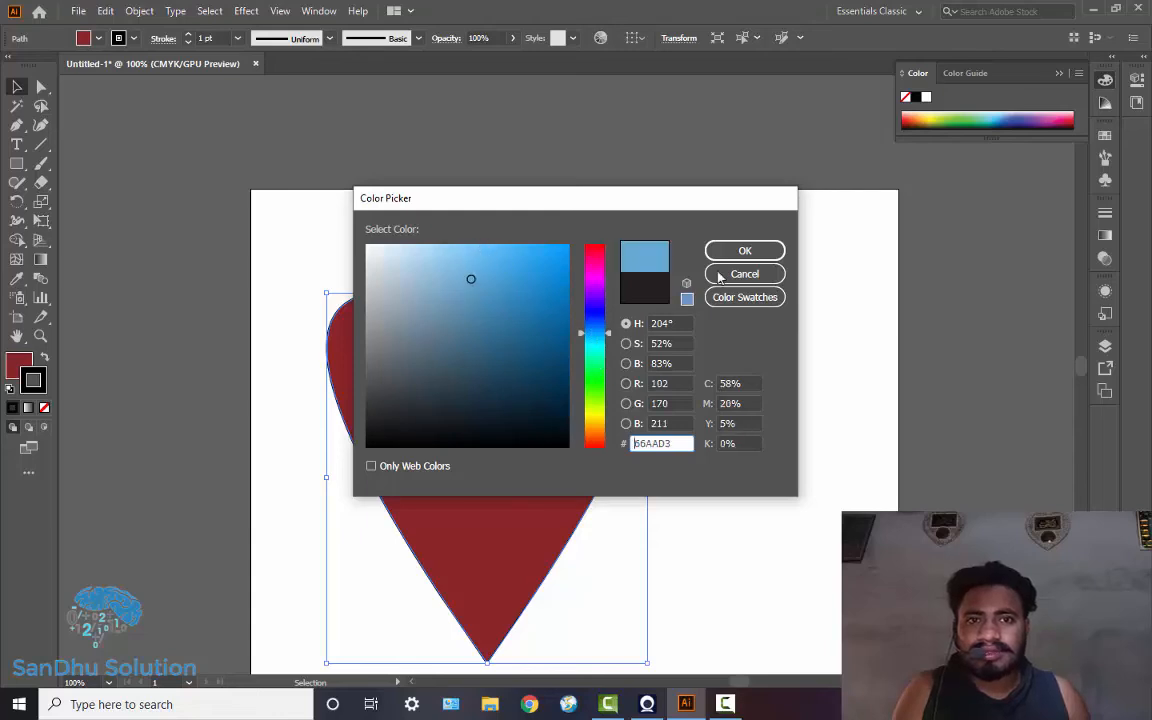
click(764, 249)
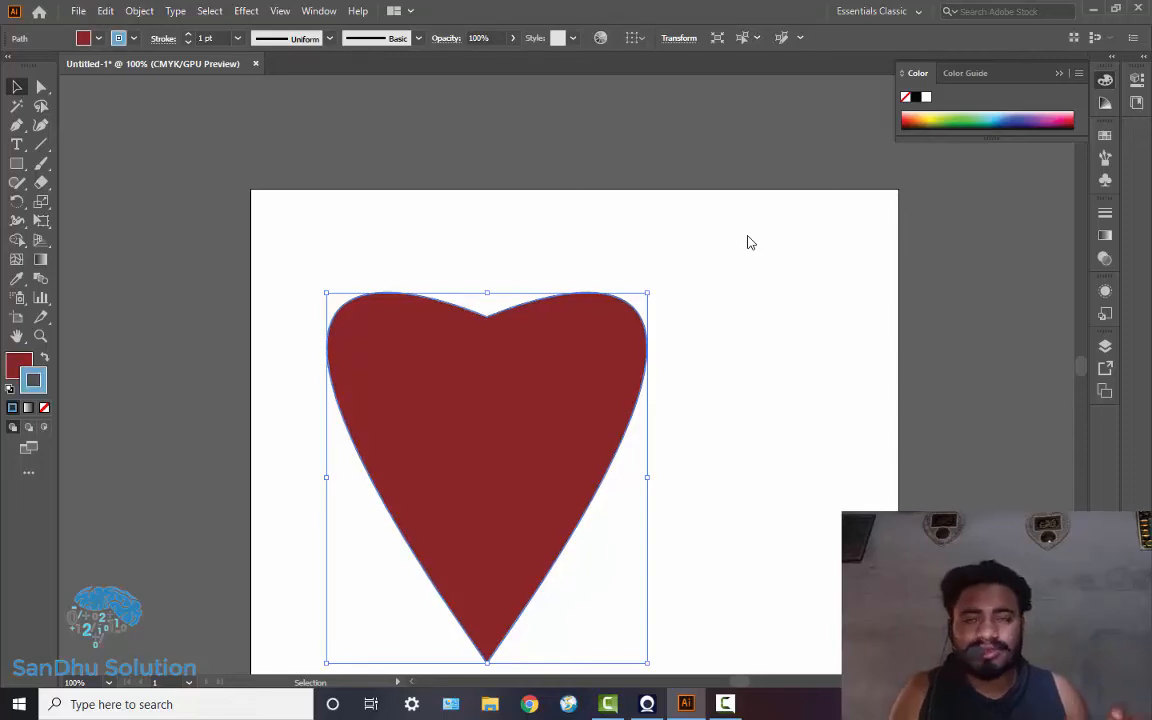
click(238, 38)
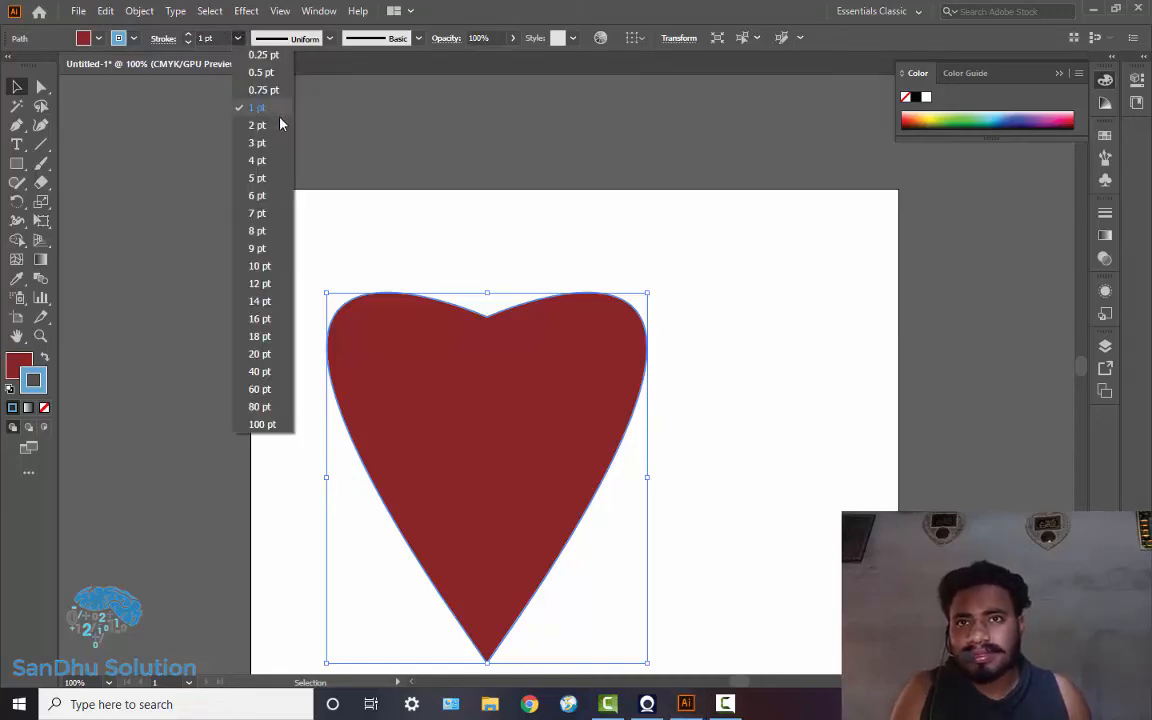
click(255, 178)
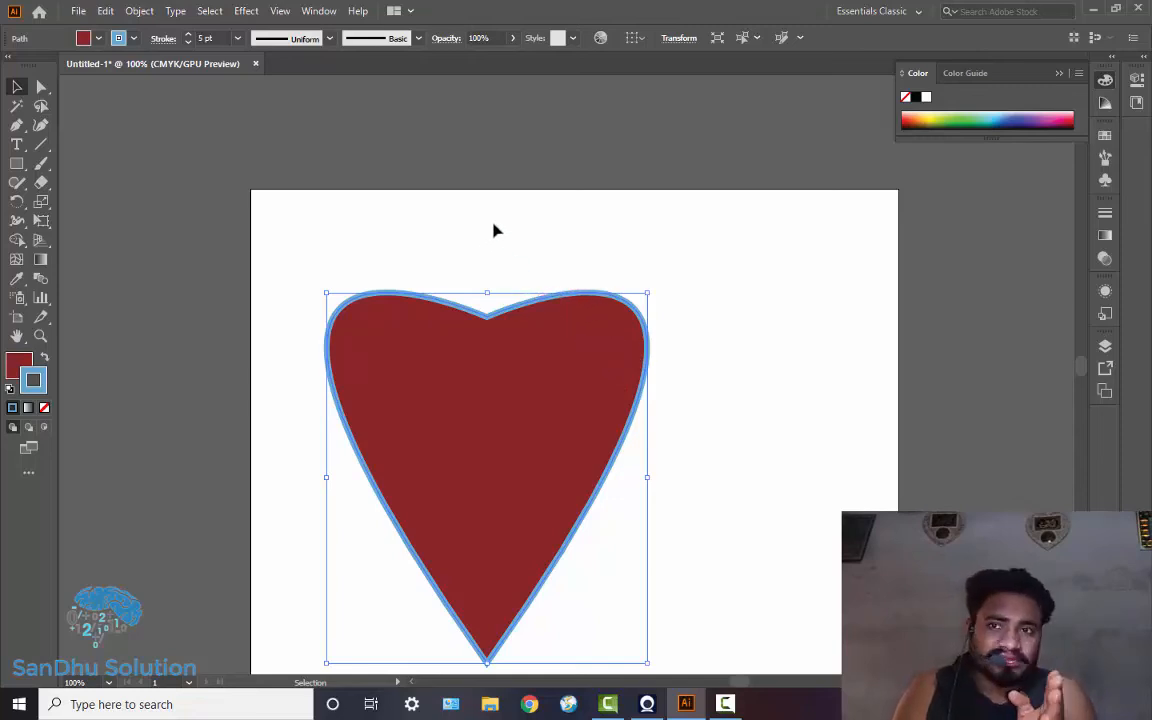
Step: Swap the heart's fill and stroke colours and apply the white-to-black linear gradient to its stroke
click(46, 363)
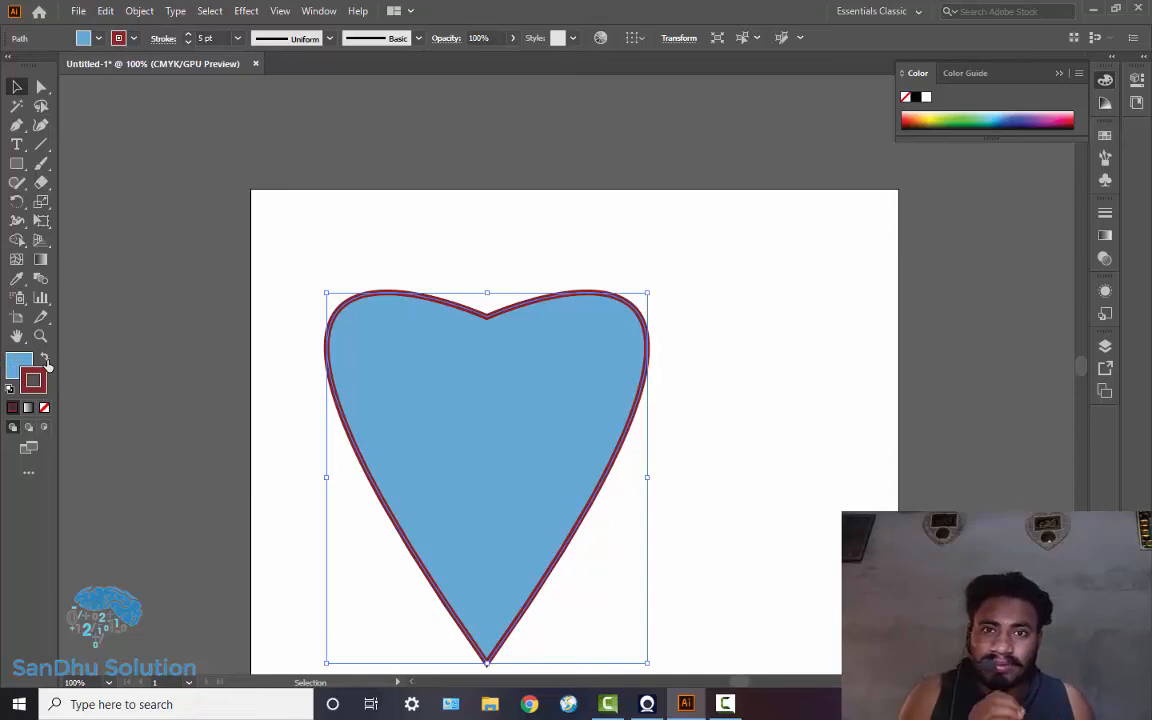
click(46, 363)
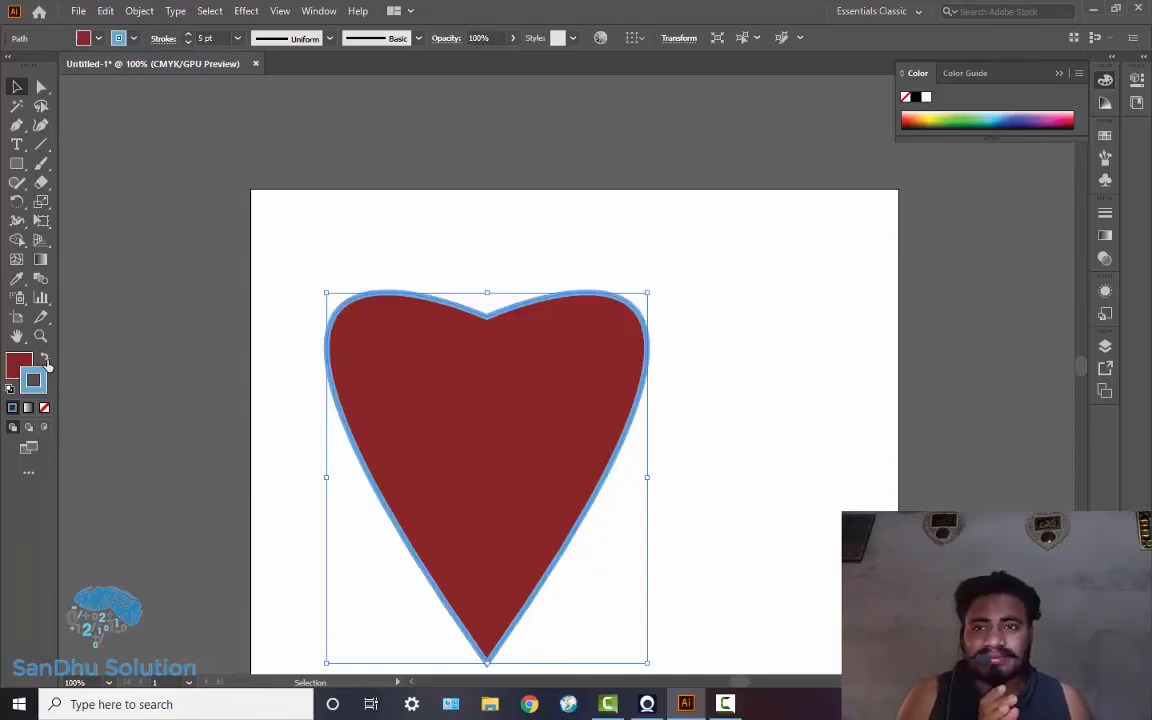
click(46, 363)
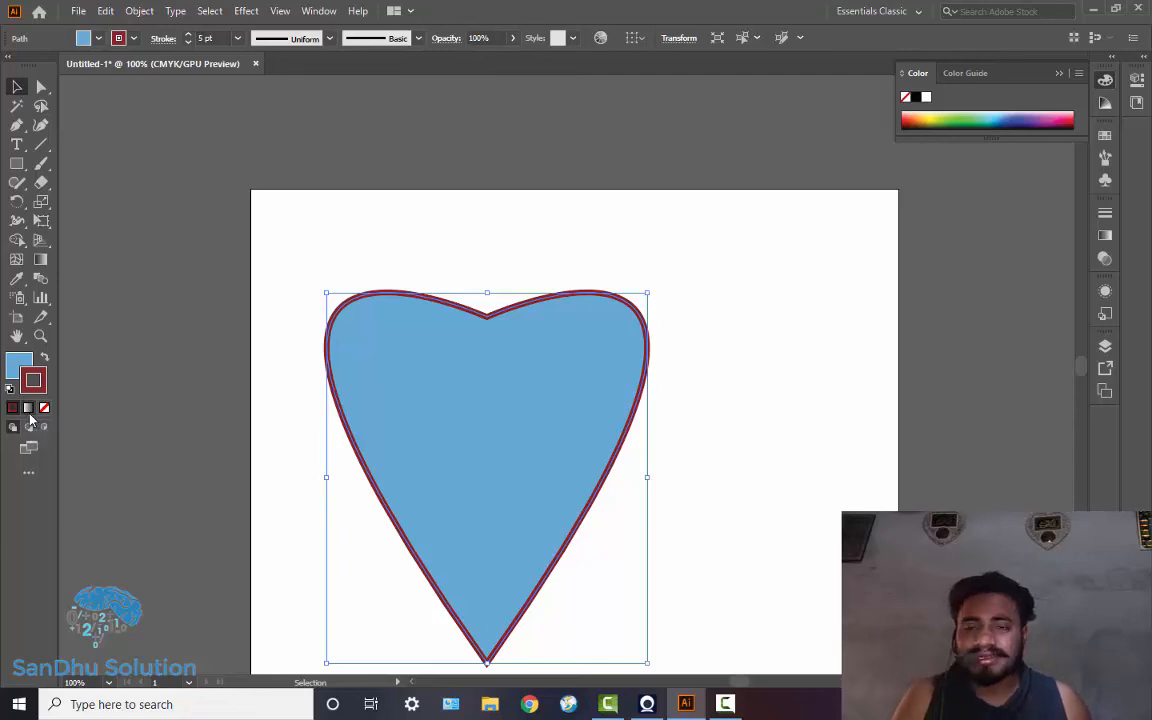
click(30, 415)
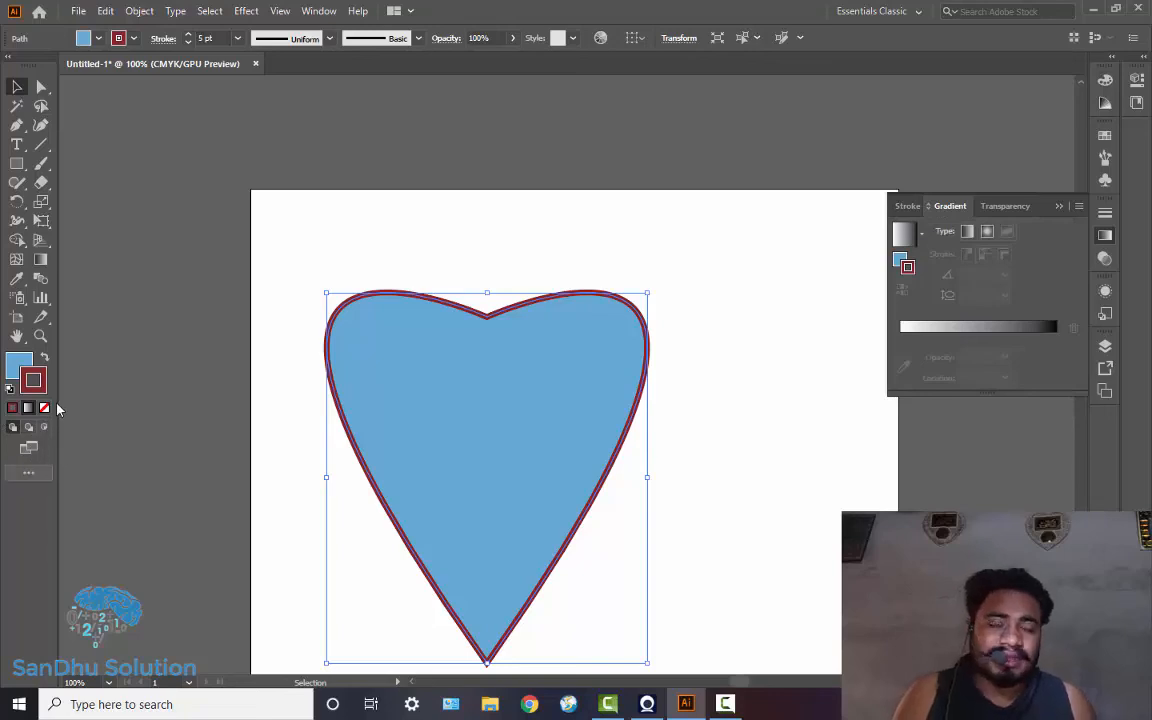
key(period)
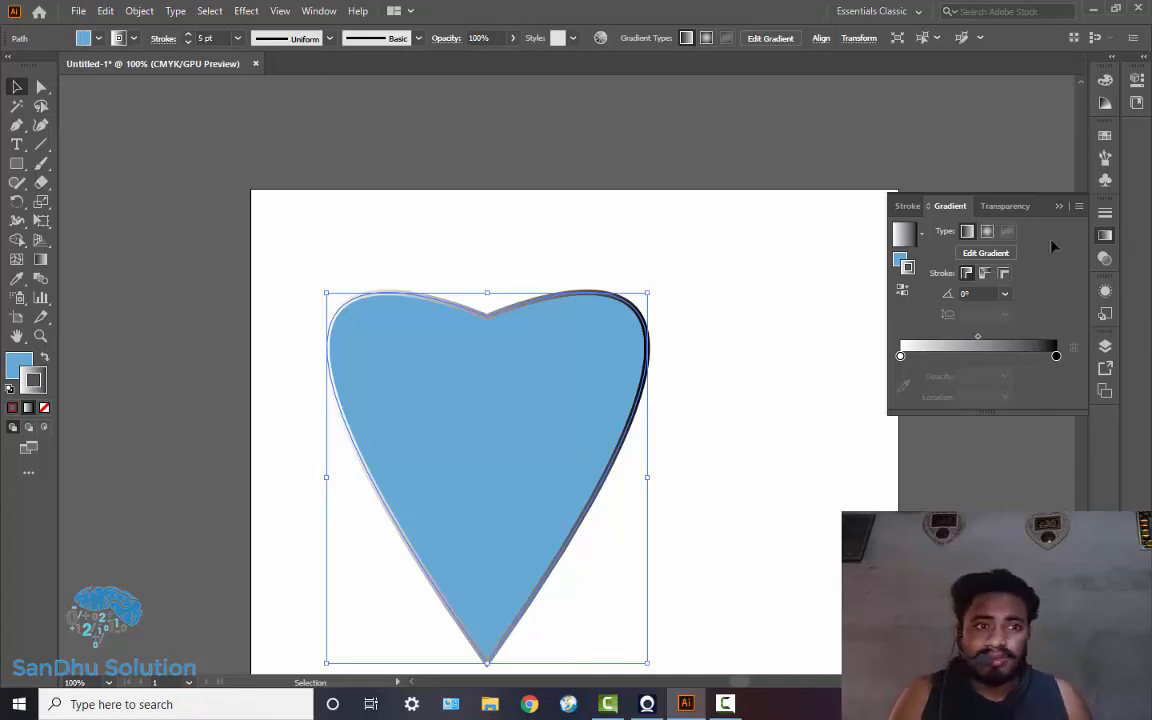
Step: Move the heart -0.3528 mm horizontally and 0 mm vertically, deselect it and hide the gradient settings
key(Return)
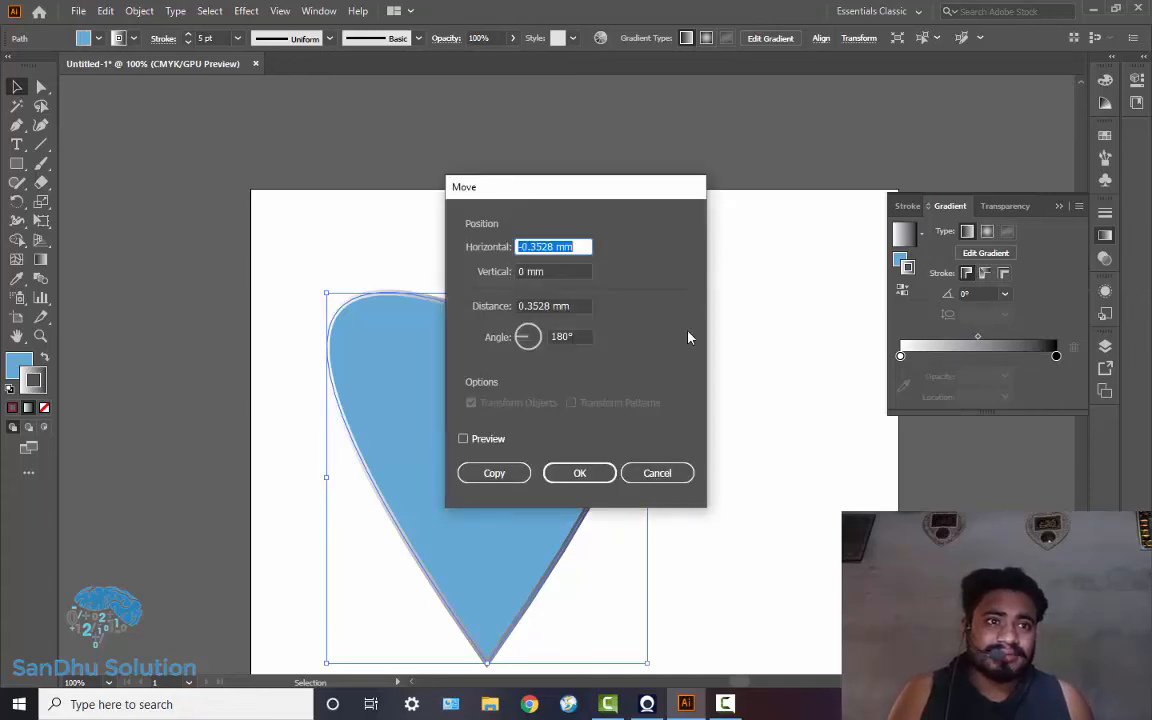
drag(609, 192, 805, 172)
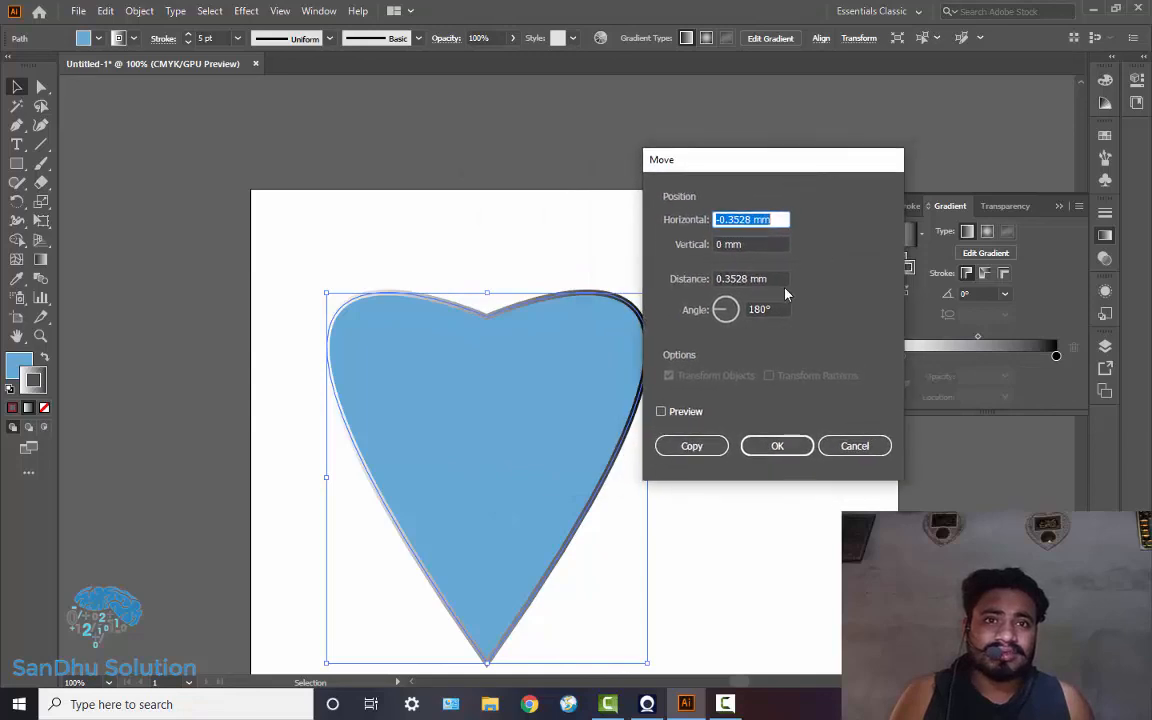
click(769, 443)
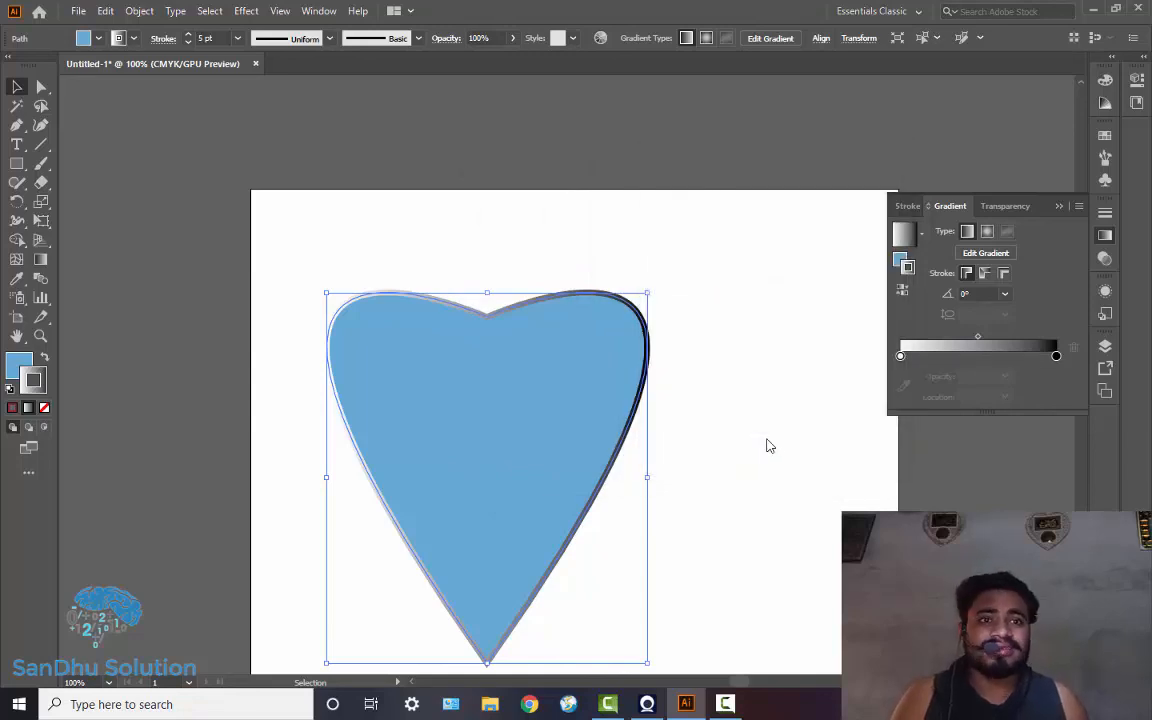
key(ctrl+d)
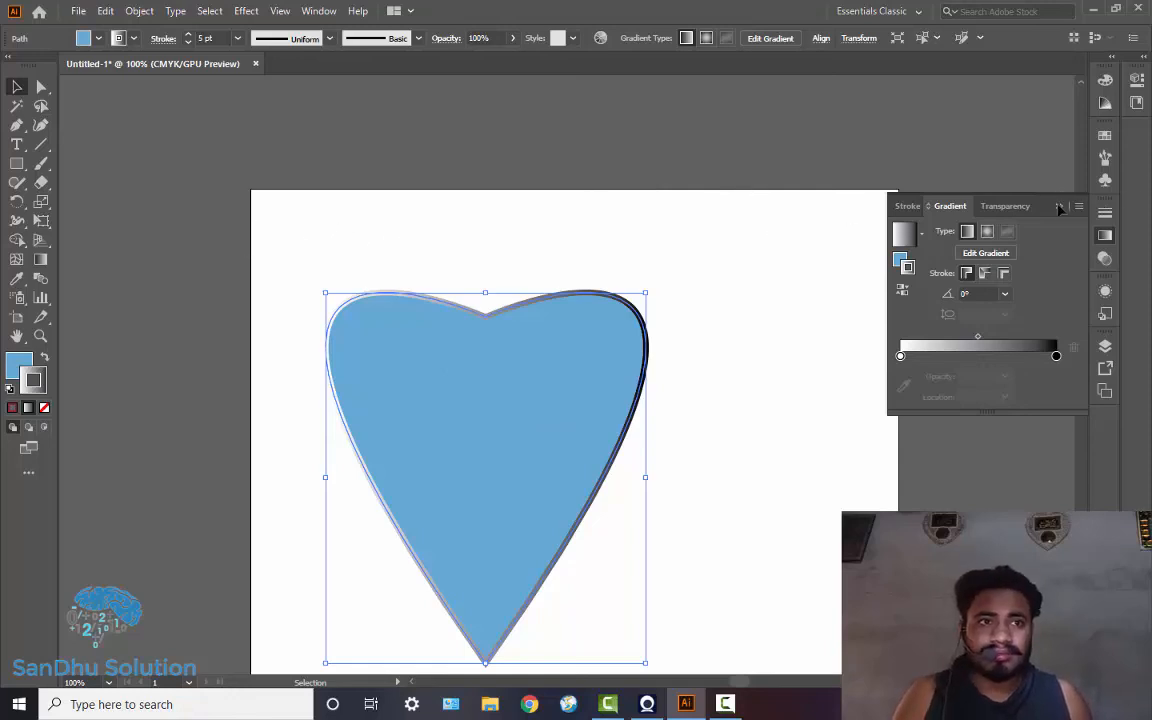
key(ctrl+shift+a)
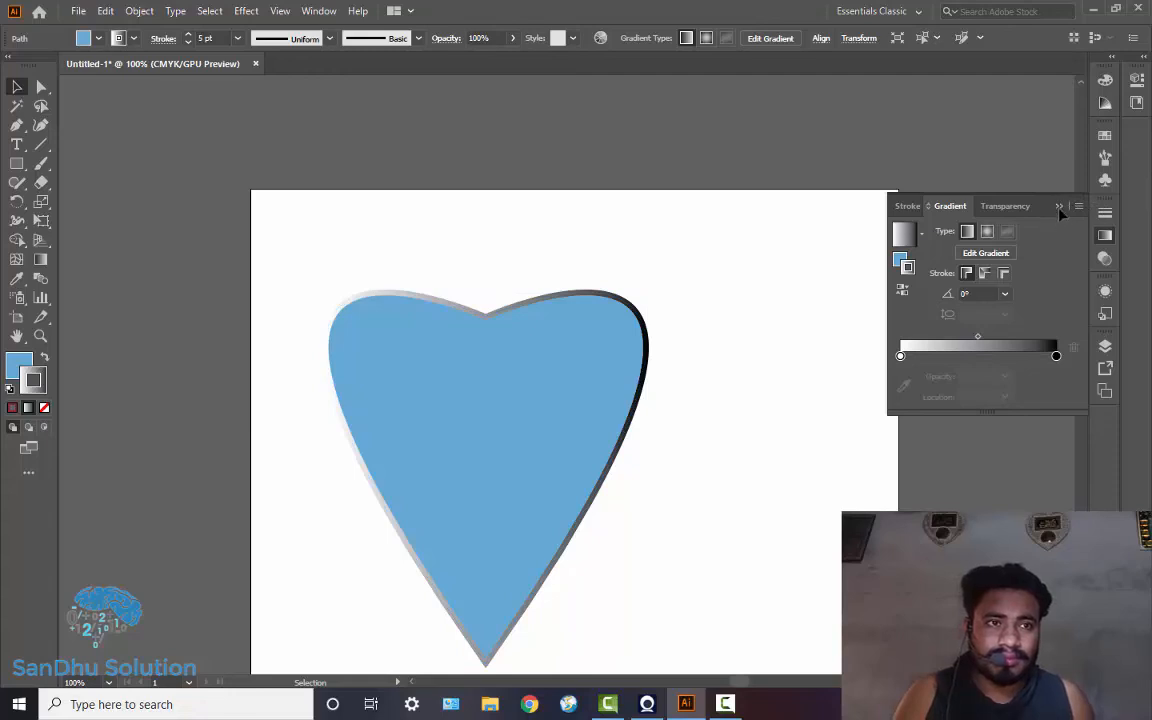
click(1059, 207)
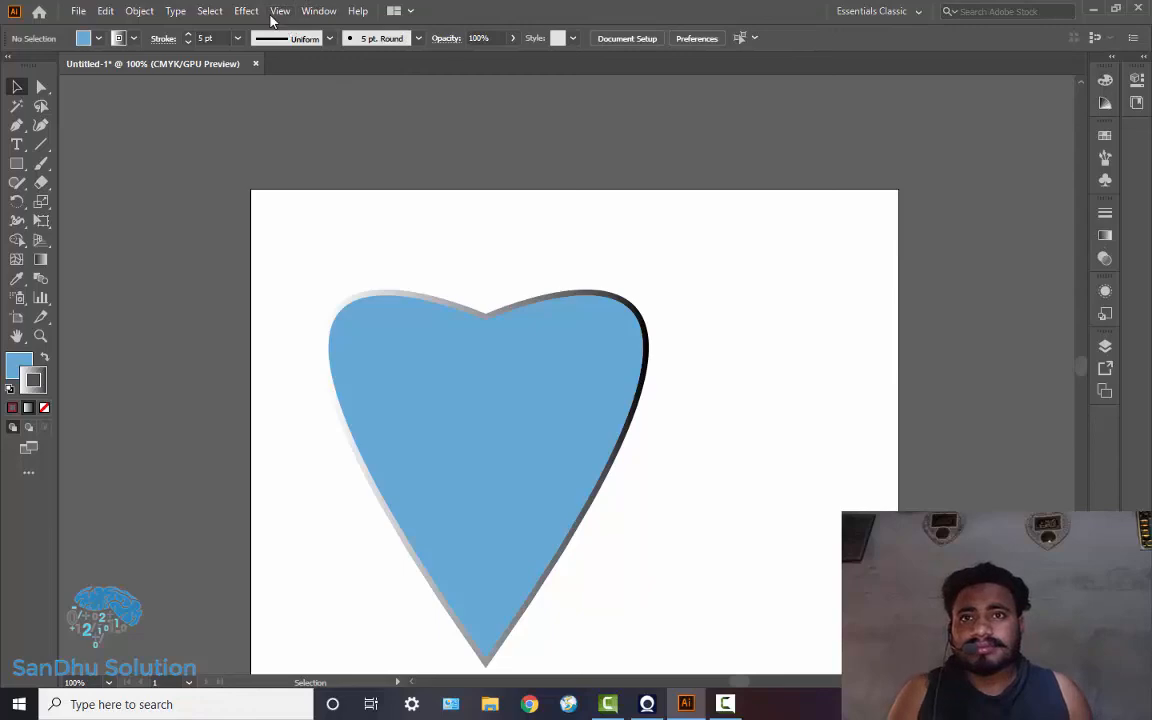
Step: Move the heart aside so it overlaps the artboard's upper-right corner, leaving the middle of the artboard free
click(278, 11)
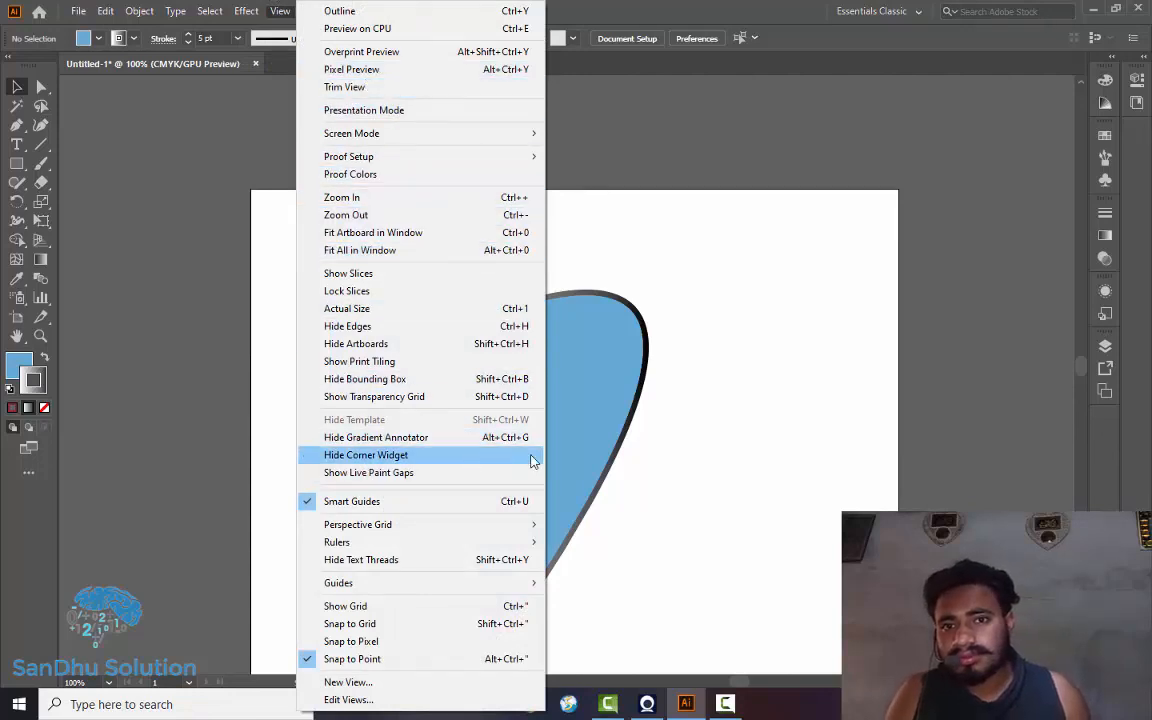
click(778, 341)
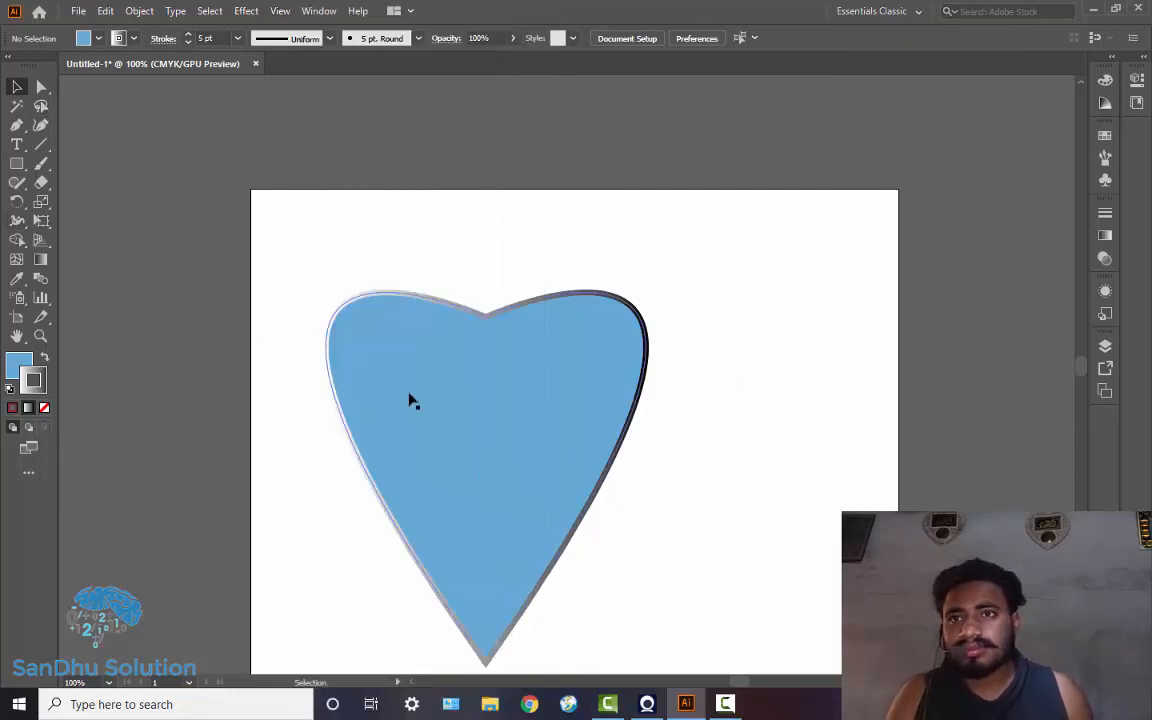
drag(411, 401, 849, 278)
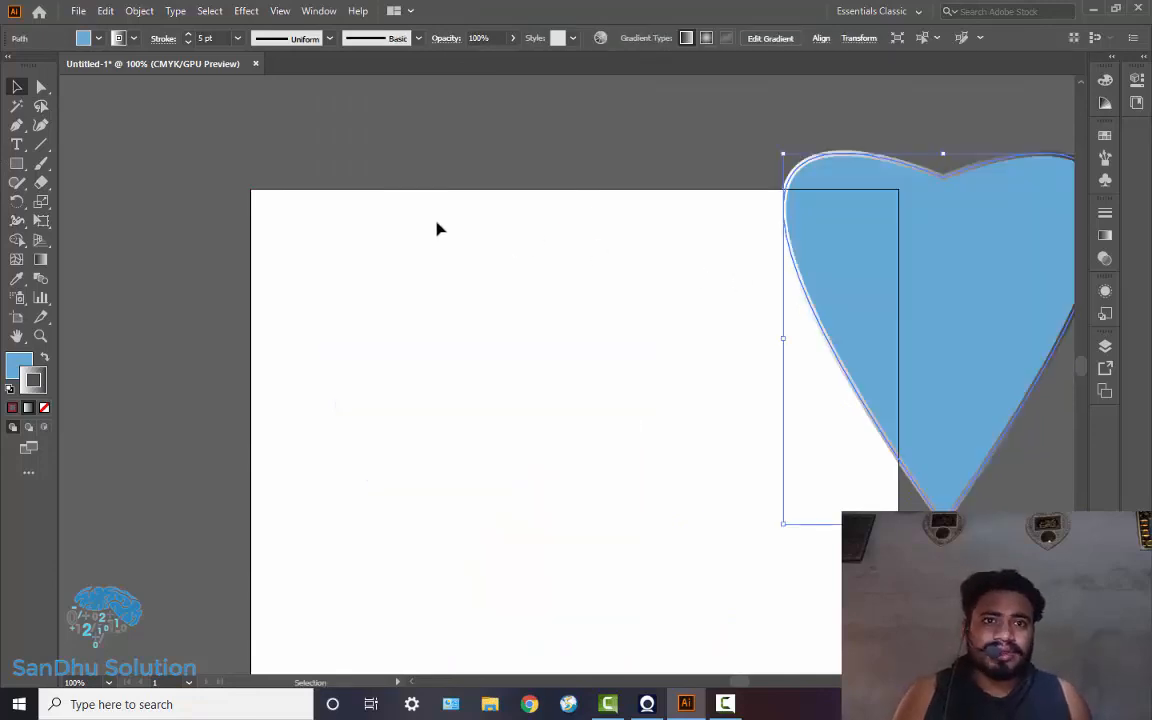
Step: Draw a looping open path that curls inward in the artboard's empty area with the Curvature tool, and end it
click(44, 125)
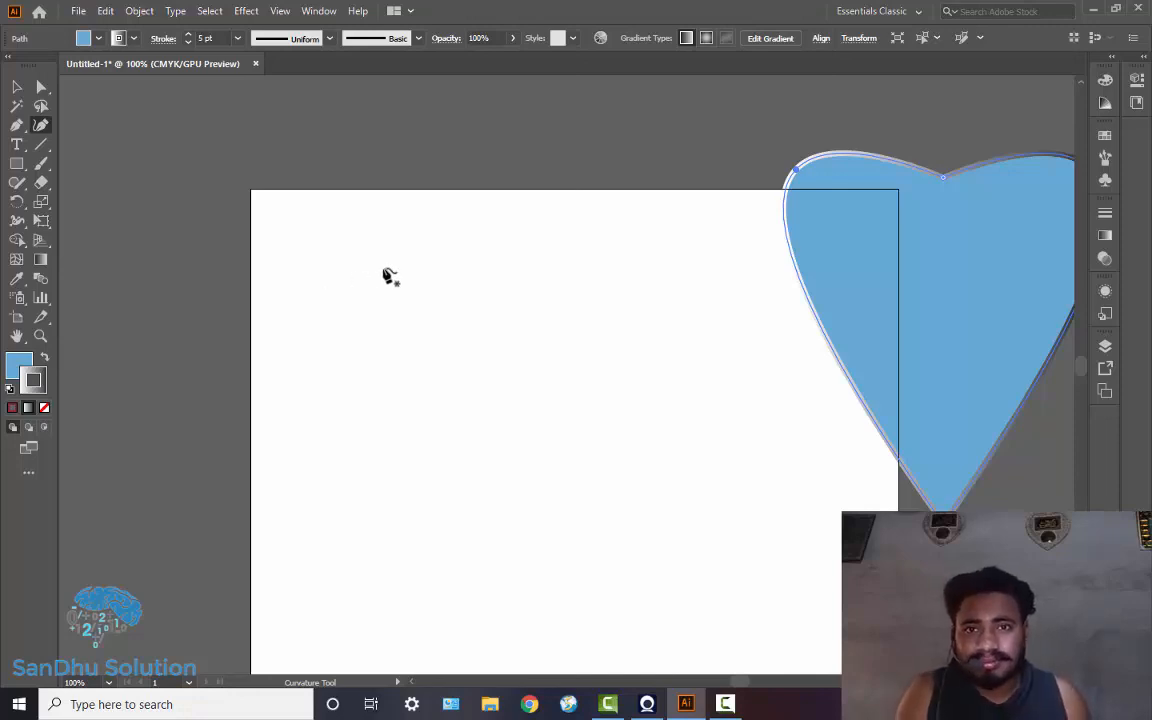
click(443, 290)
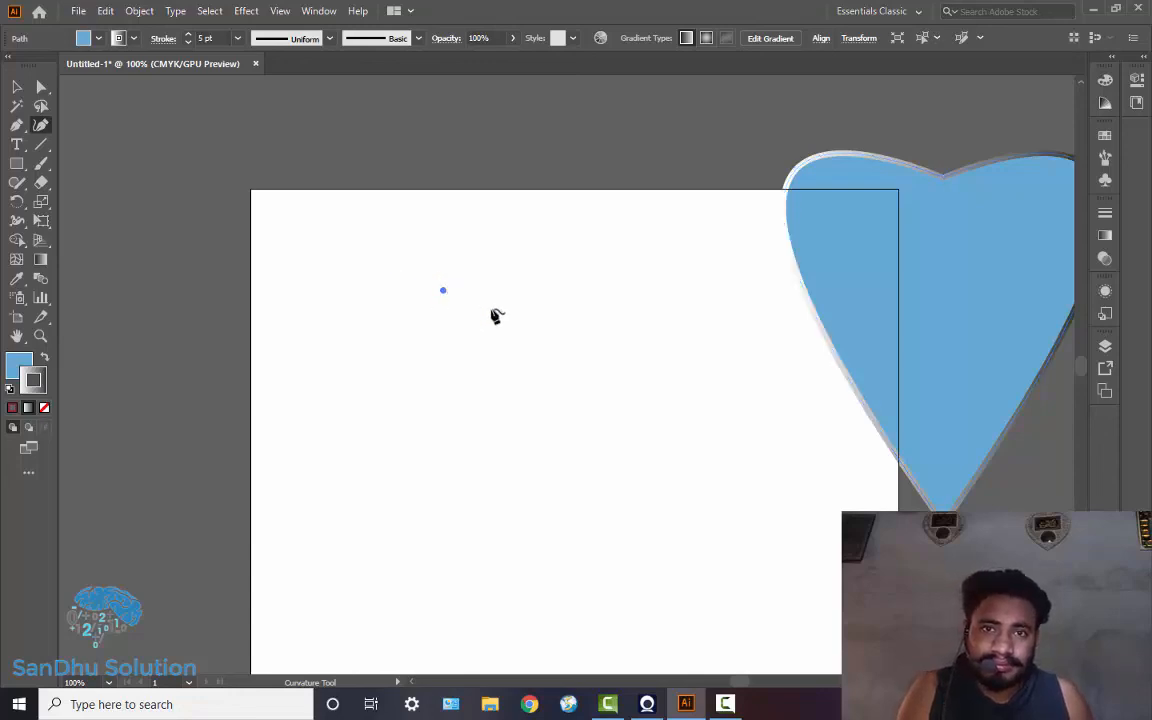
click(599, 390)
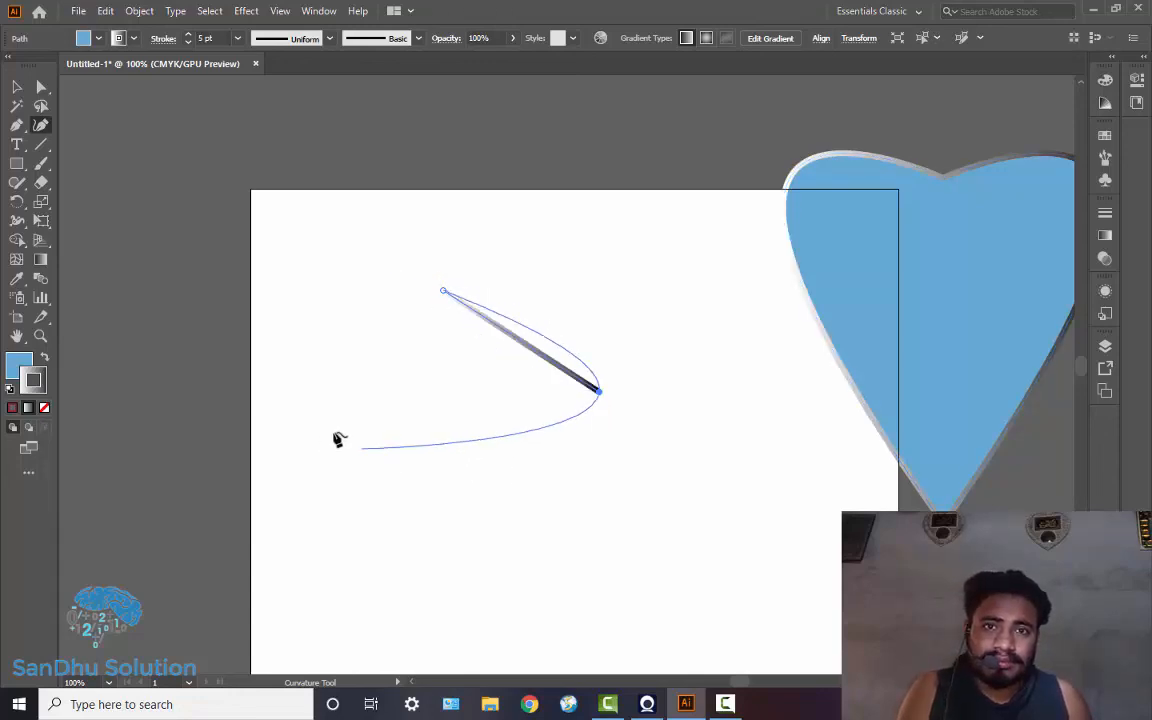
click(382, 463)
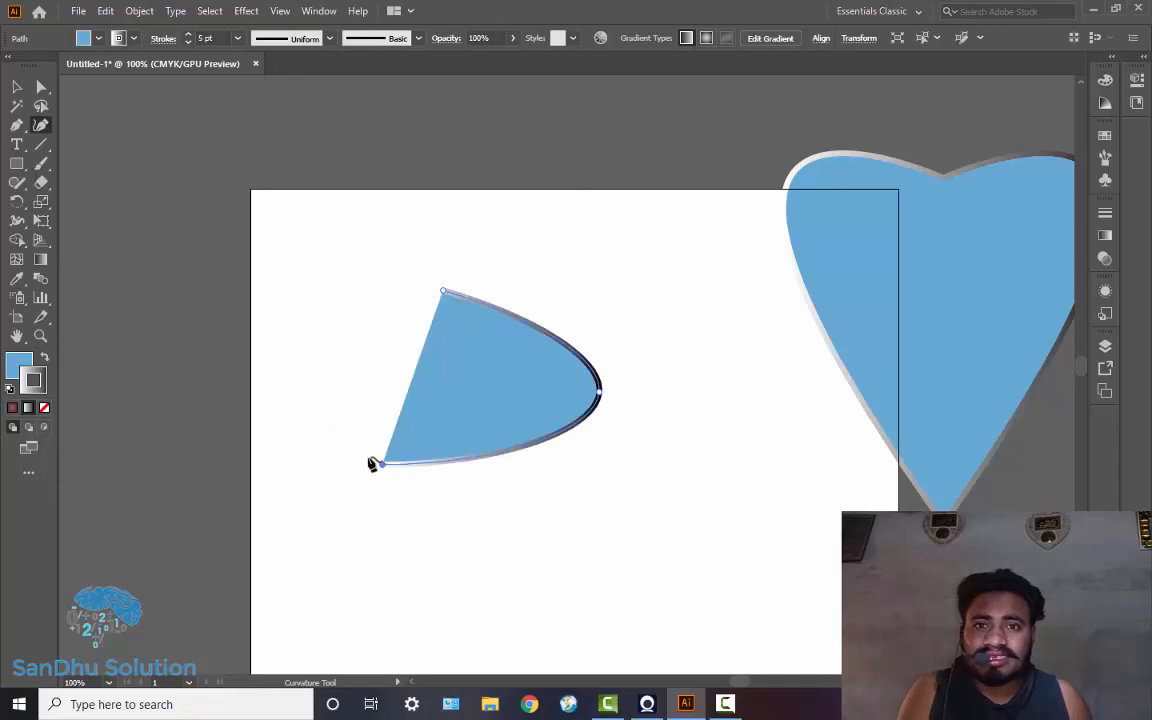
click(353, 388)
click(443, 350)
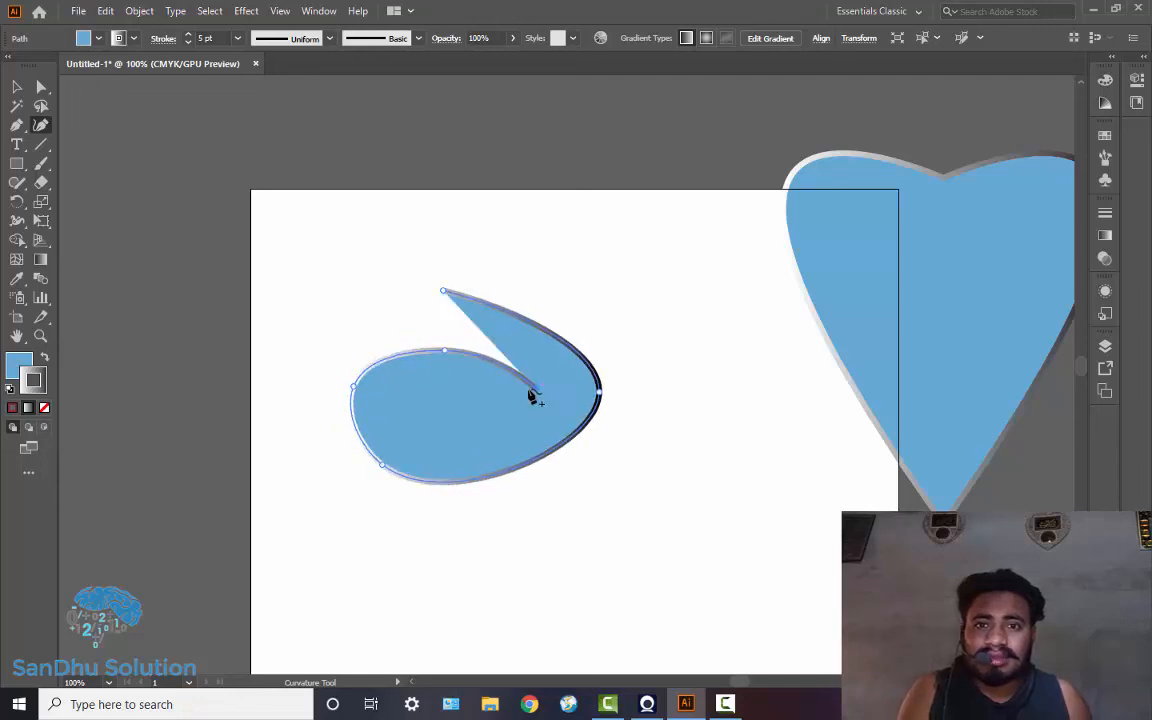
click(522, 389)
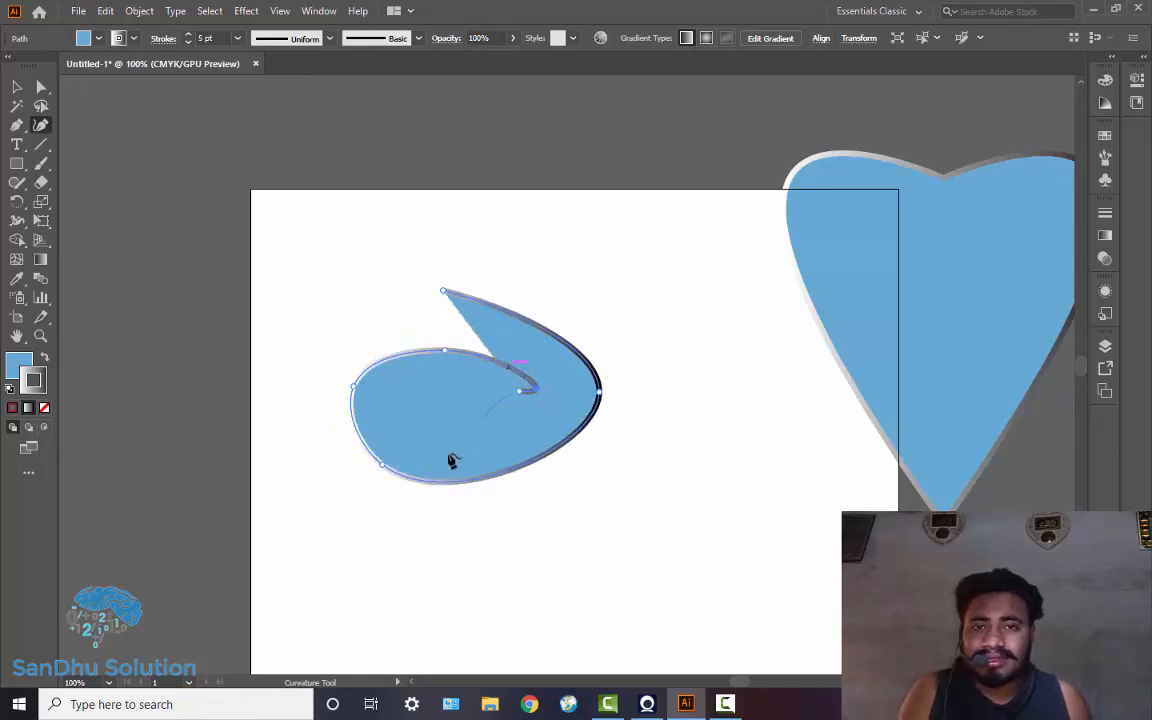
click(390, 432)
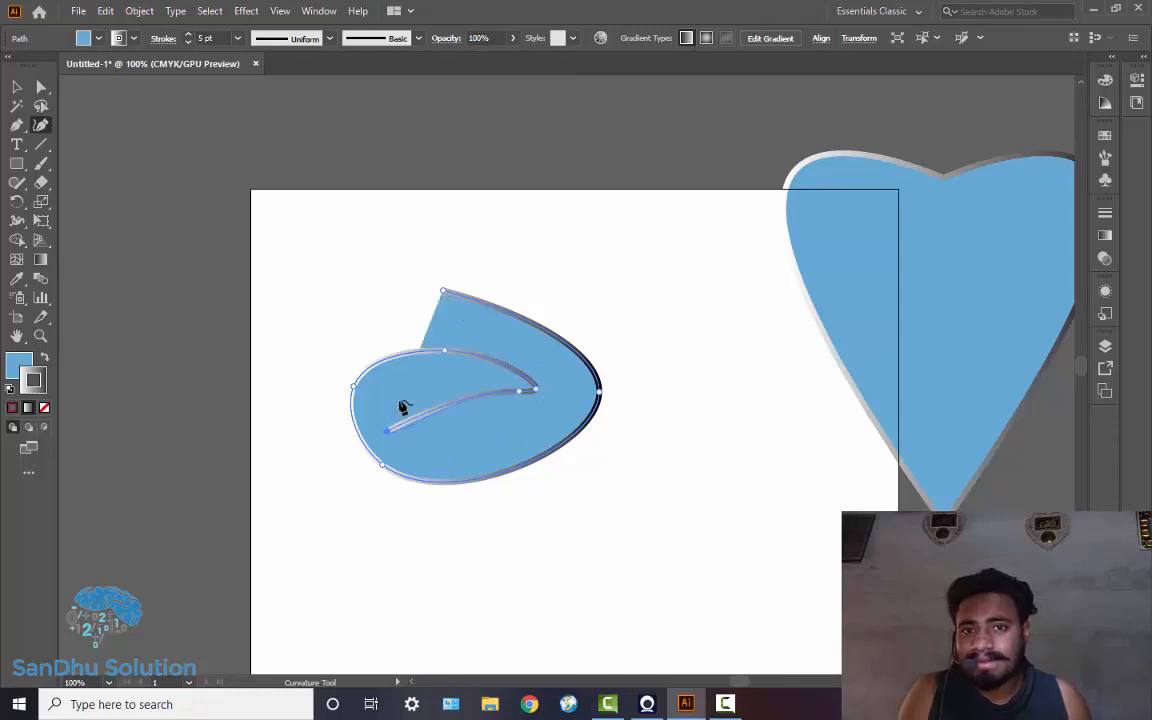
click(400, 402)
click(453, 397)
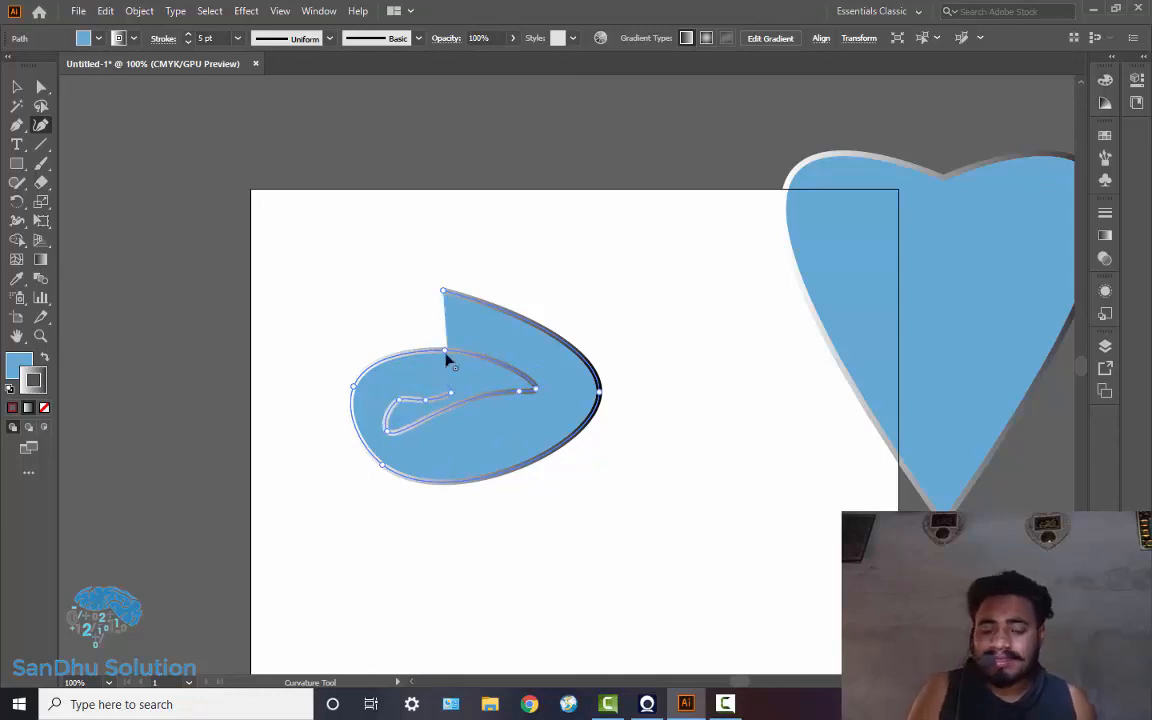
click(450, 352)
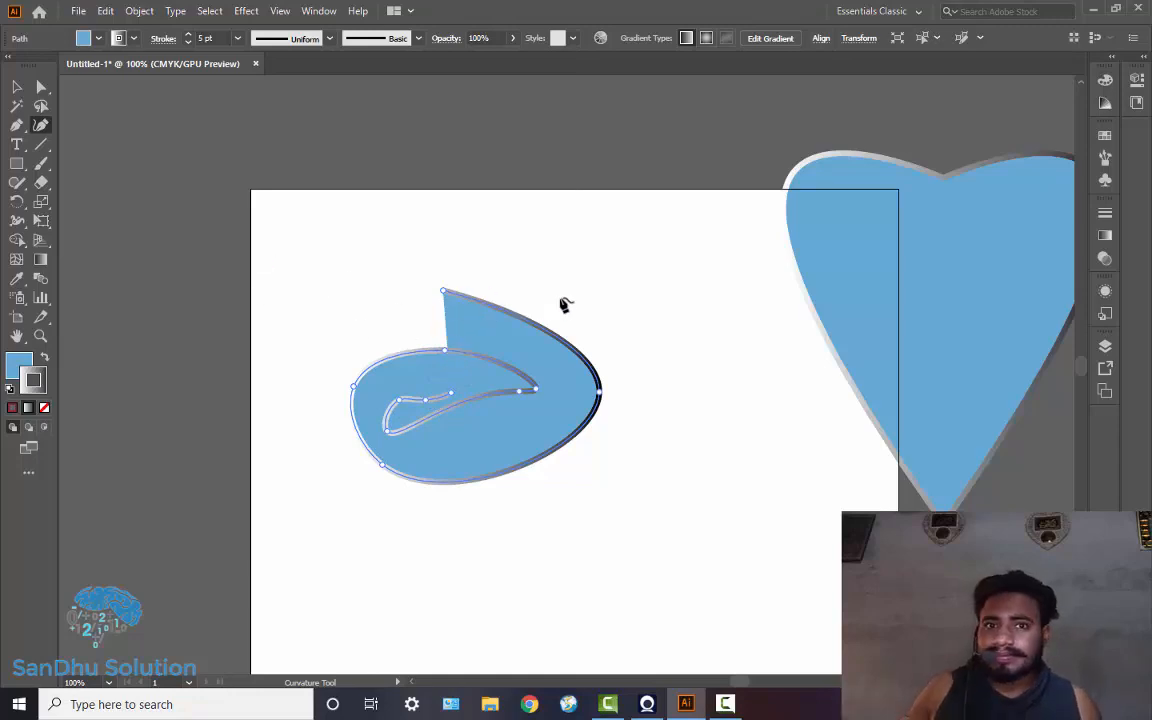
drag(676, 260, 767, 10)
drag(794, 265, 849, 173)
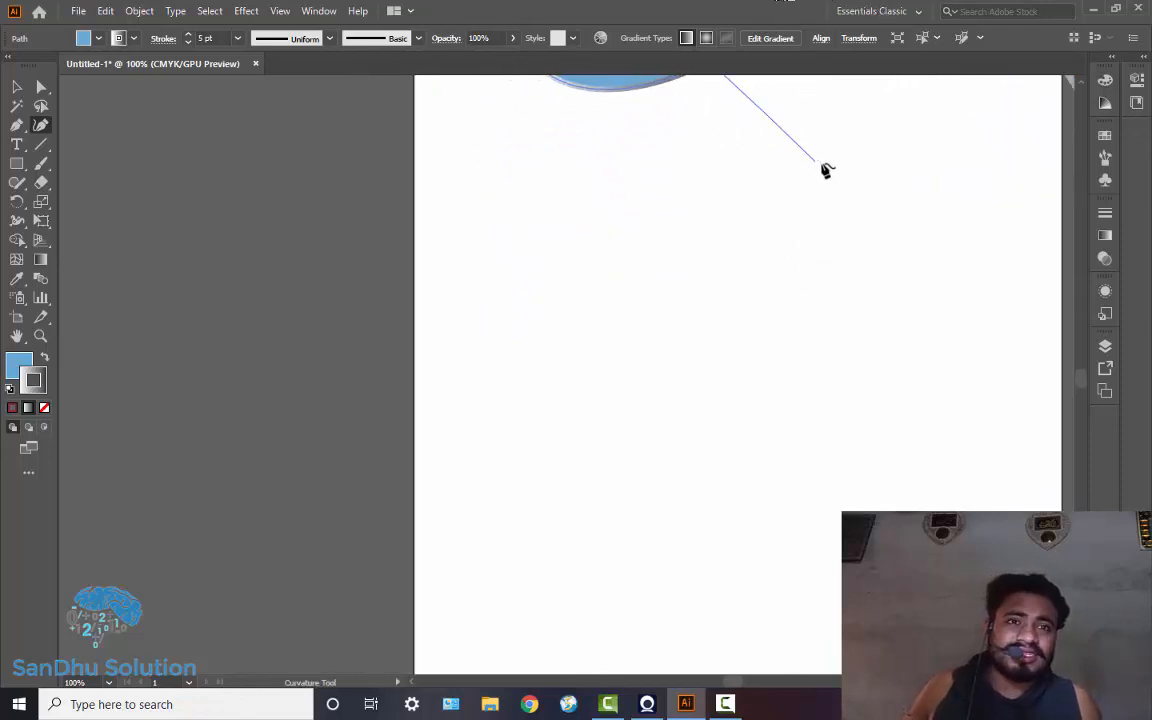
key(Escape)
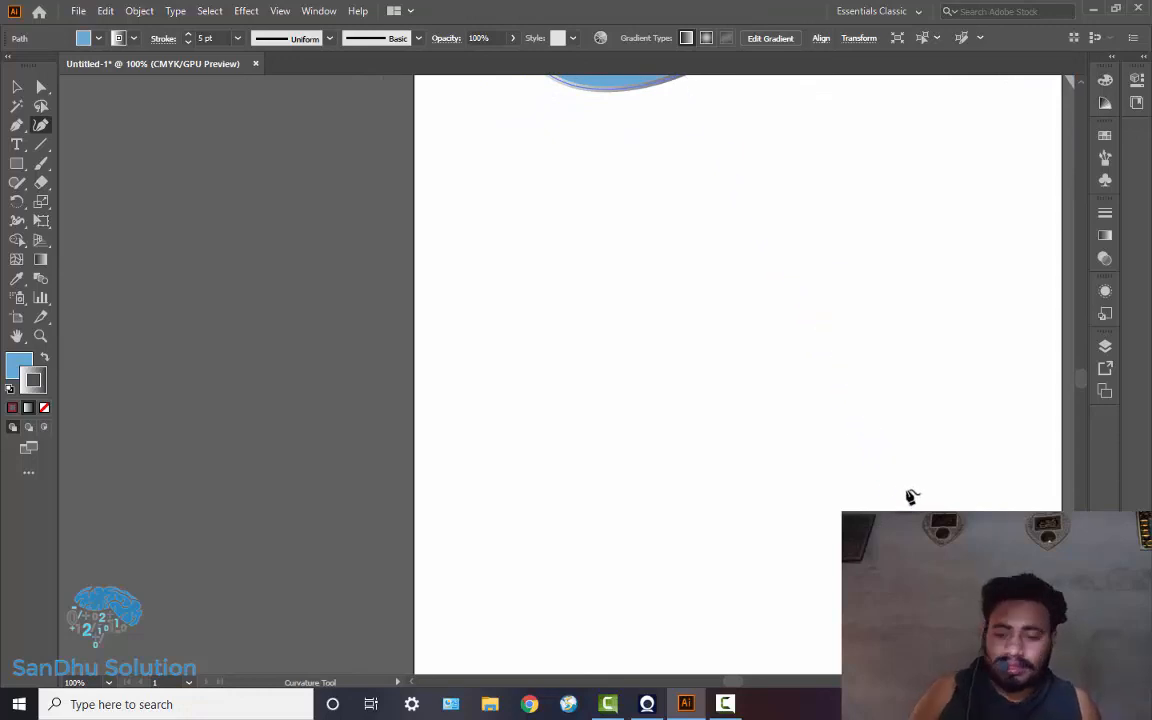
Step: Draw an open clockwise spiral of about three inward turns below the heart with the Curvature tool, end the path, and switch to the Pen tool
click(776, 170)
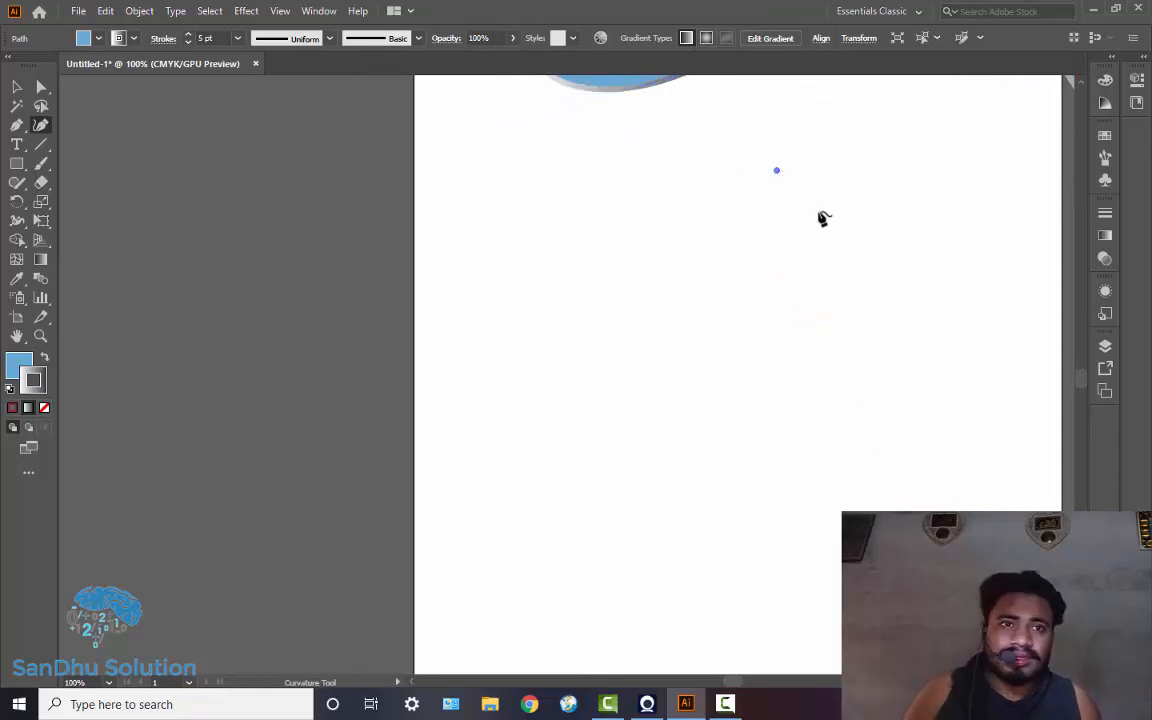
click(921, 333)
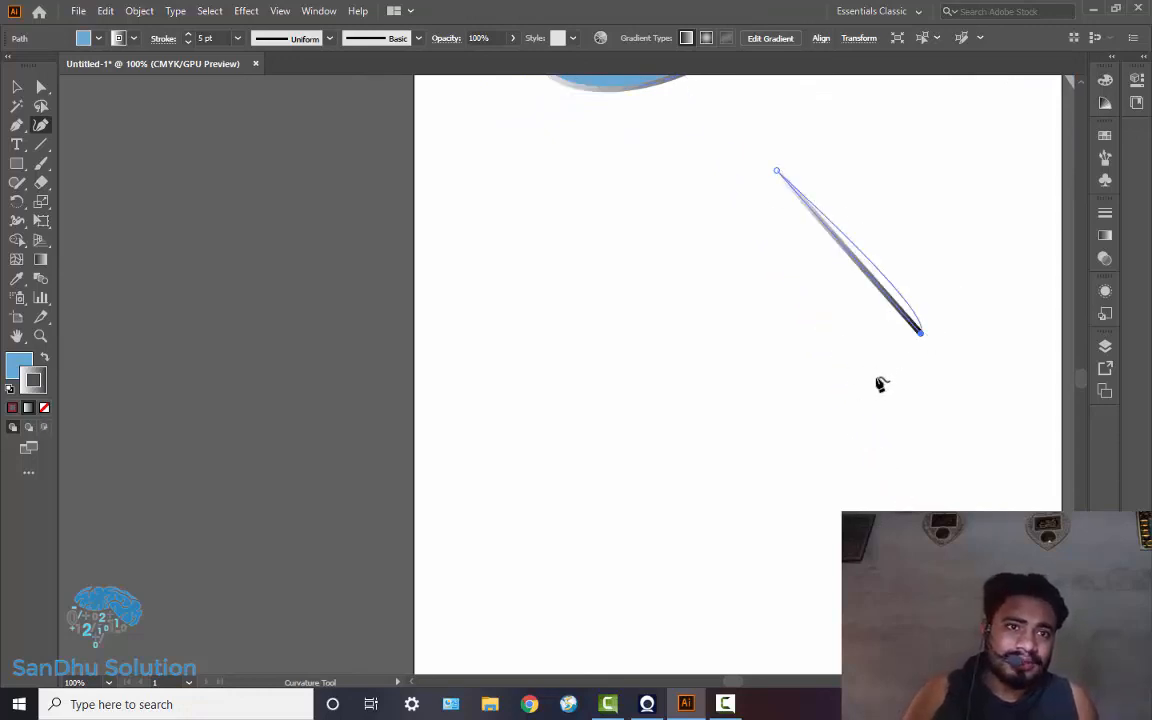
click(790, 394)
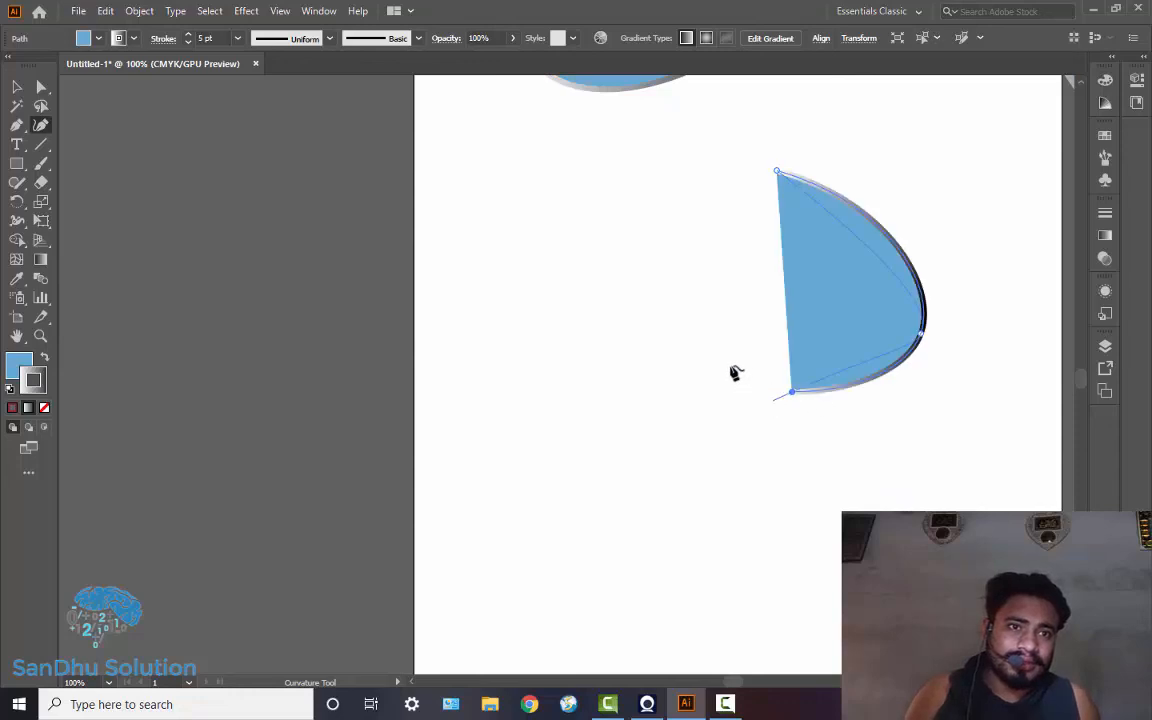
click(679, 289)
click(737, 230)
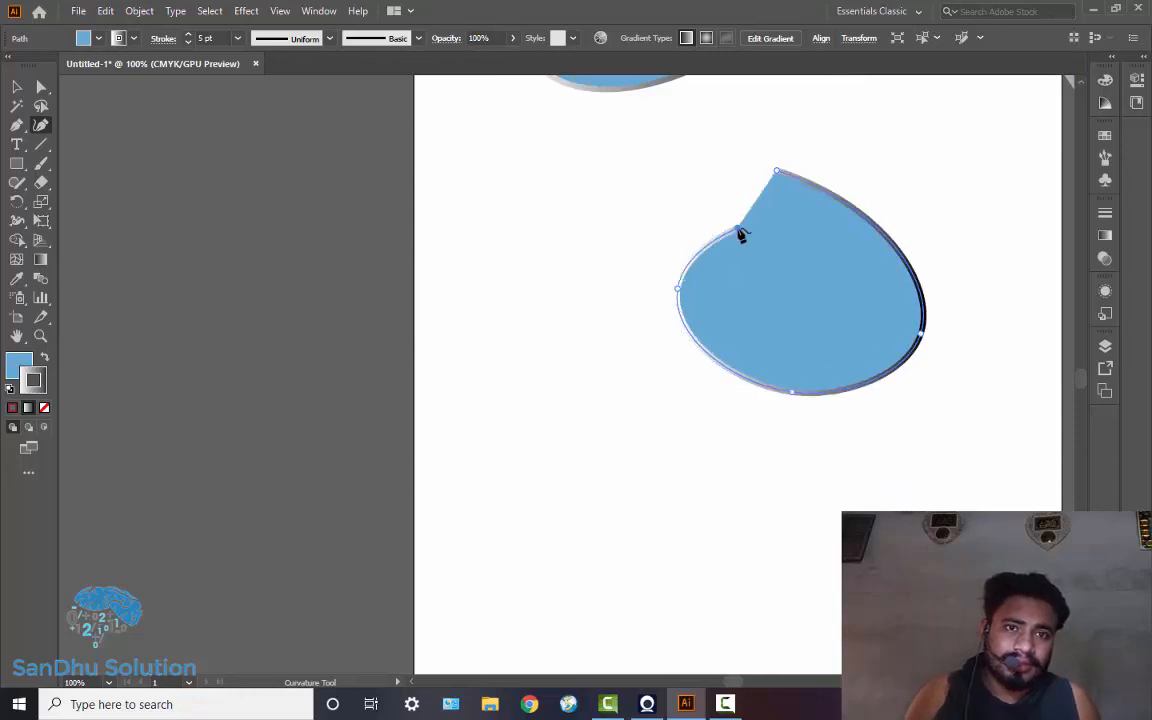
click(850, 310)
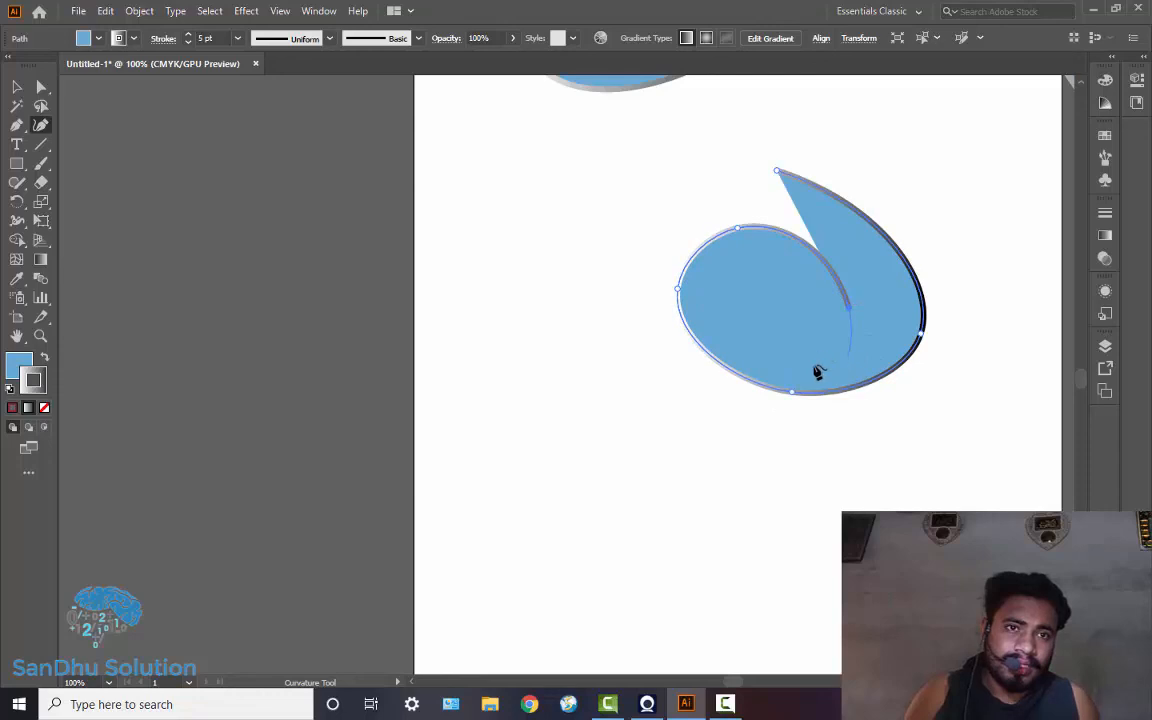
click(788, 350)
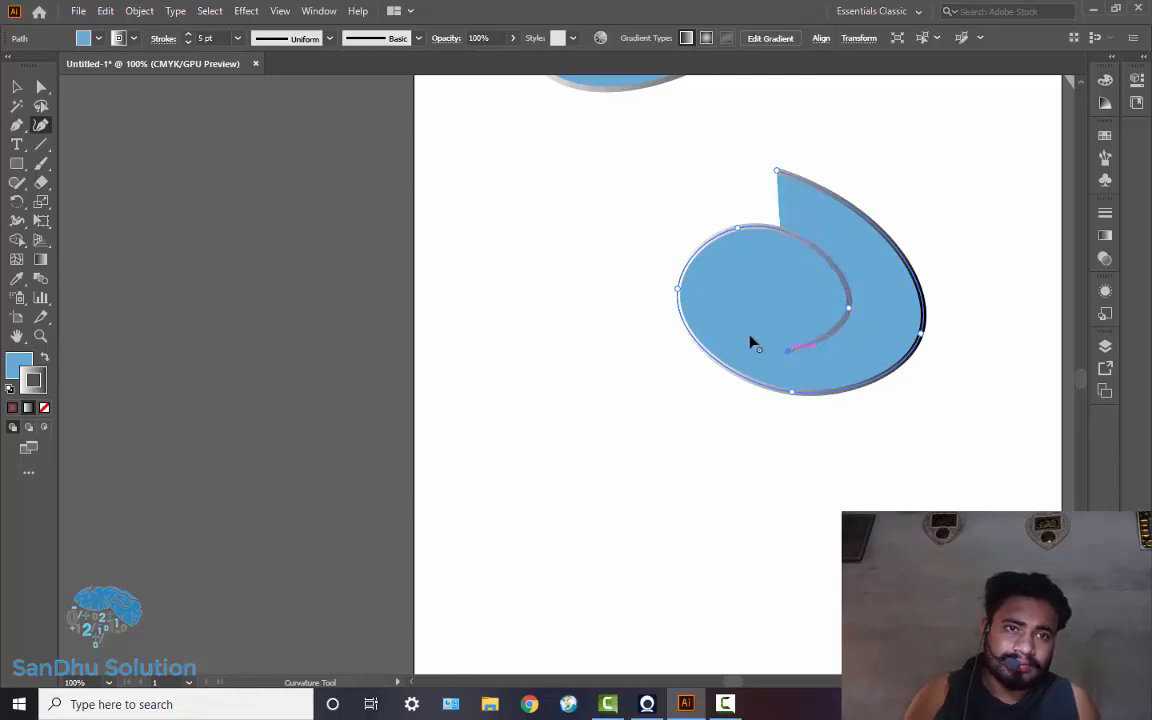
click(730, 287)
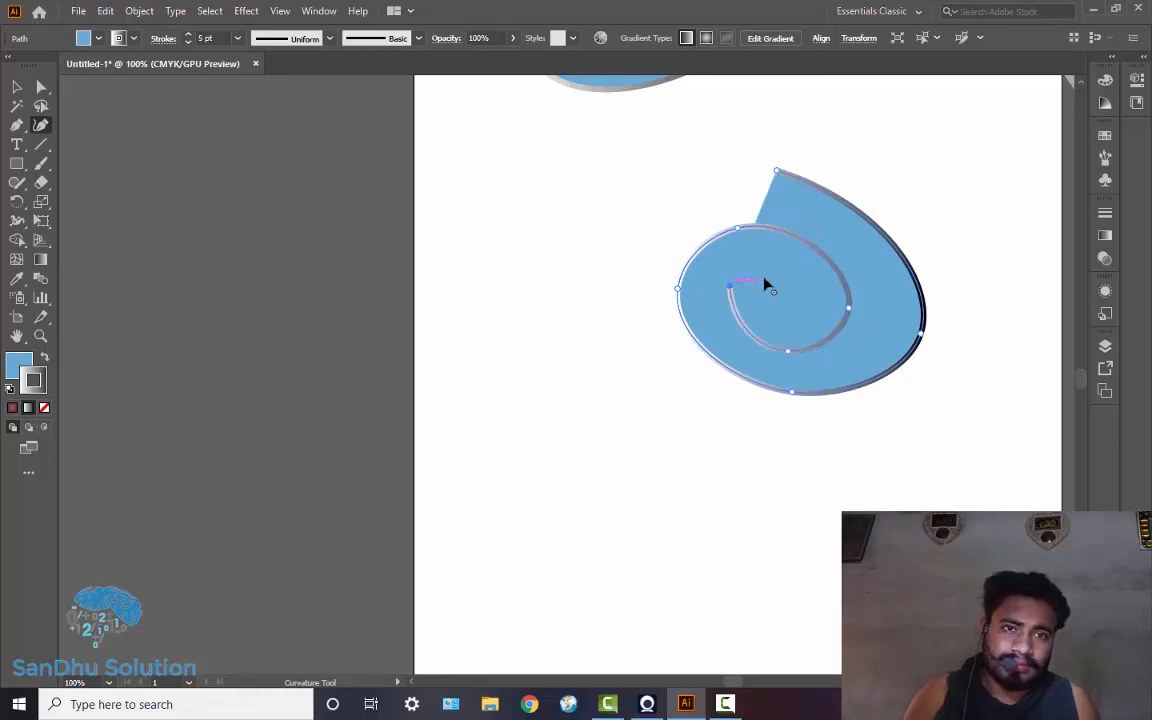
click(760, 252)
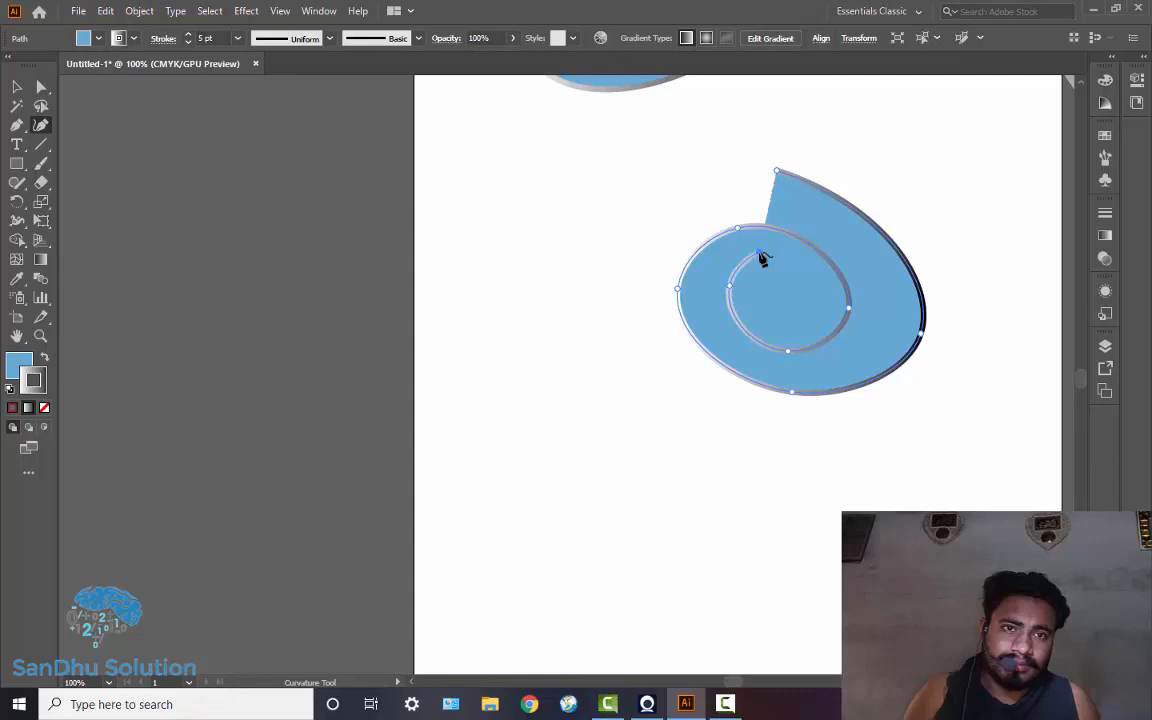
click(801, 299)
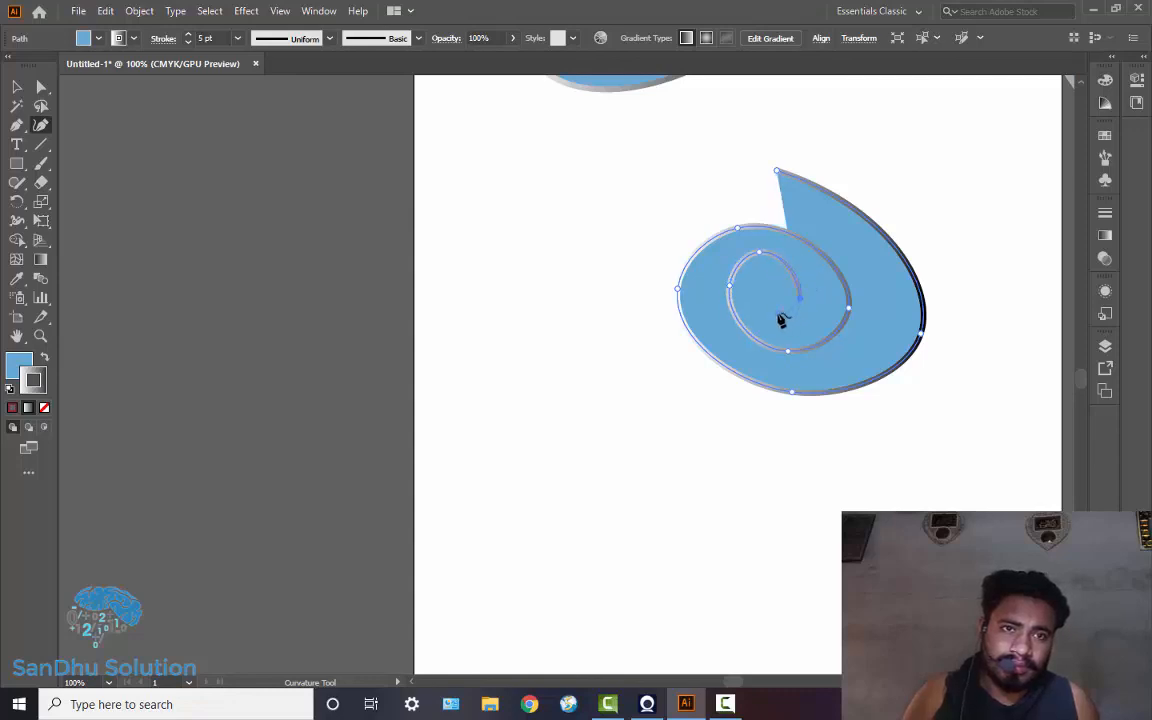
click(749, 286)
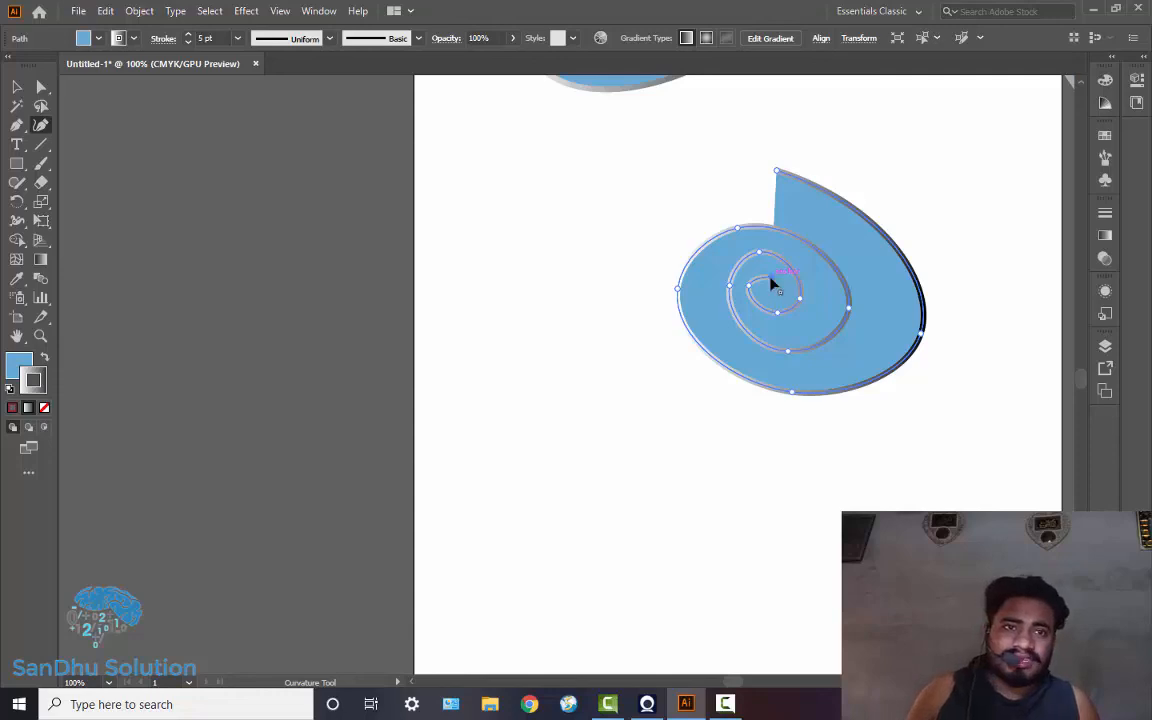
click(771, 277)
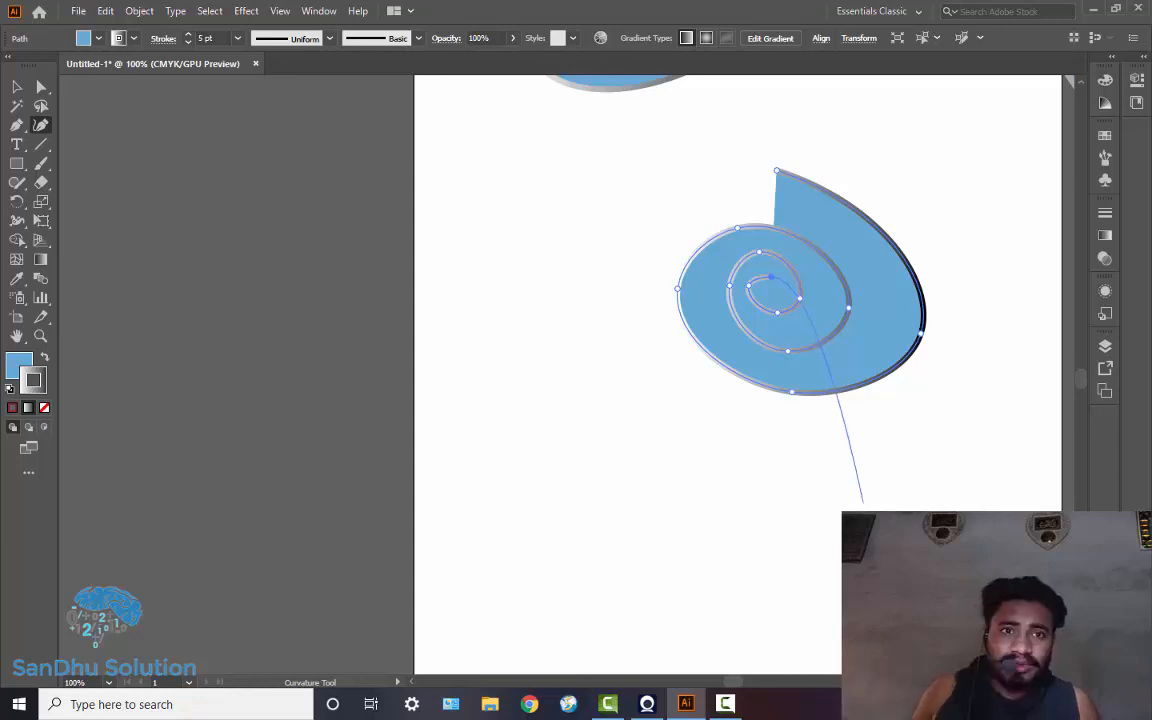
key(Escape)
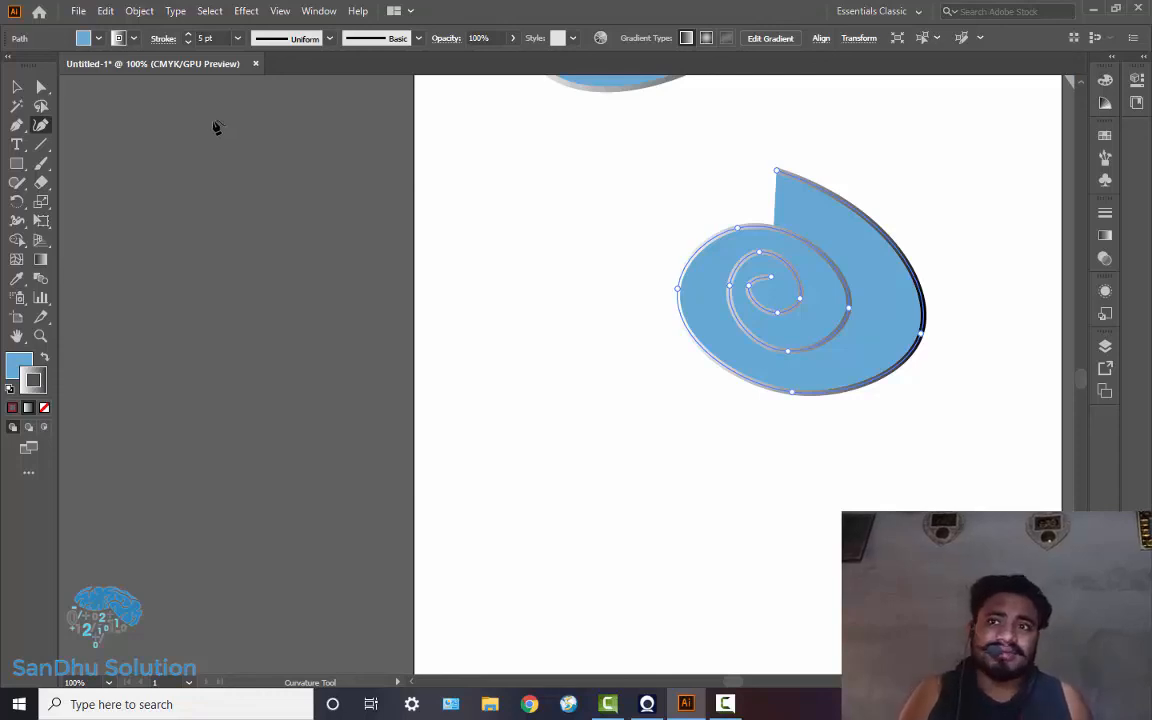
click(16, 125)
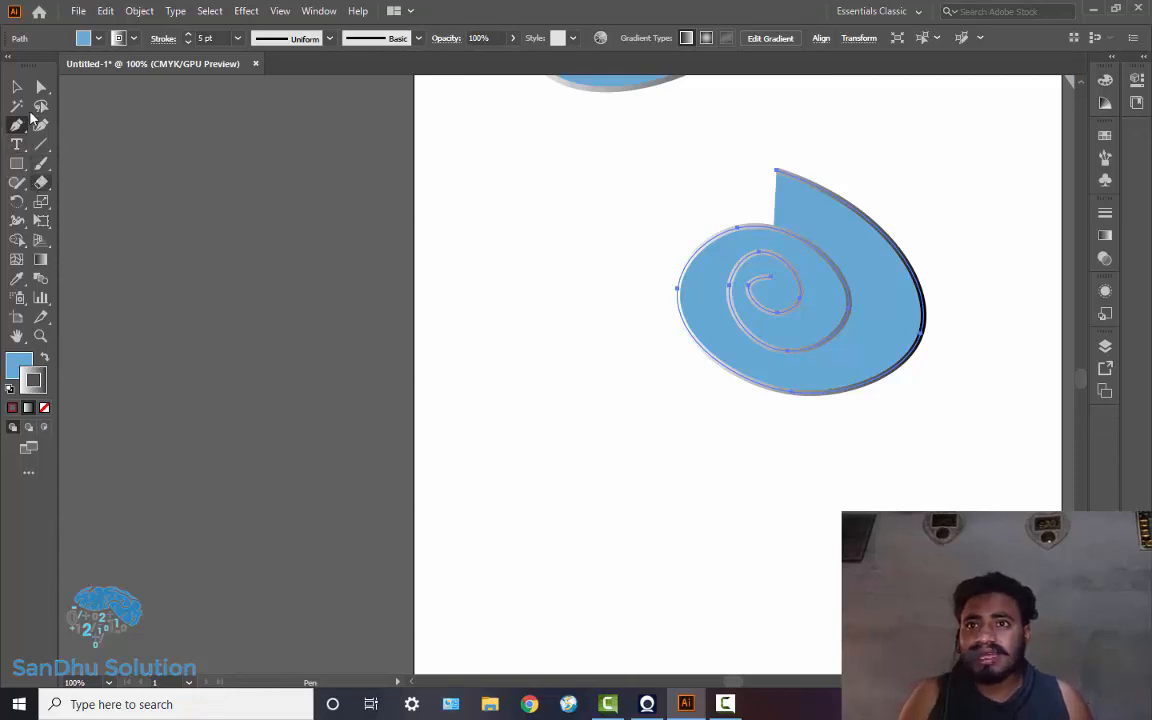